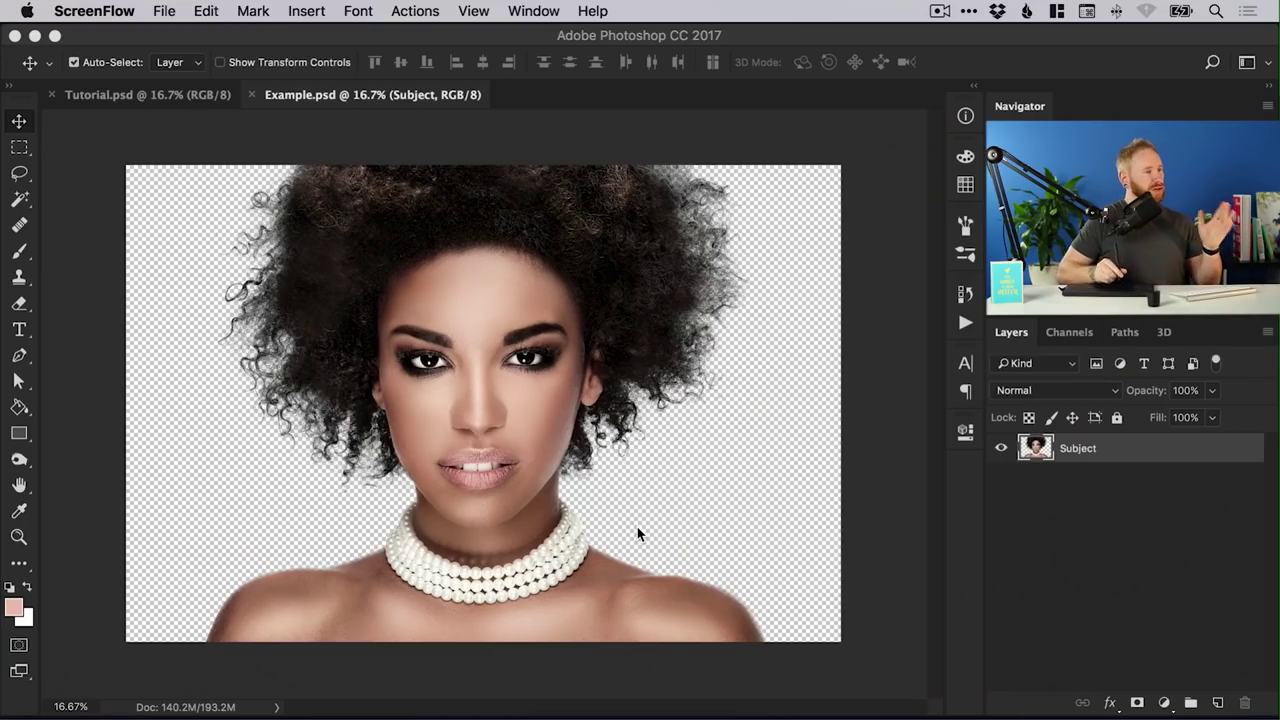
Step: Zoom in on the cut-out portrait in the current document
click(671, 125)
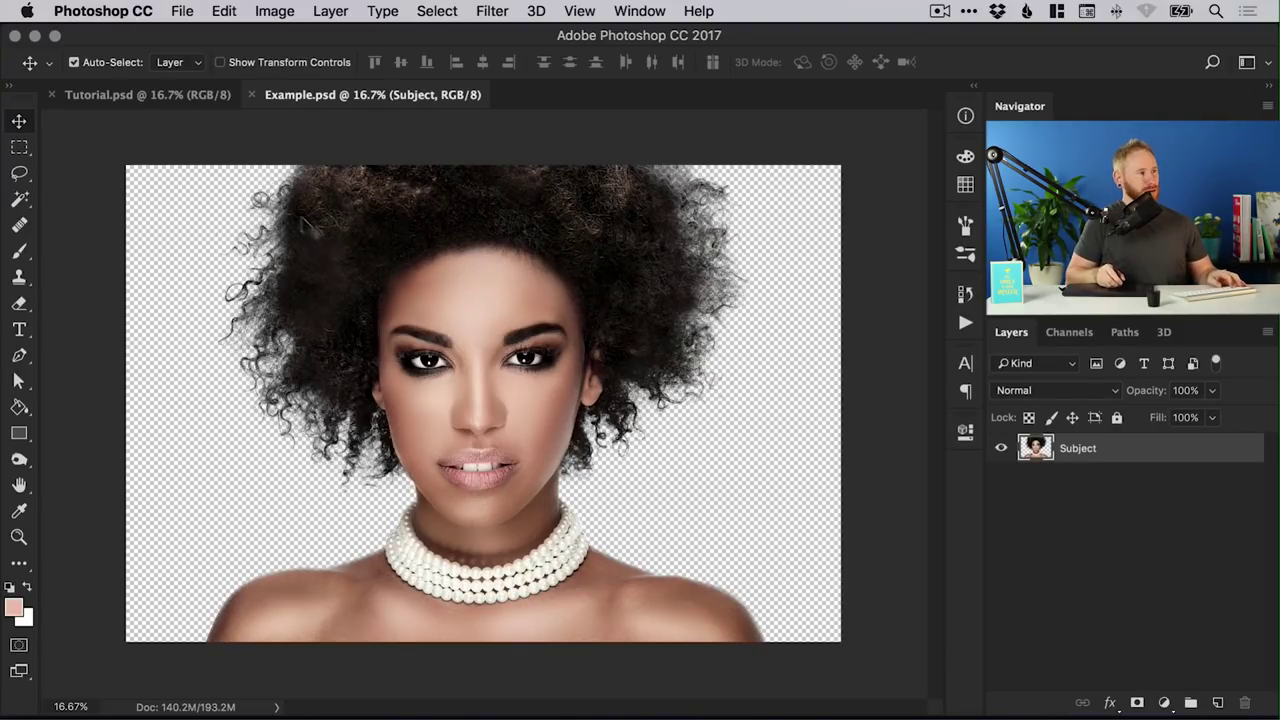
key(z)
click(312, 368)
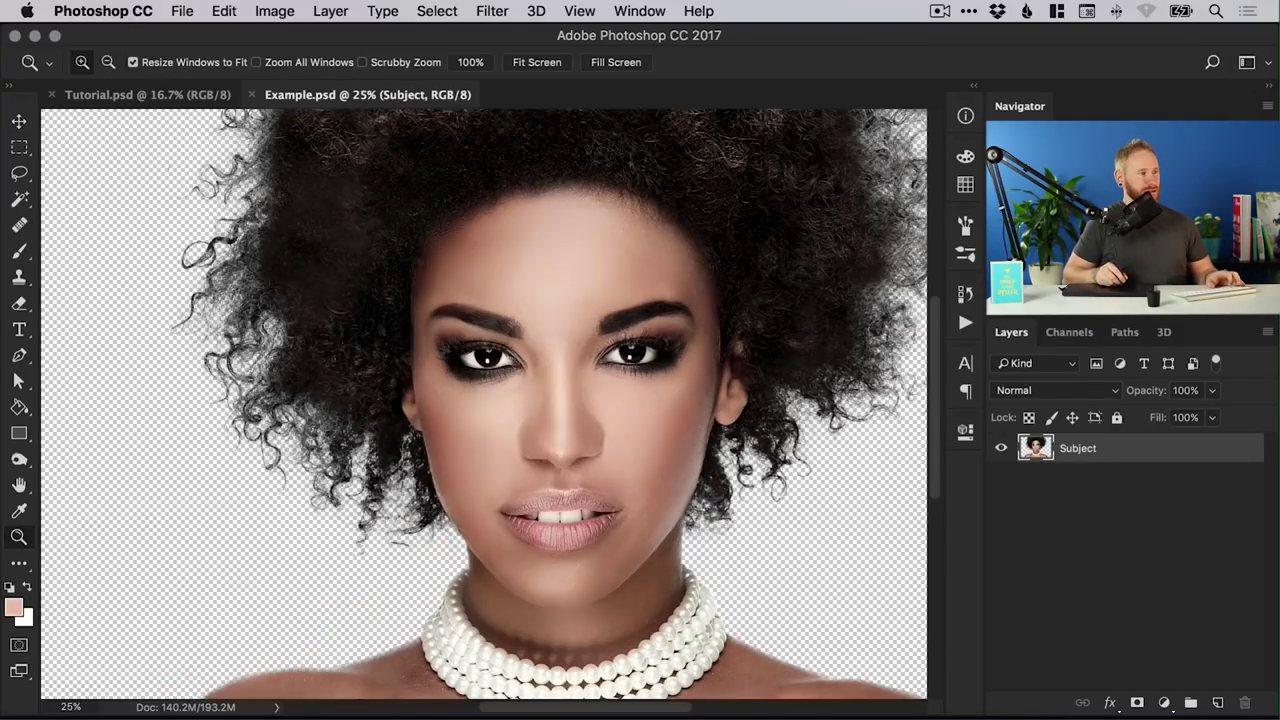
key(v)
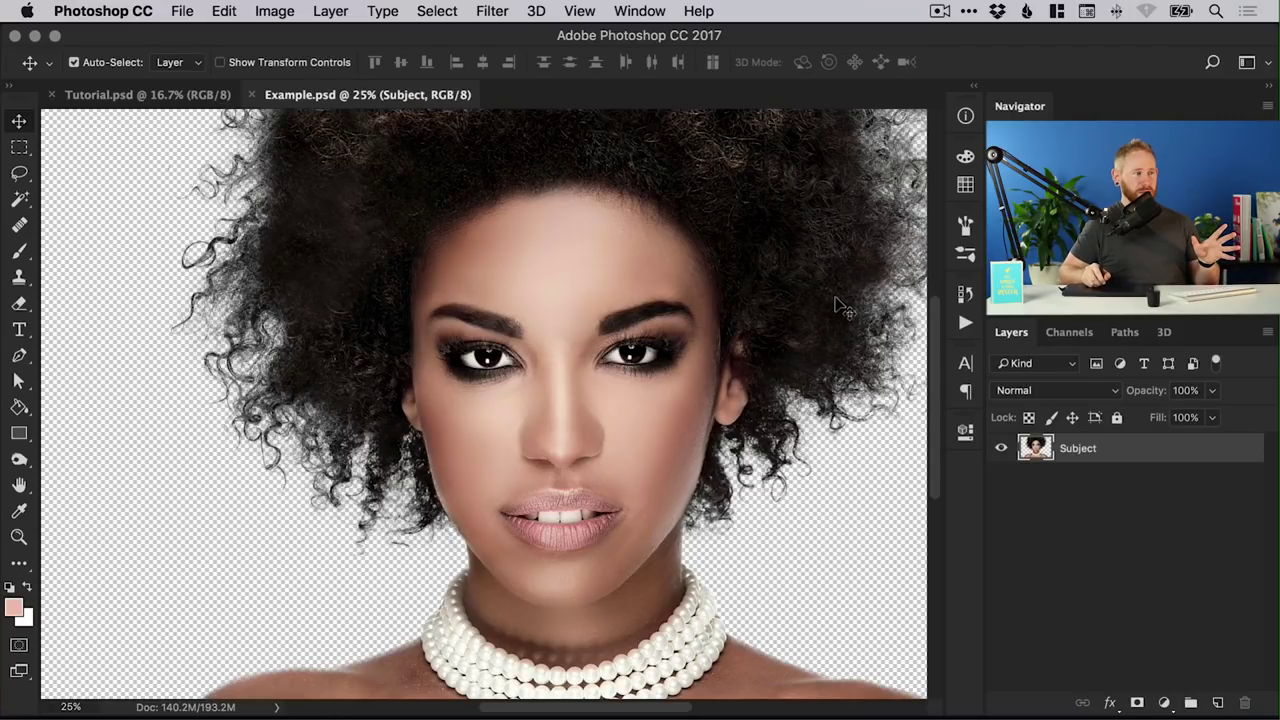
Step: Switch to Tutorial.psd, zoom into the curly hair edge beside the face, then fit it on screen
click(126, 96)
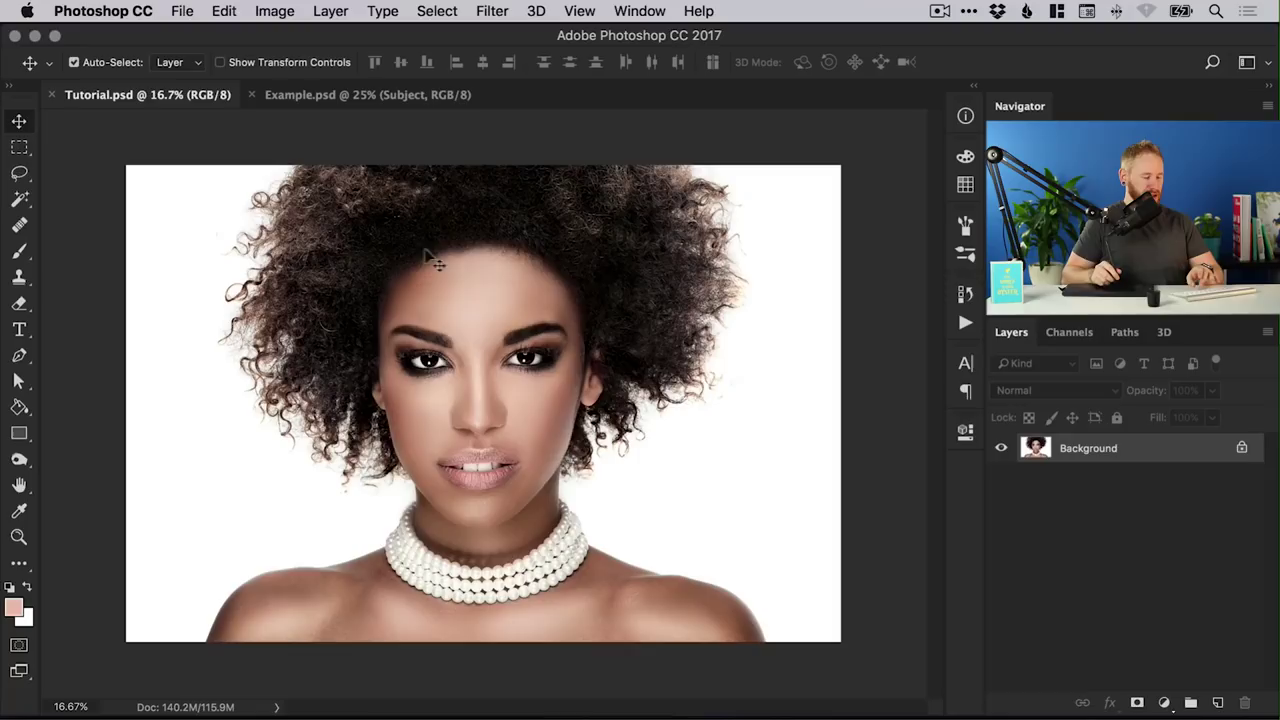
scroll(435, 262, up, 1)
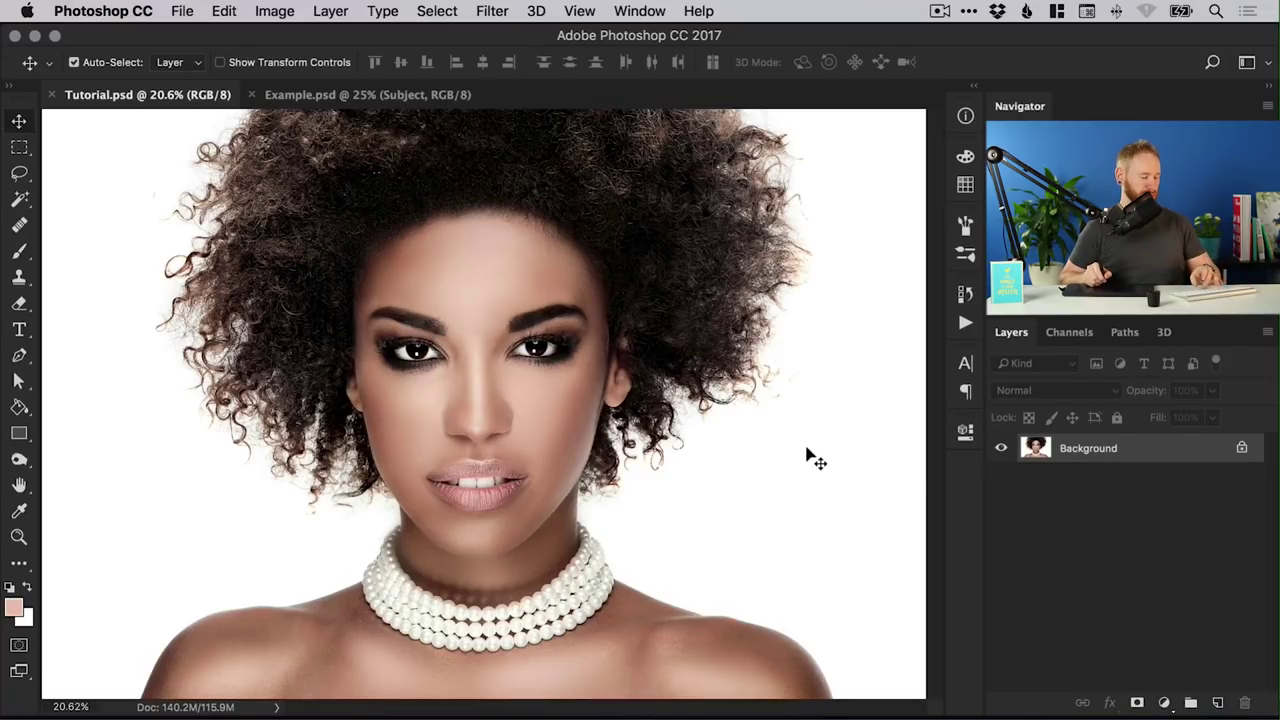
key(super+minus)
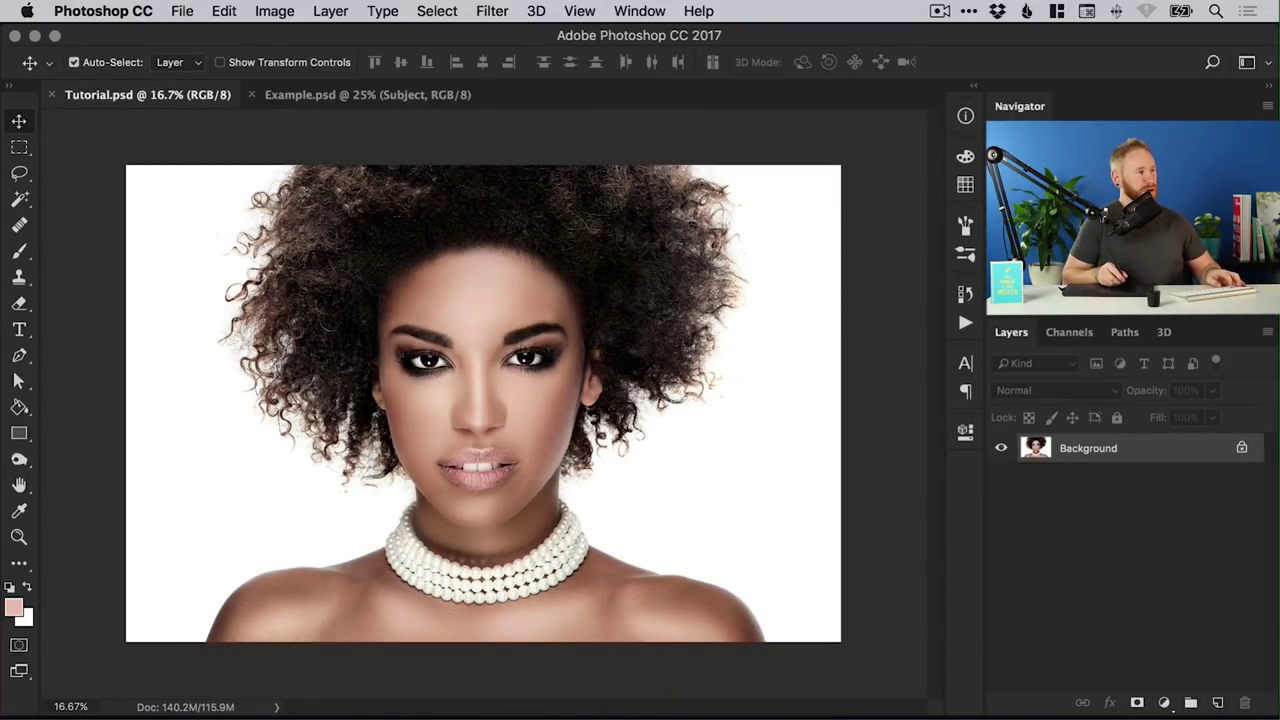
key(z)
click(285, 355)
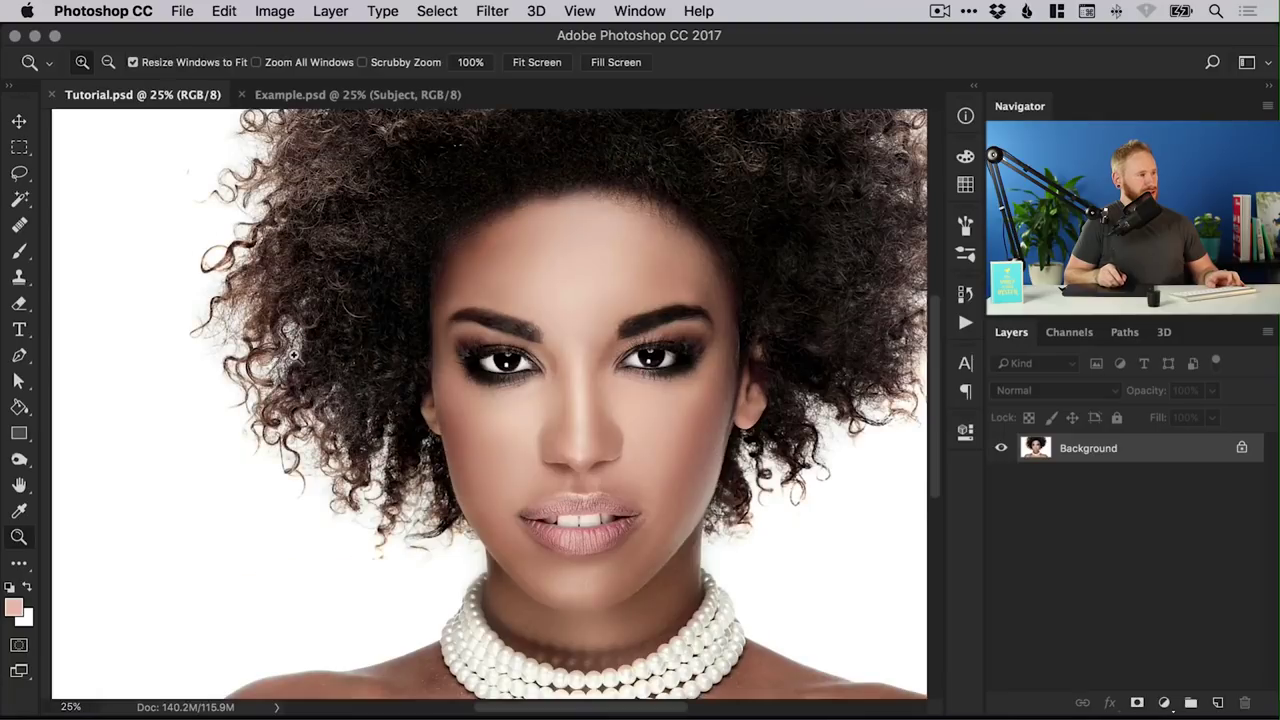
click(295, 361)
key(z)
click(341, 458)
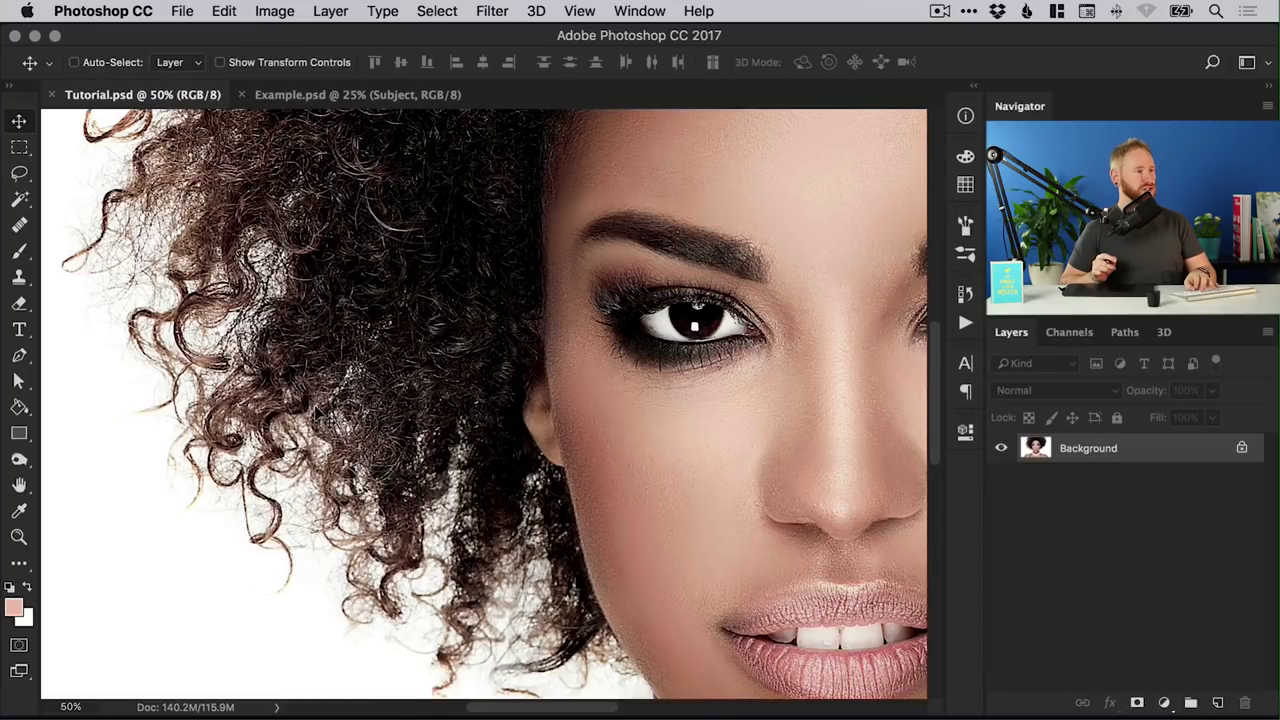
key(super+0)
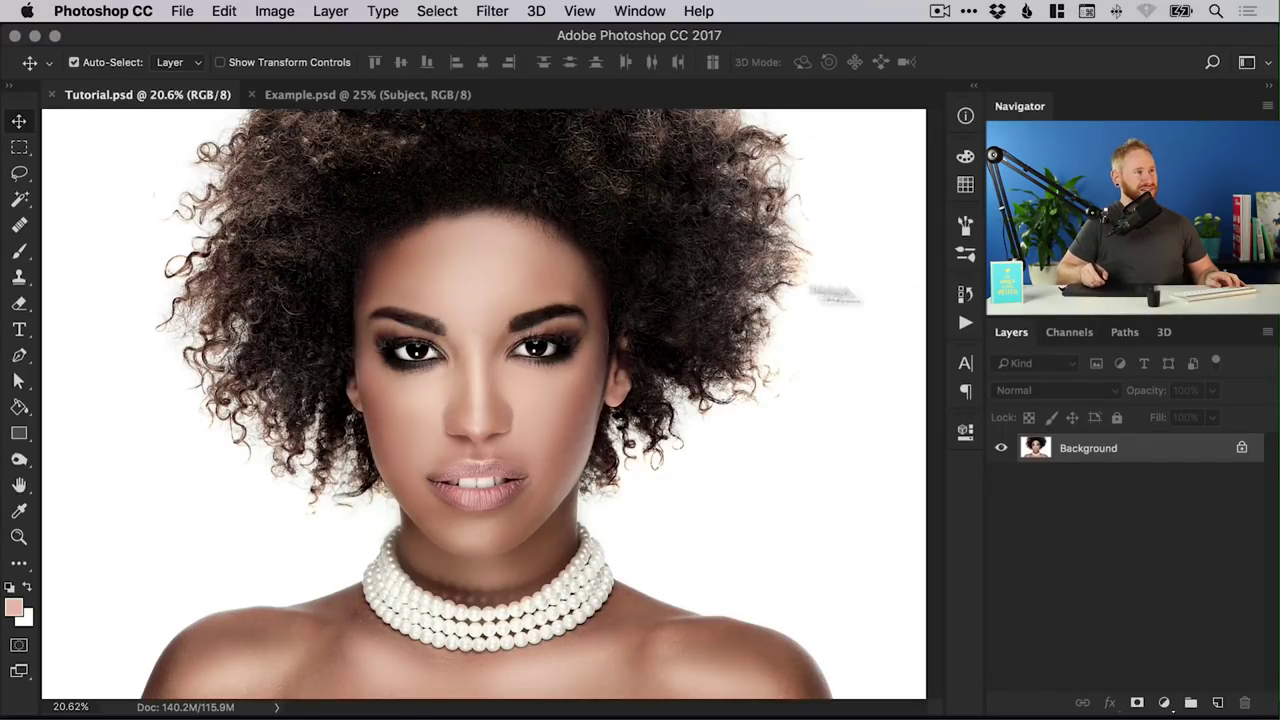
Step: Show the Channels panel and compare the Red, Green and Blue channels, ending on Blue
click(645, 10)
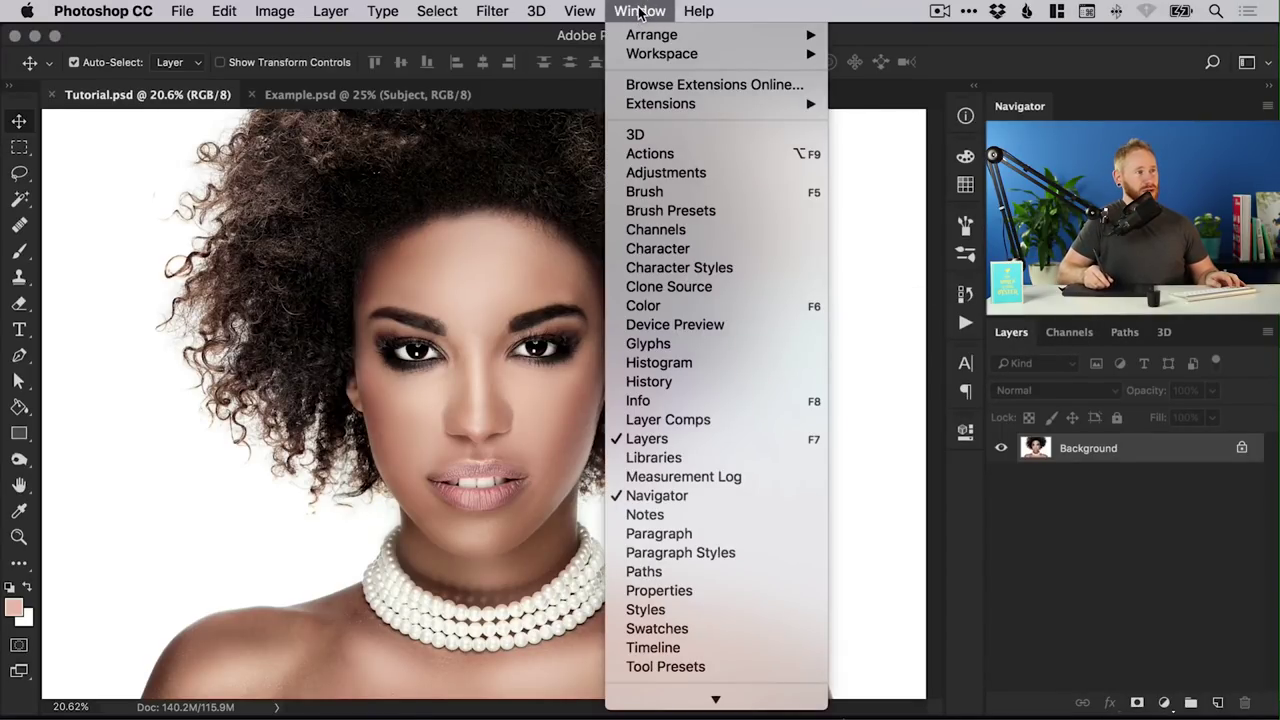
click(677, 233)
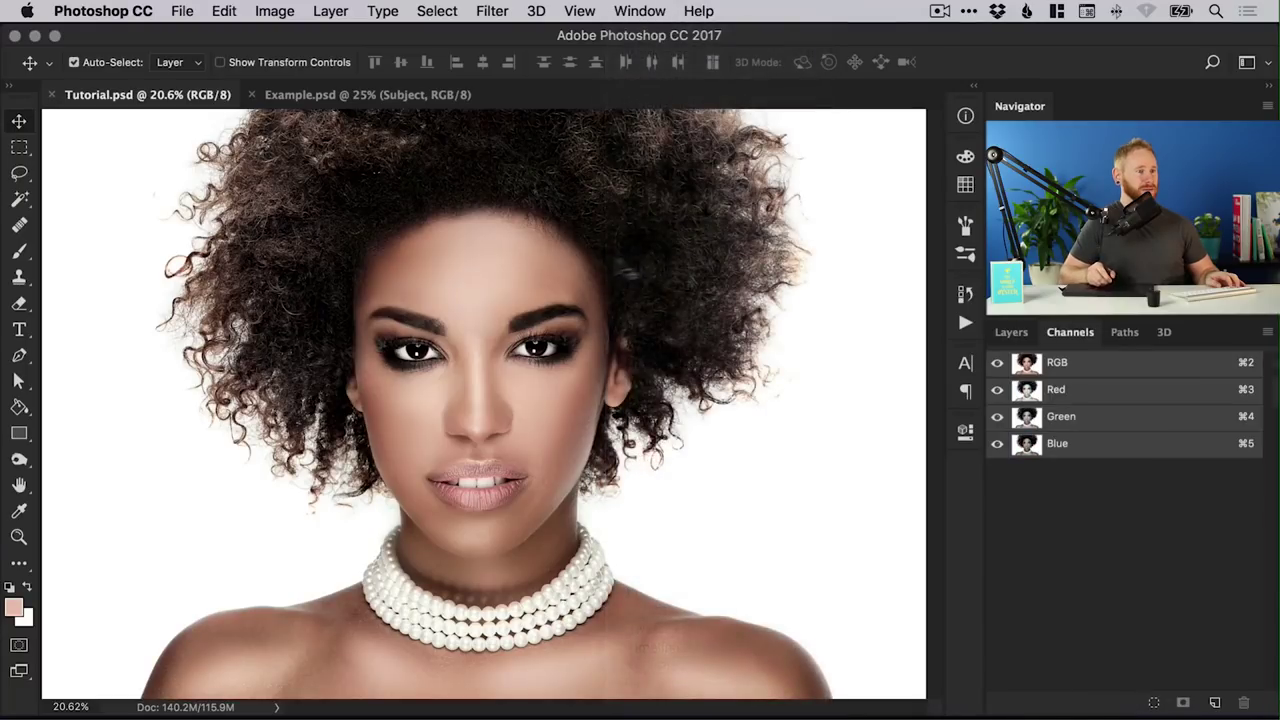
click(1064, 392)
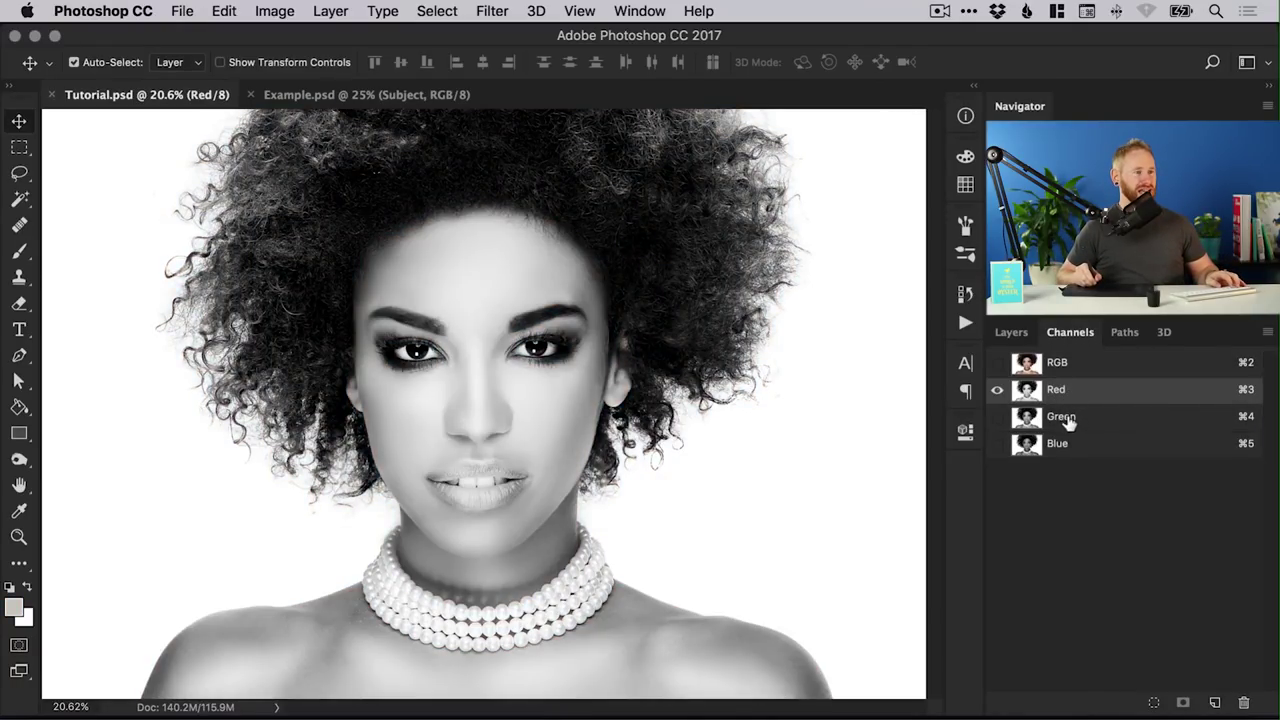
click(1068, 420)
click(1066, 446)
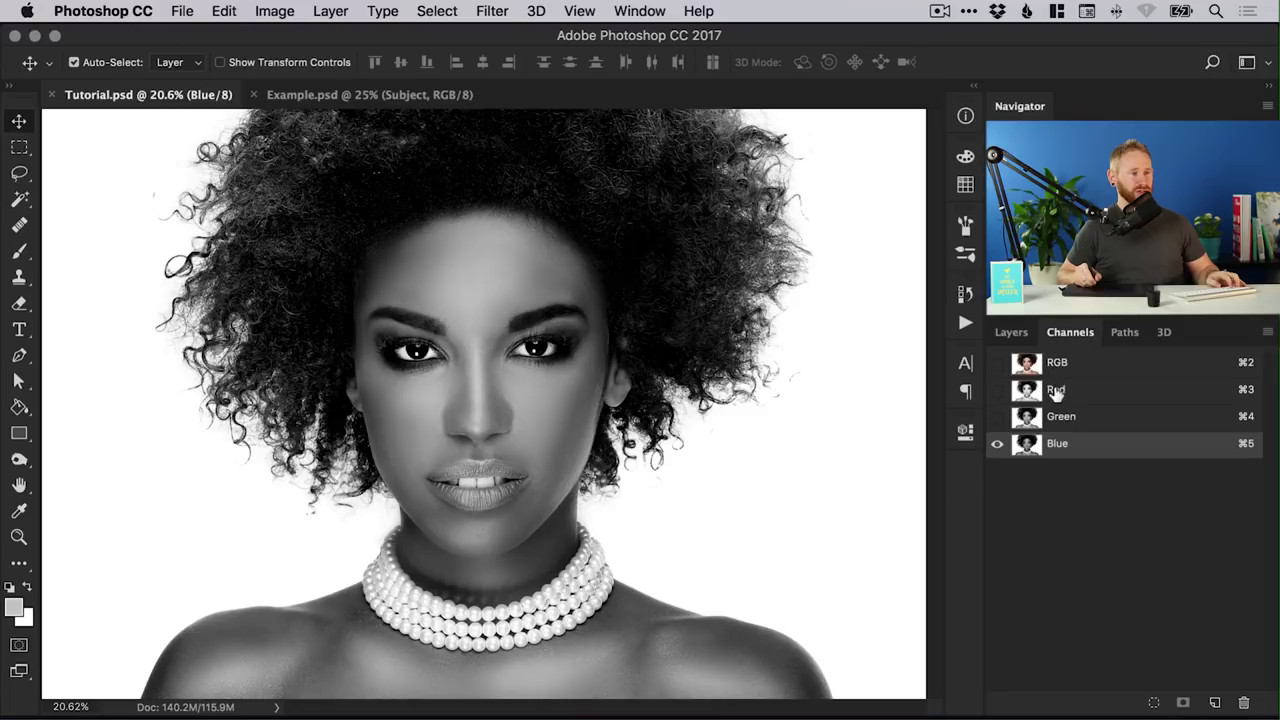
click(1056, 392)
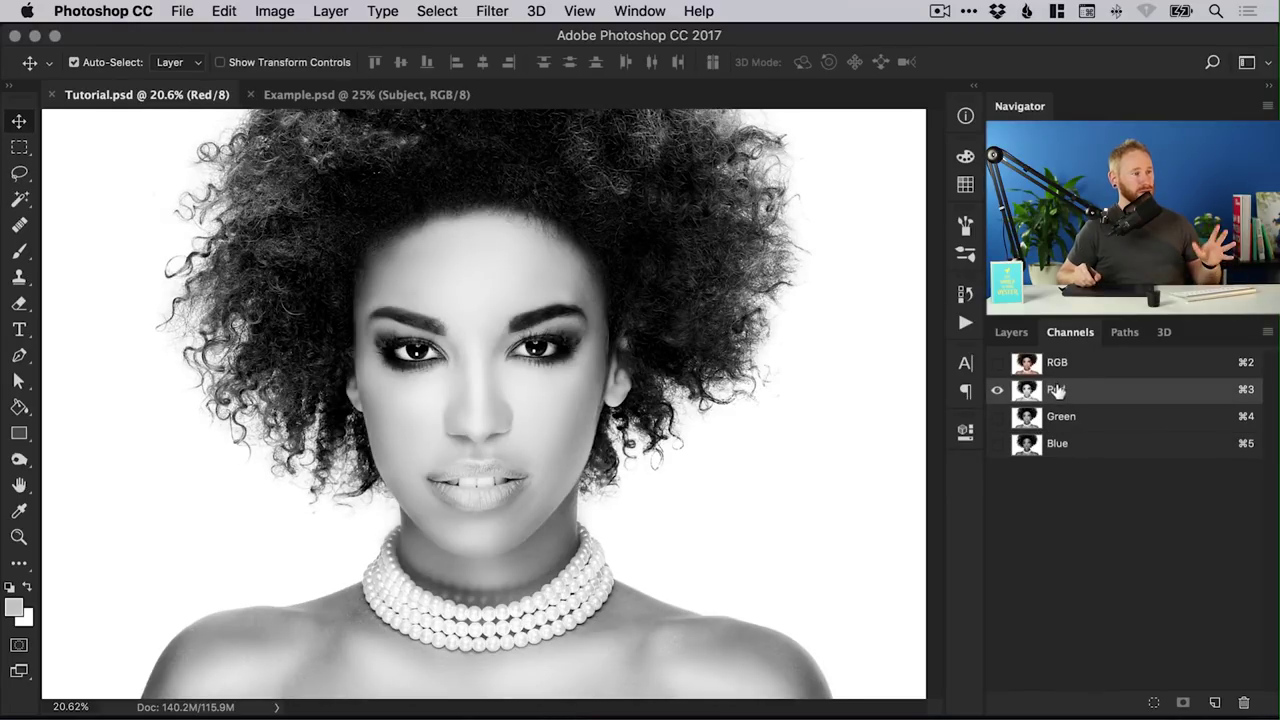
click(1062, 422)
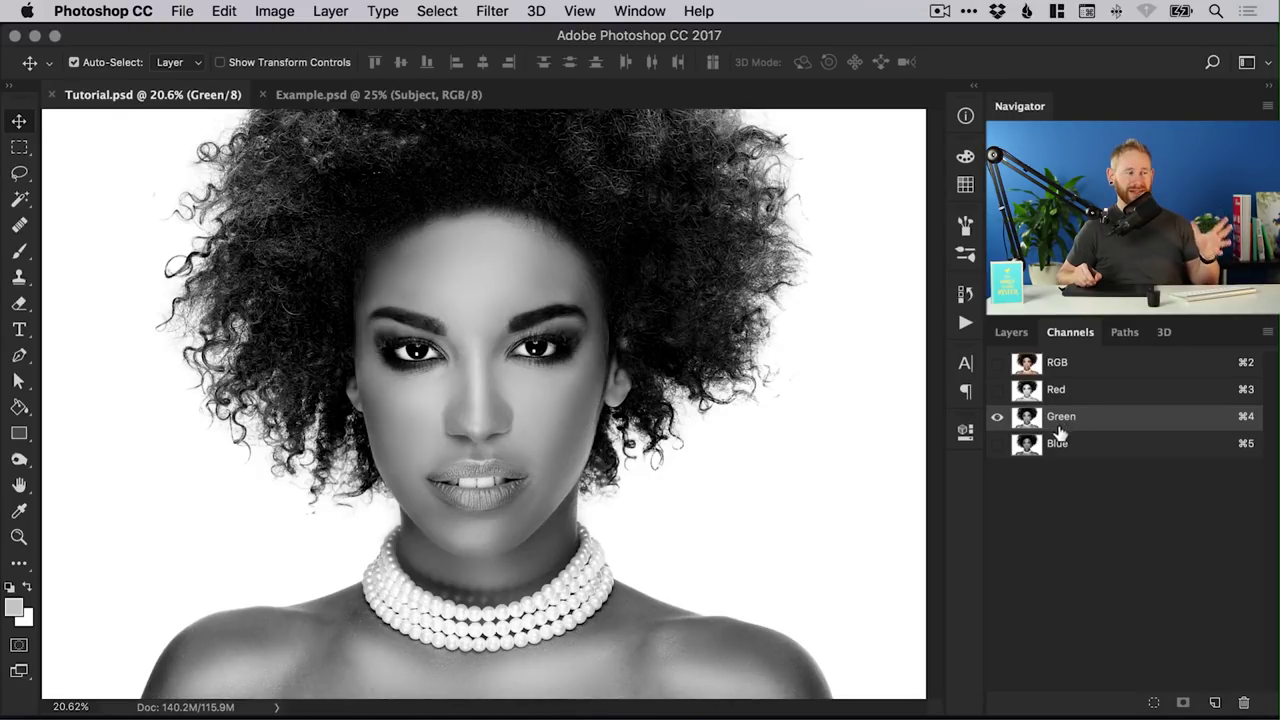
click(1062, 446)
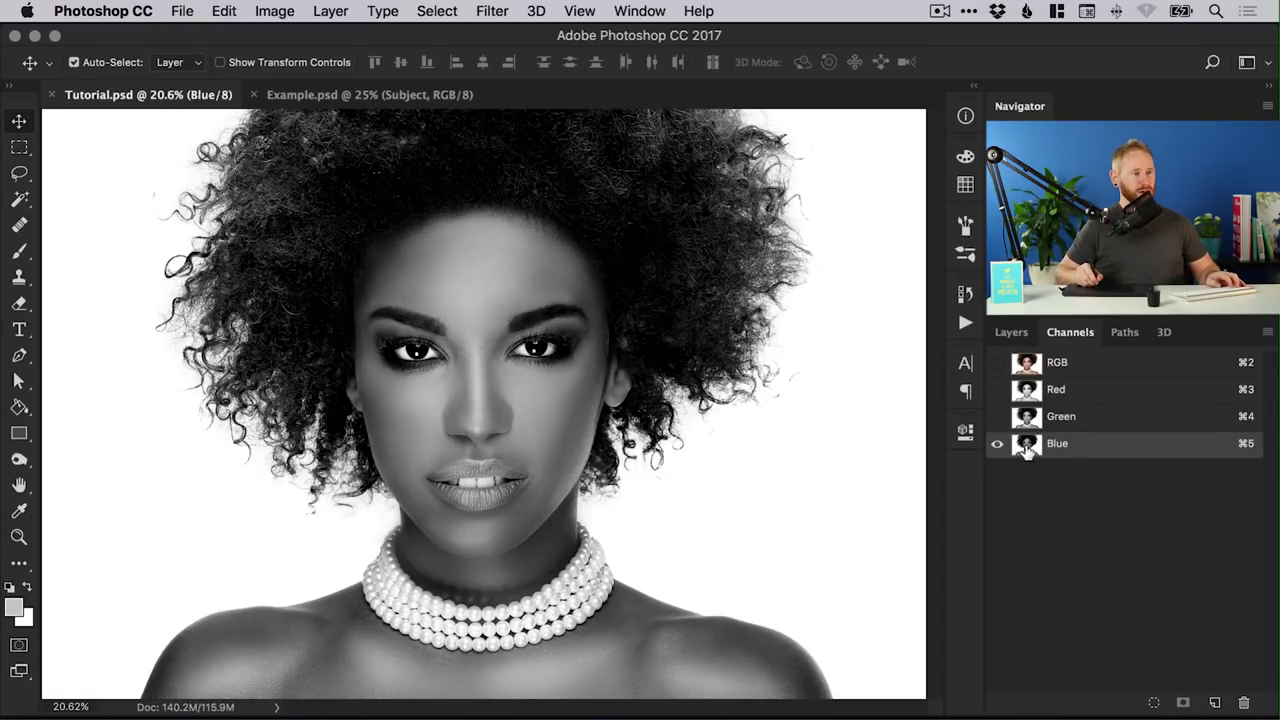
Step: Duplicate the Blue channel as Blue copy and open Levels on it
drag(1025, 450, 1216, 703)
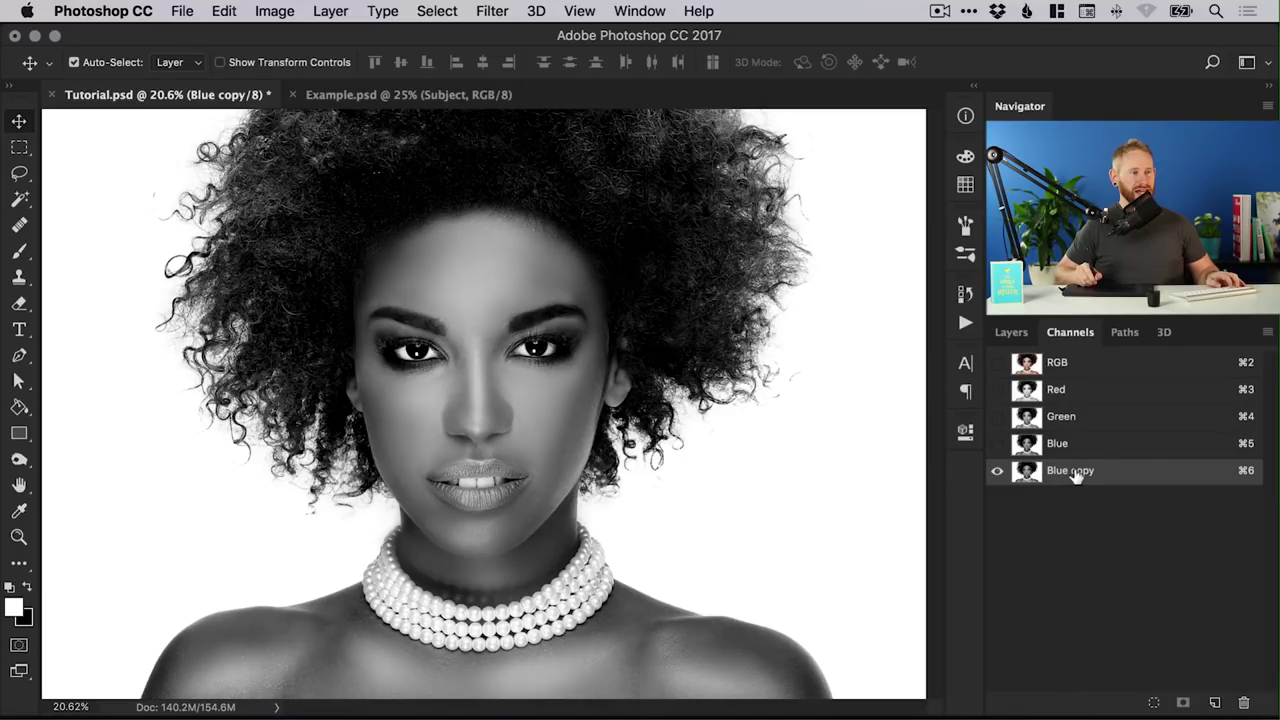
double_click(1071, 472)
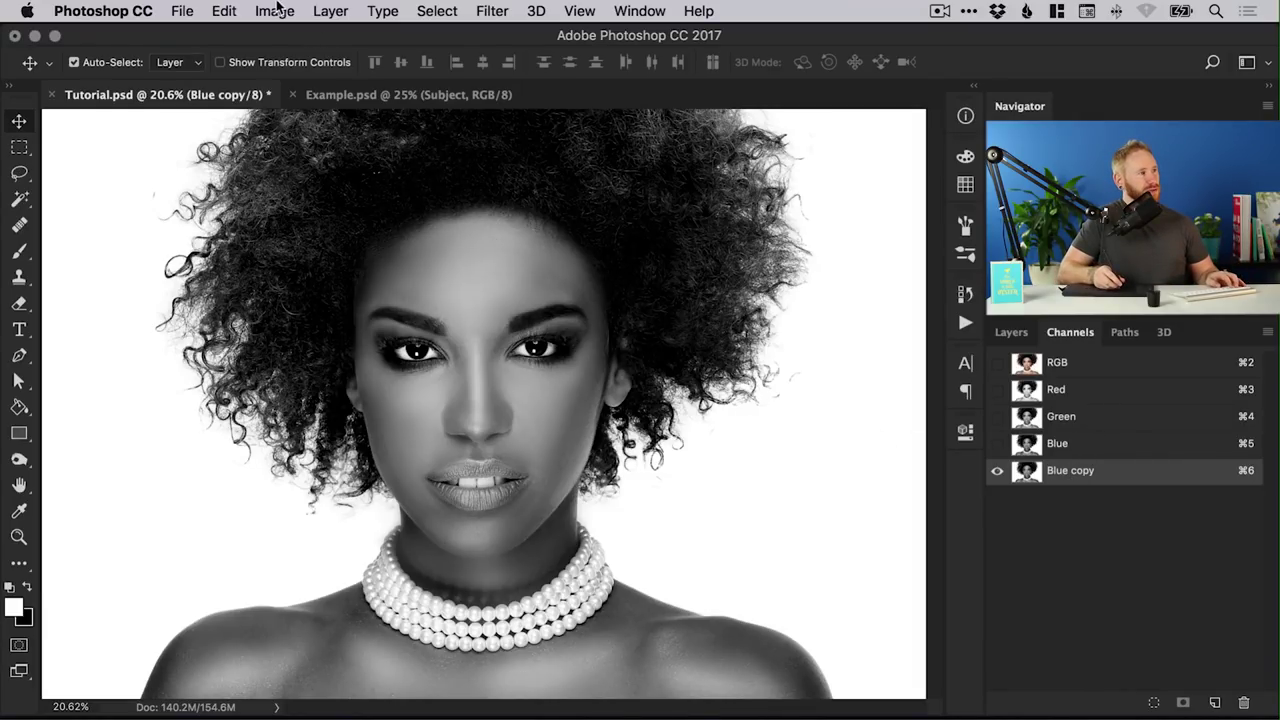
click(275, 11)
mouse_move(290, 72)
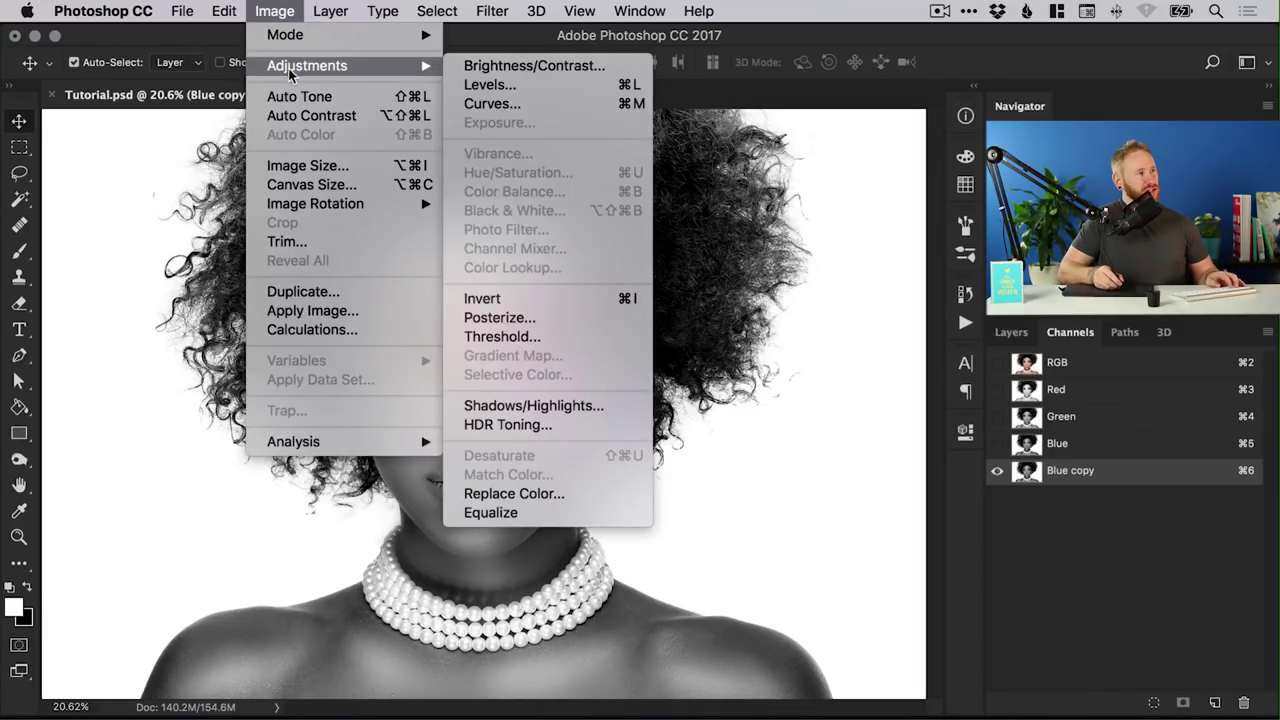
click(543, 86)
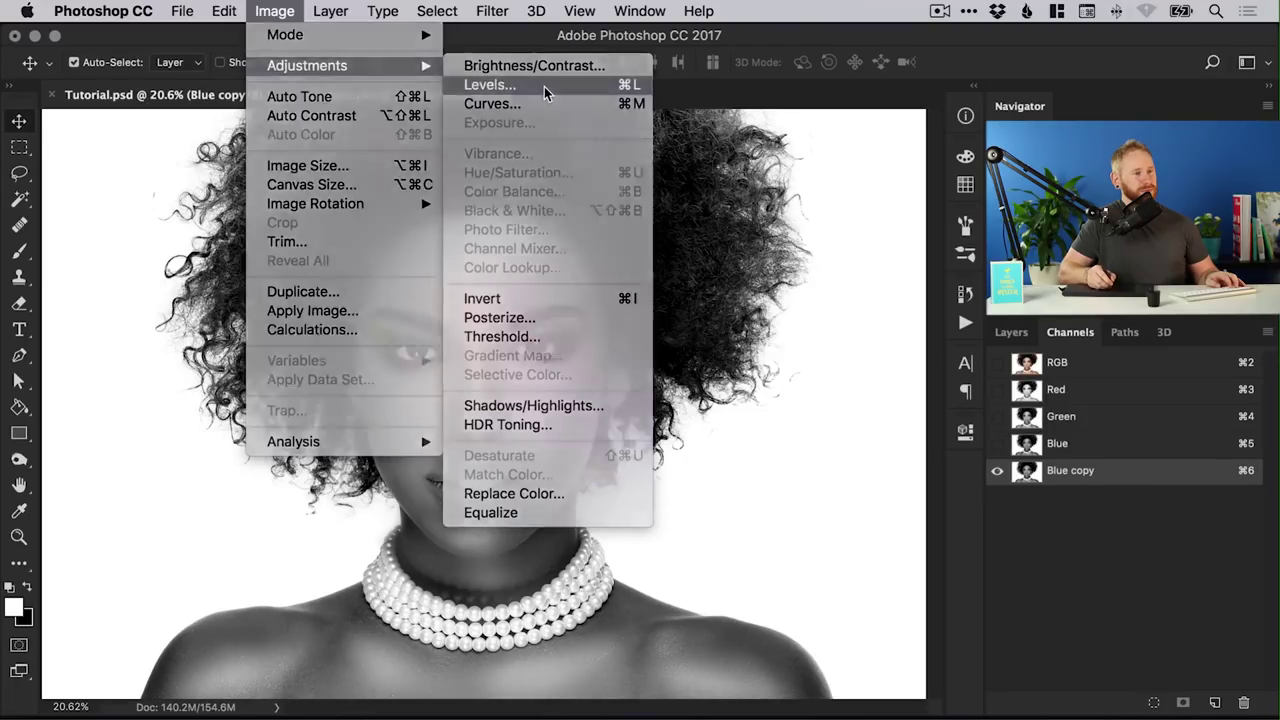
Step: Move the Levels dialog aside, pull the white and black sliders inward, and zoom in on the hair edge
drag(657, 131, 255, 334)
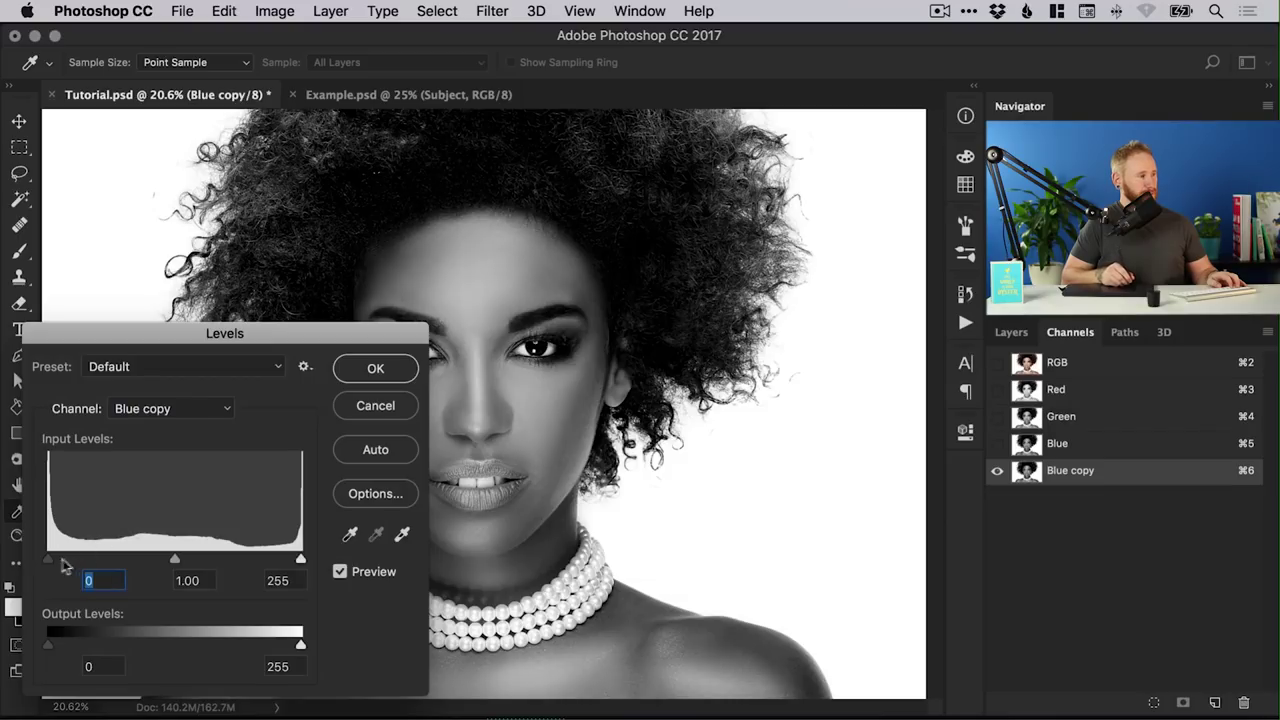
drag(301, 563, 239, 563)
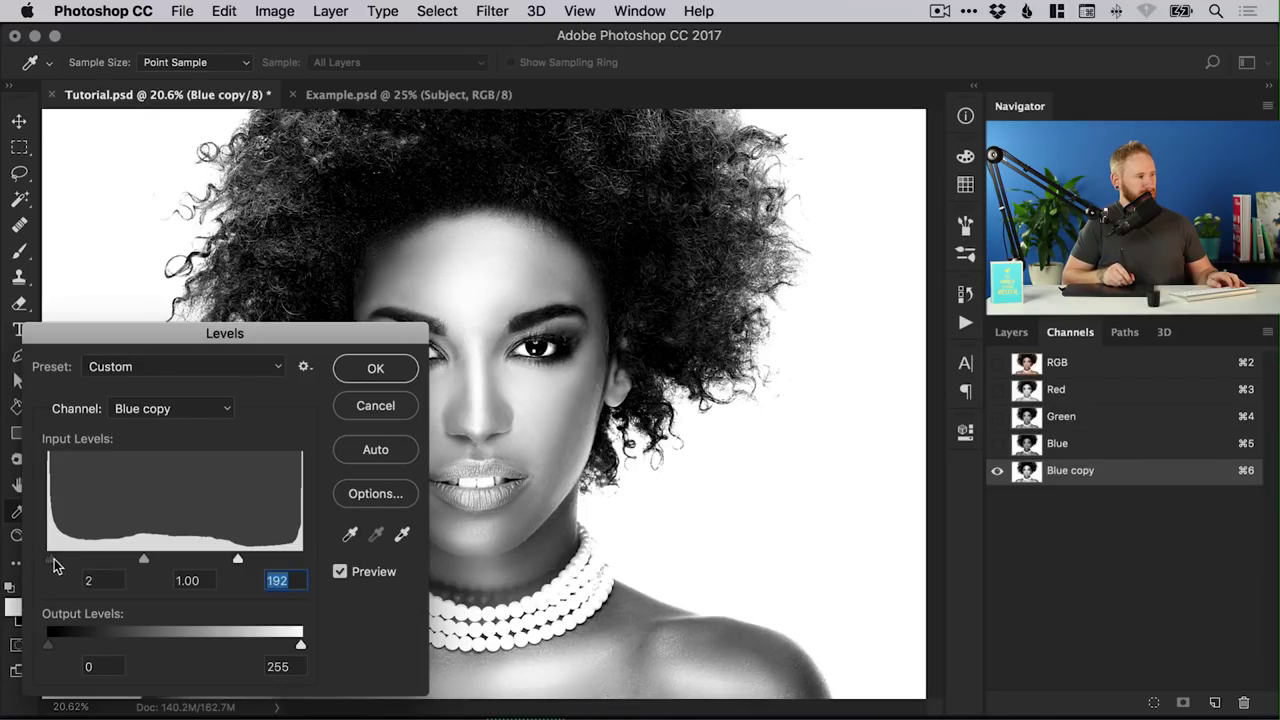
drag(55, 566, 159, 563)
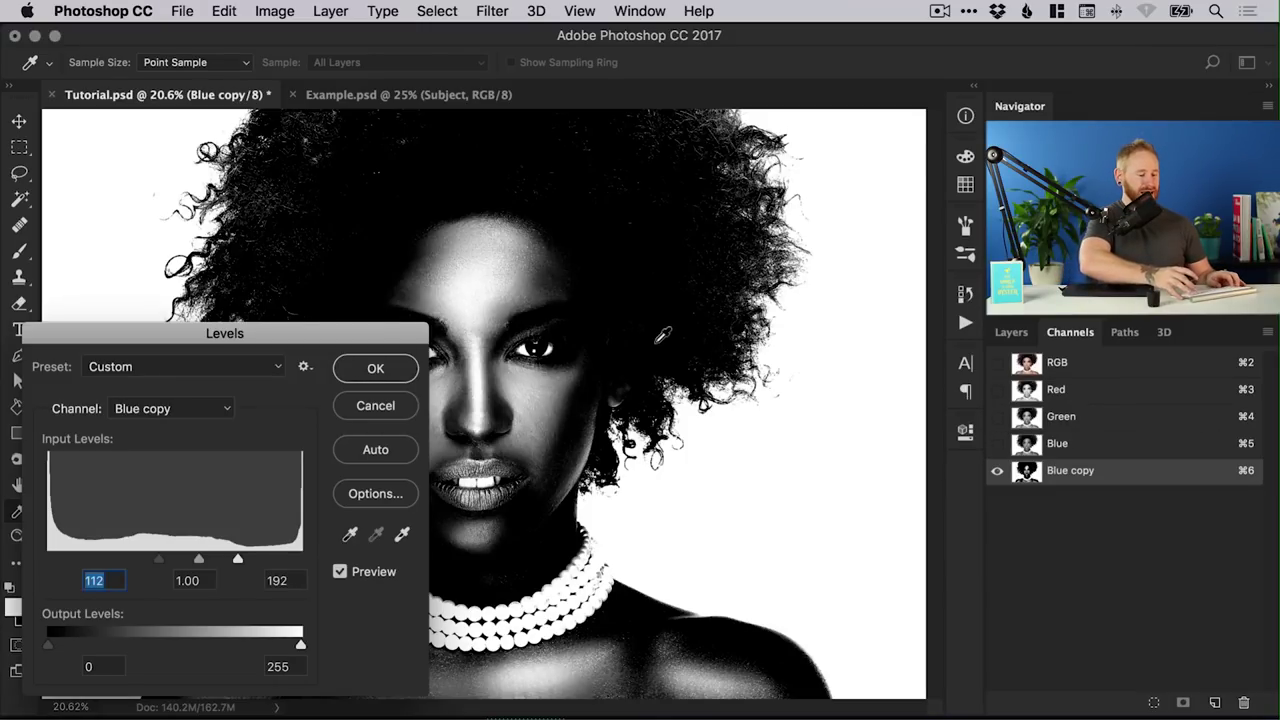
key(super+plus)
key(super+plus)
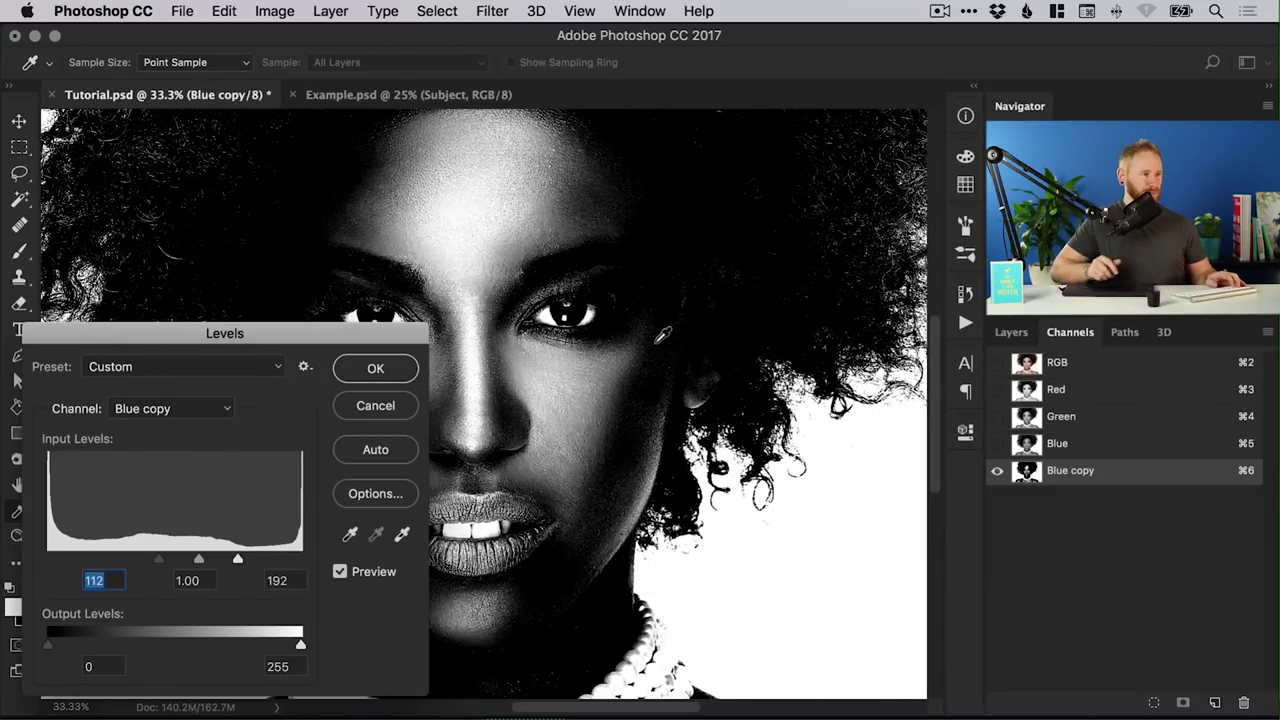
drag(735, 395, 572, 393)
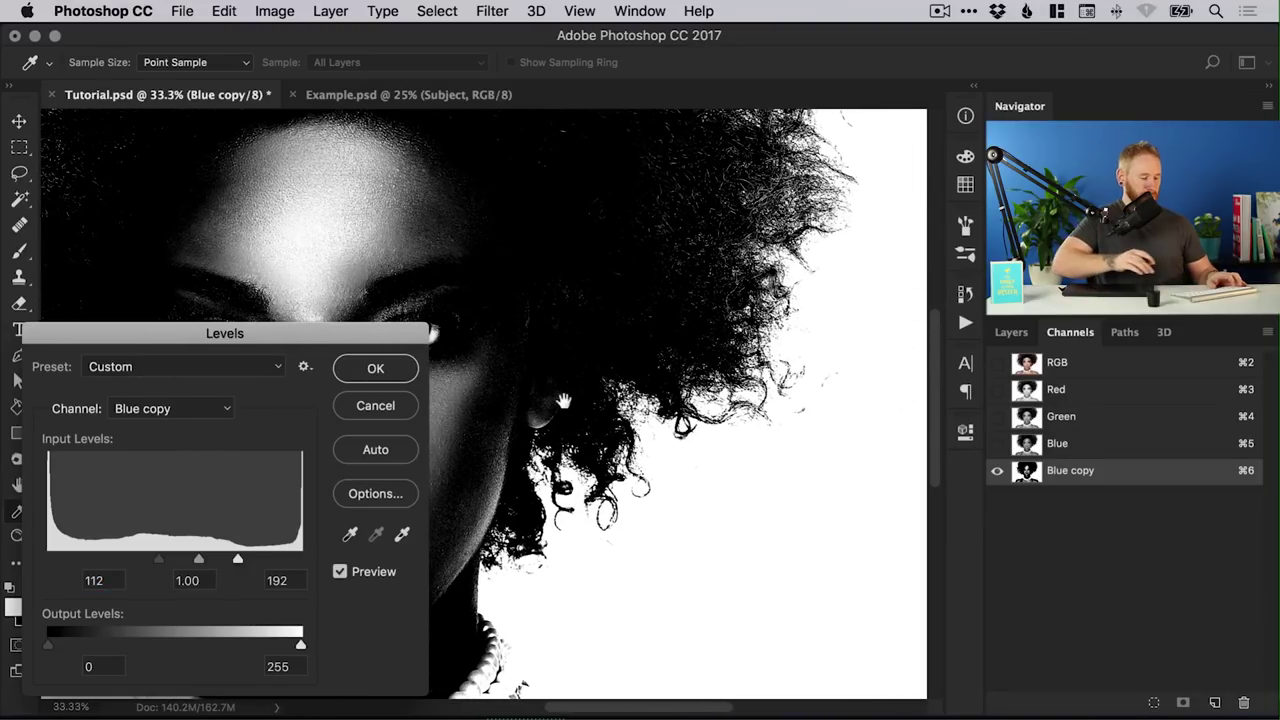
super+click(572, 393)
alt+click(572, 393)
super+click(572, 393)
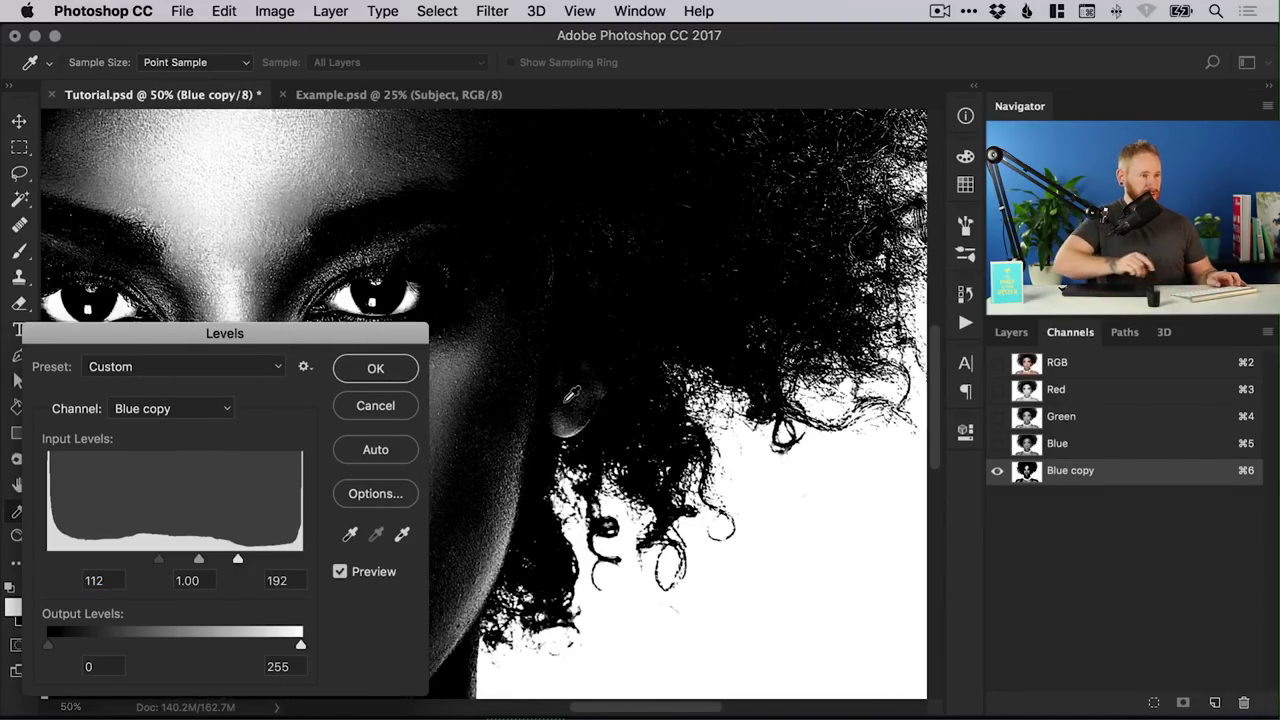
drag(846, 297, 568, 413)
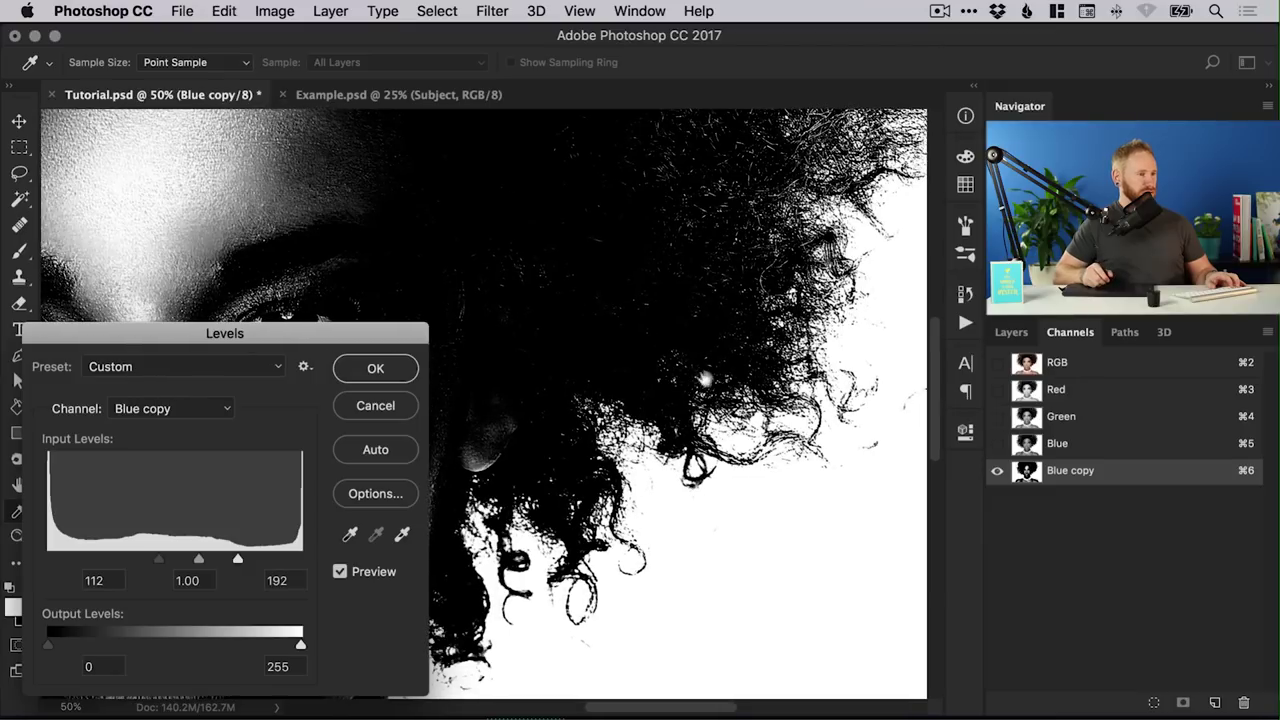
Step: Refine the input levels to about 178 / 0.66 / 246 and apply them
drag(237, 559, 291, 558)
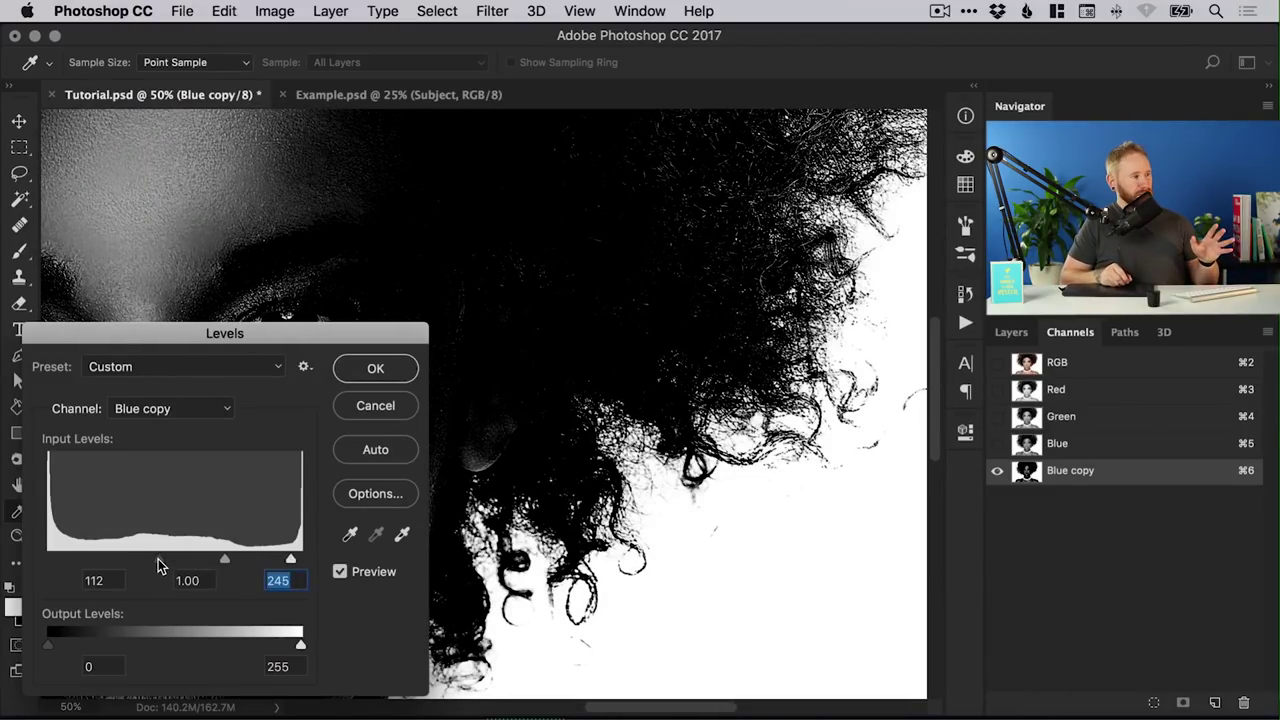
drag(158, 559, 200, 561)
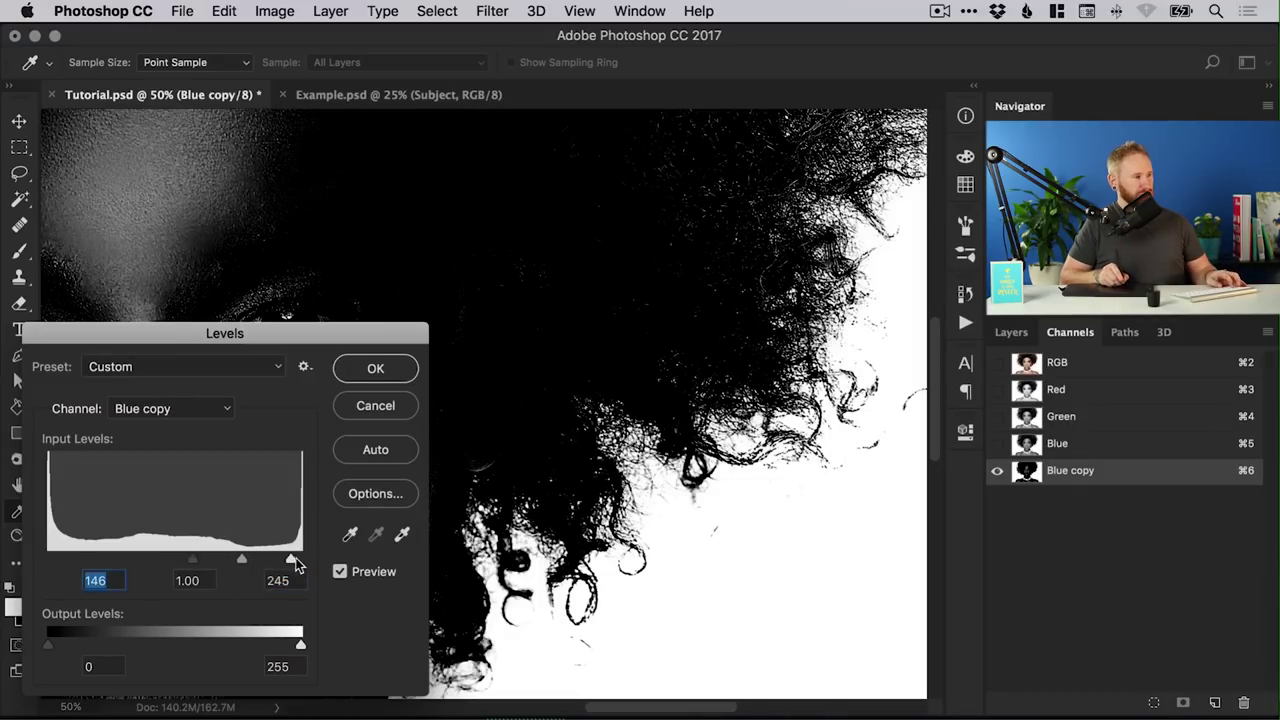
mouse_move(291, 558)
mouse_down()
mouse_move(235, 564)
mouse_move(314, 566)
mouse_move(291, 563)
mouse_up()
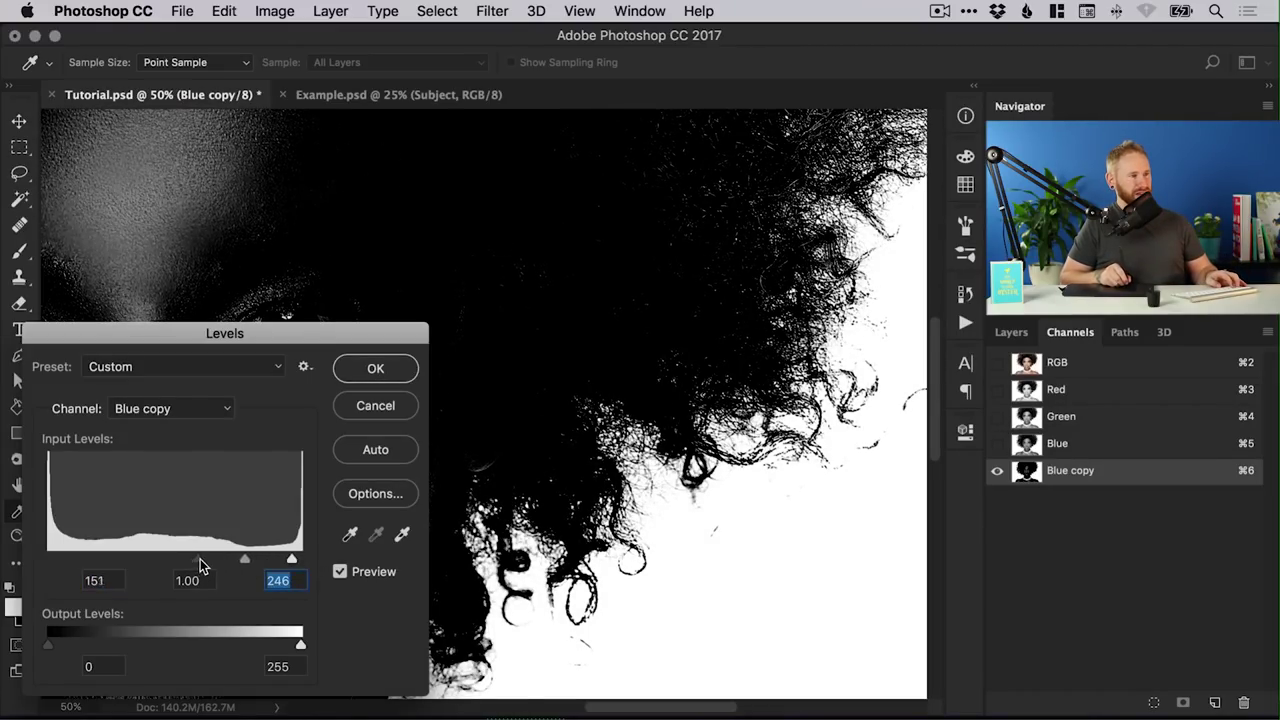
drag(200, 559, 267, 566)
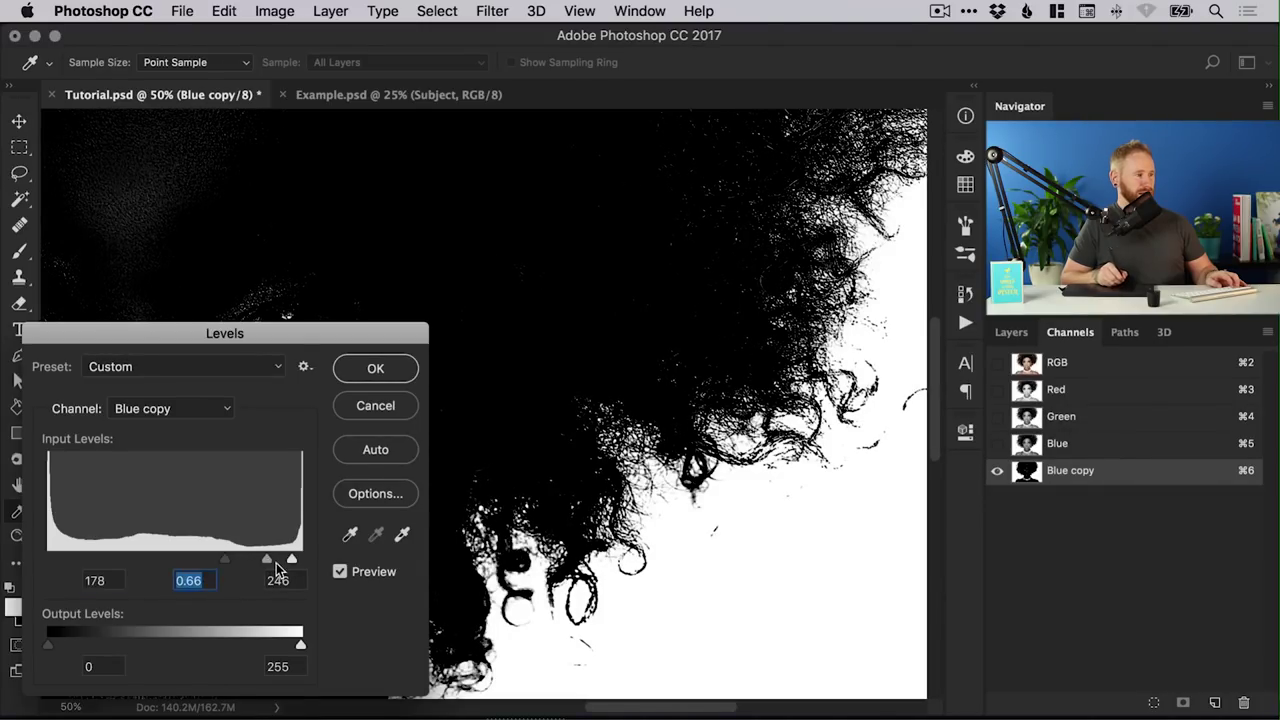
click(376, 369)
key(super+0)
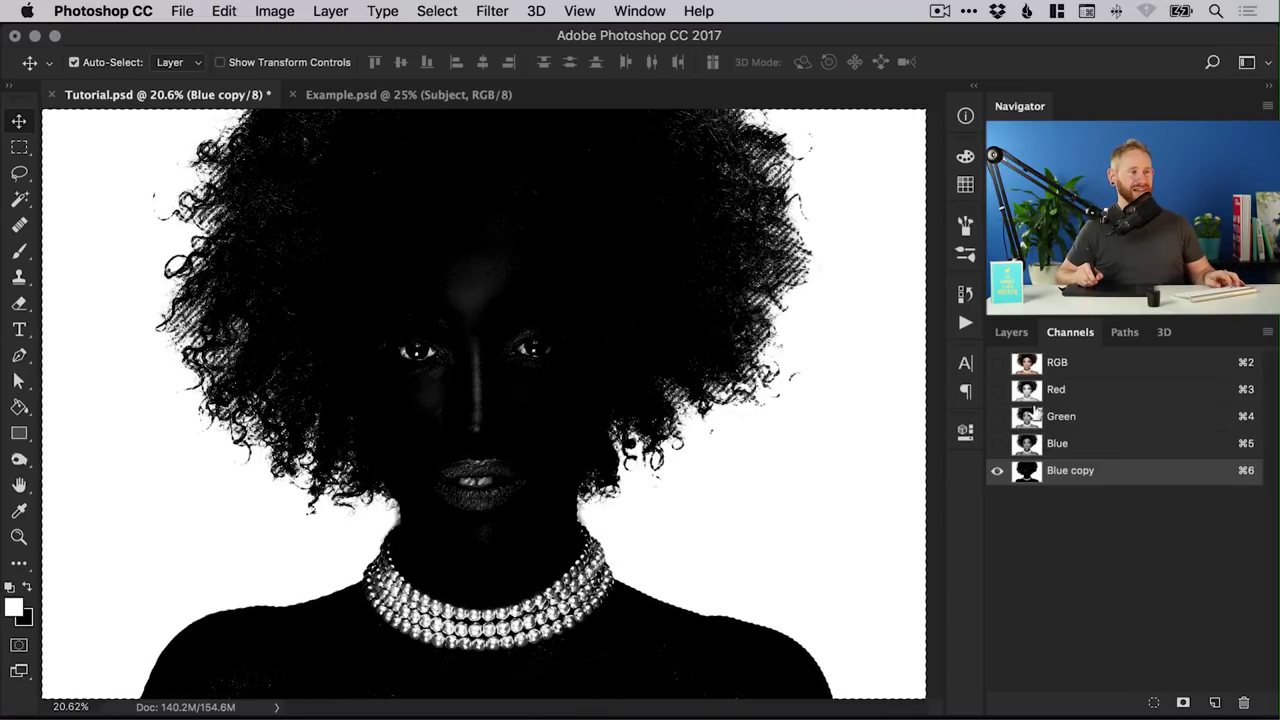
Step: Add a layer mask to Layer 0 from the selection and invert it to keep the portrait
click(1011, 333)
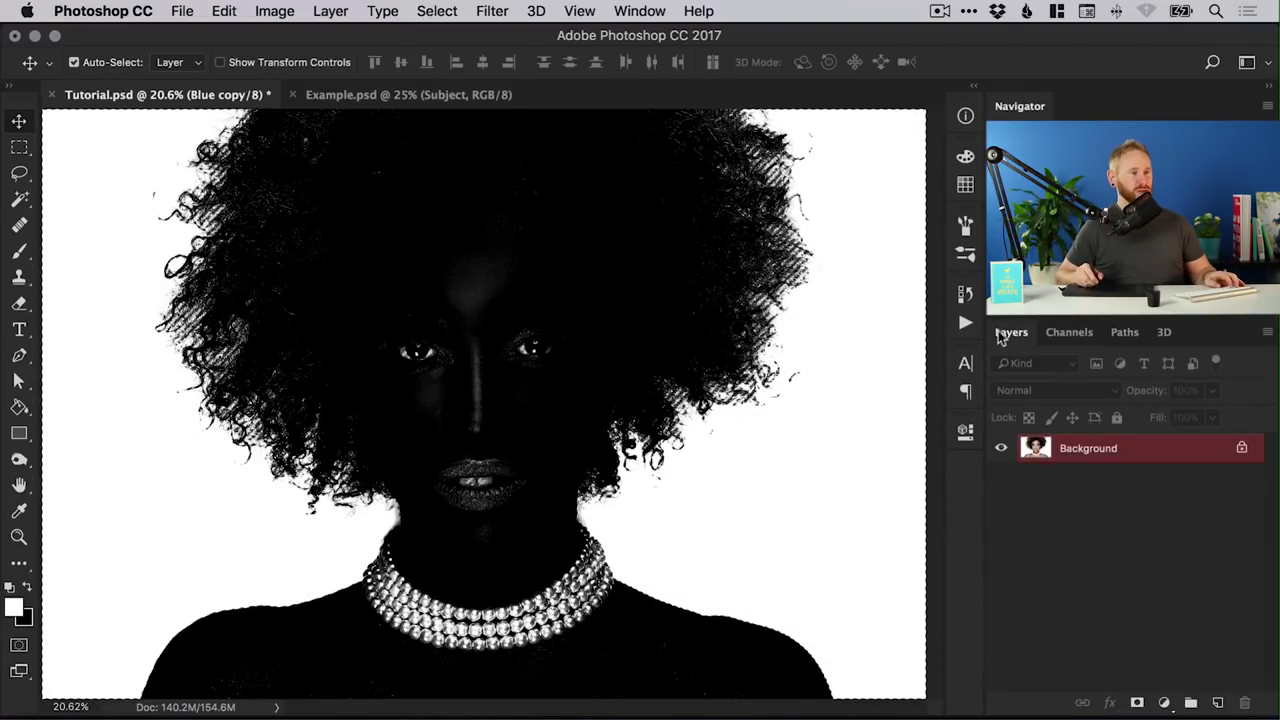
click(1137, 705)
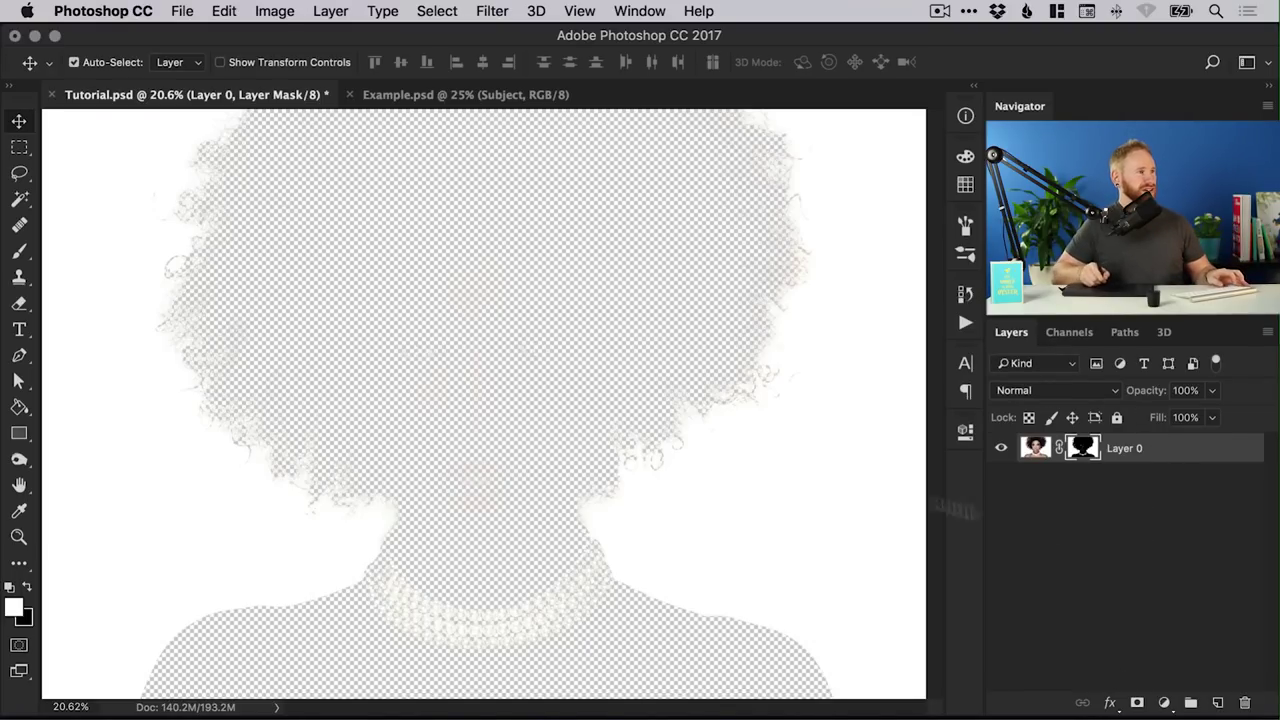
click(270, 10)
mouse_move(281, 75)
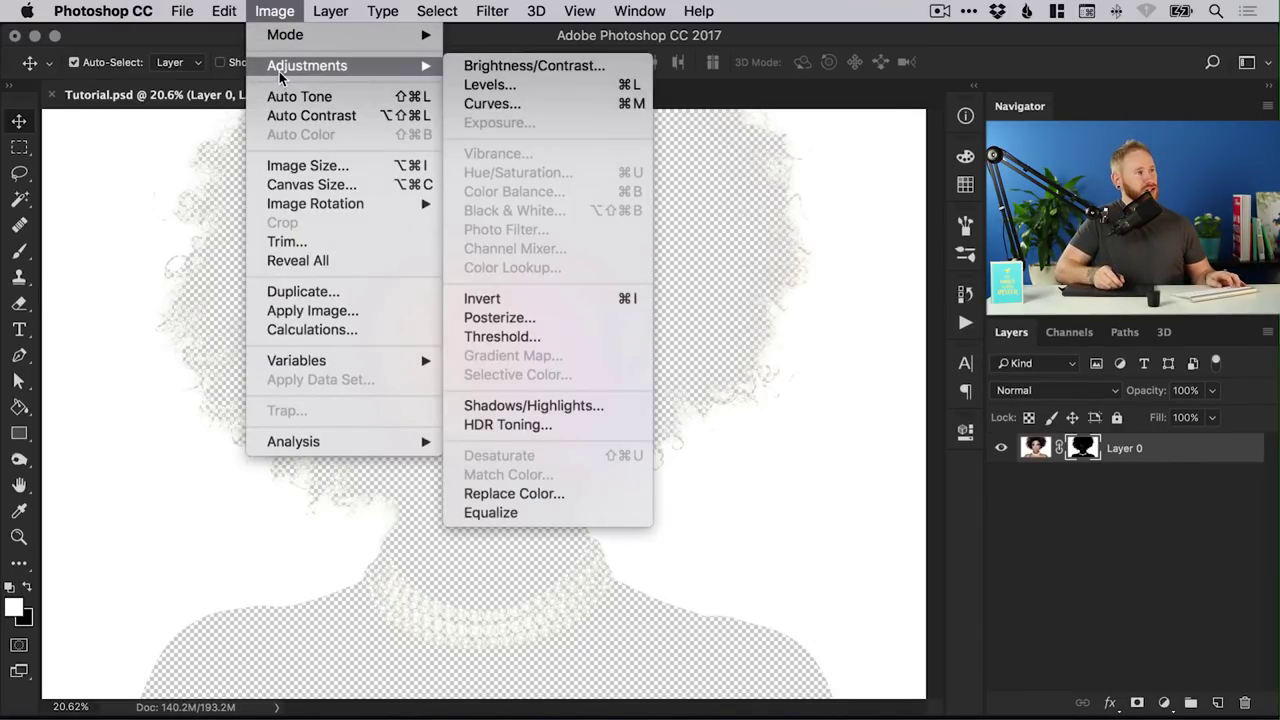
click(546, 299)
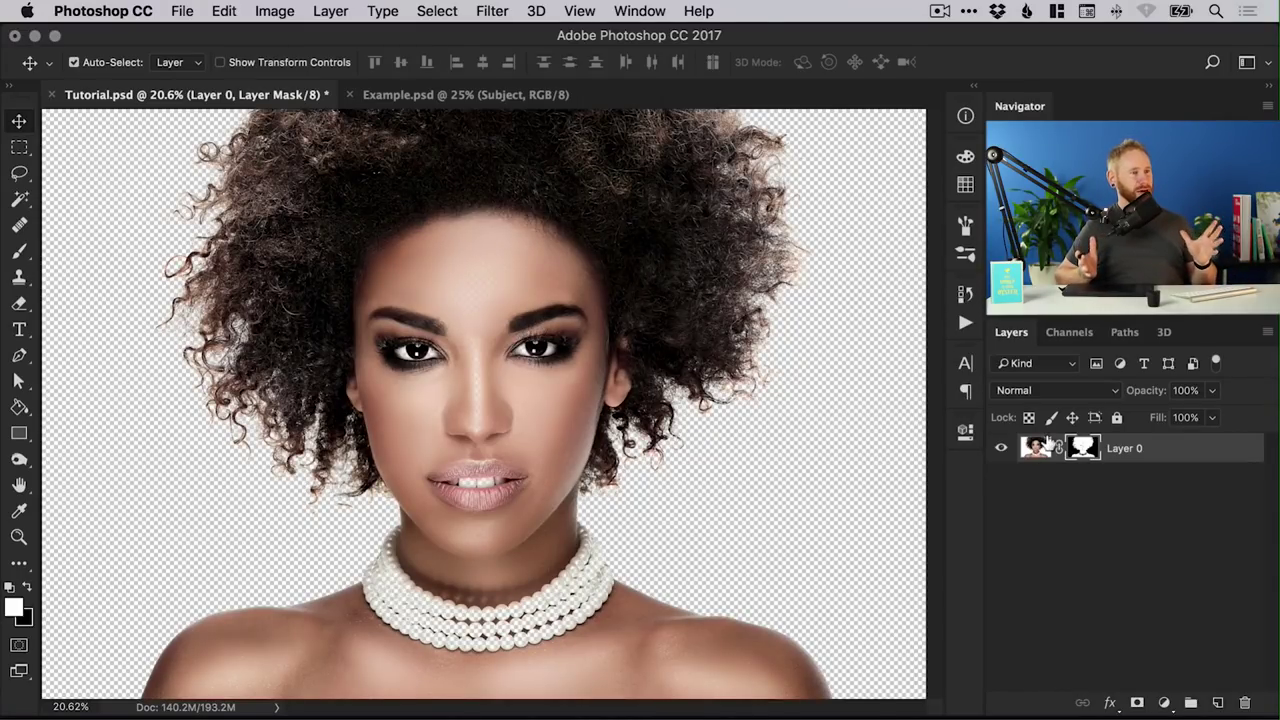
Step: Zoom to 50% on the hair edges beside the face and pan around the cutout
key(z)
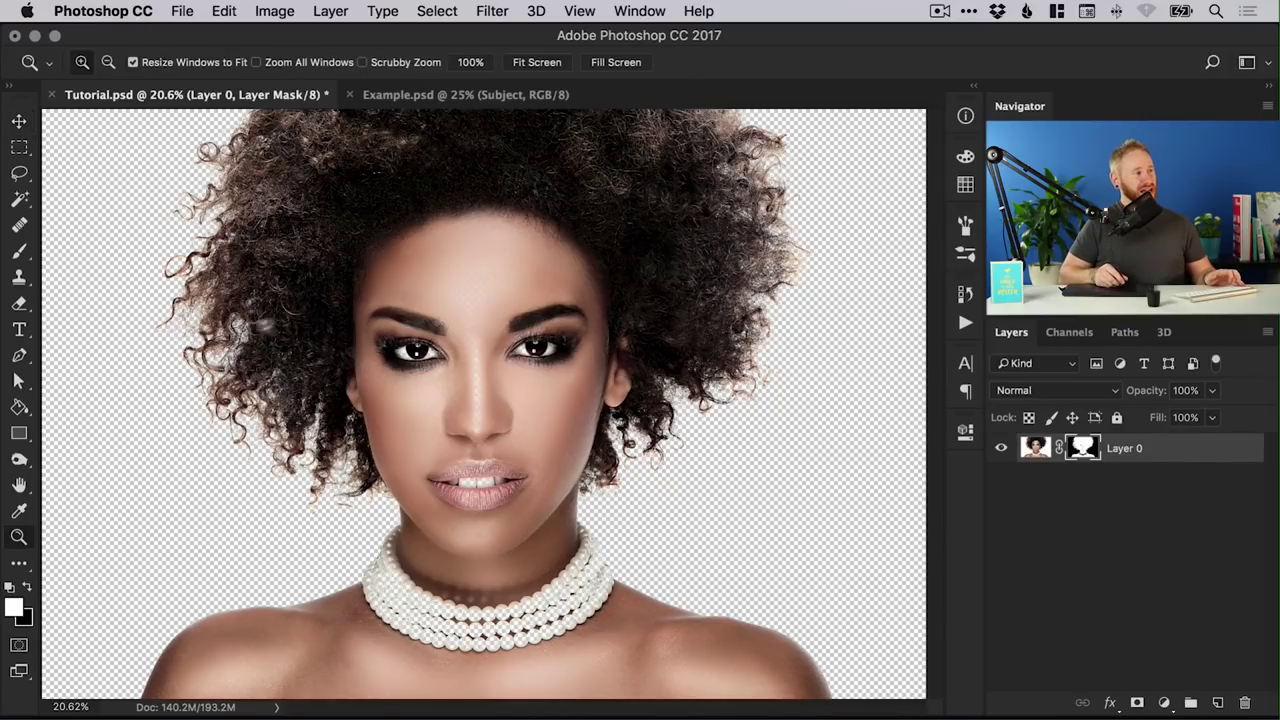
click(263, 366)
click(263, 366)
click(263, 366)
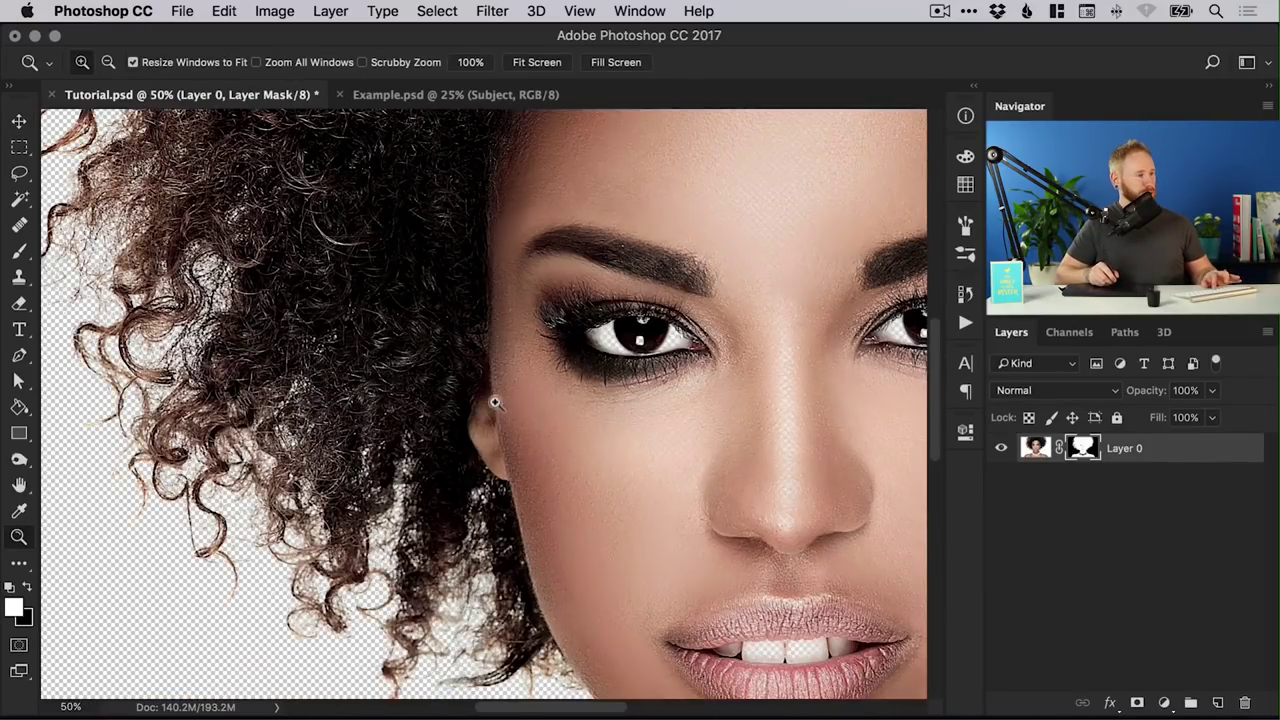
key(v)
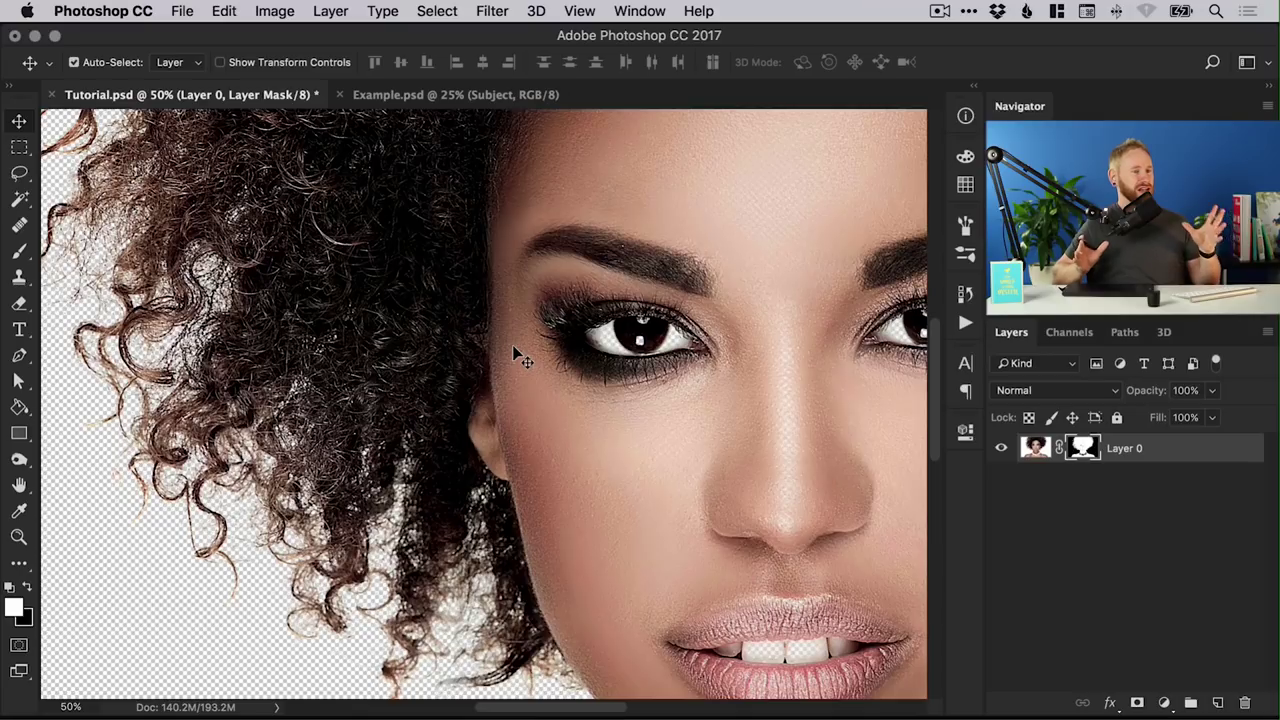
scroll(672, 378, down, 5)
scroll(672, 378, right, 5)
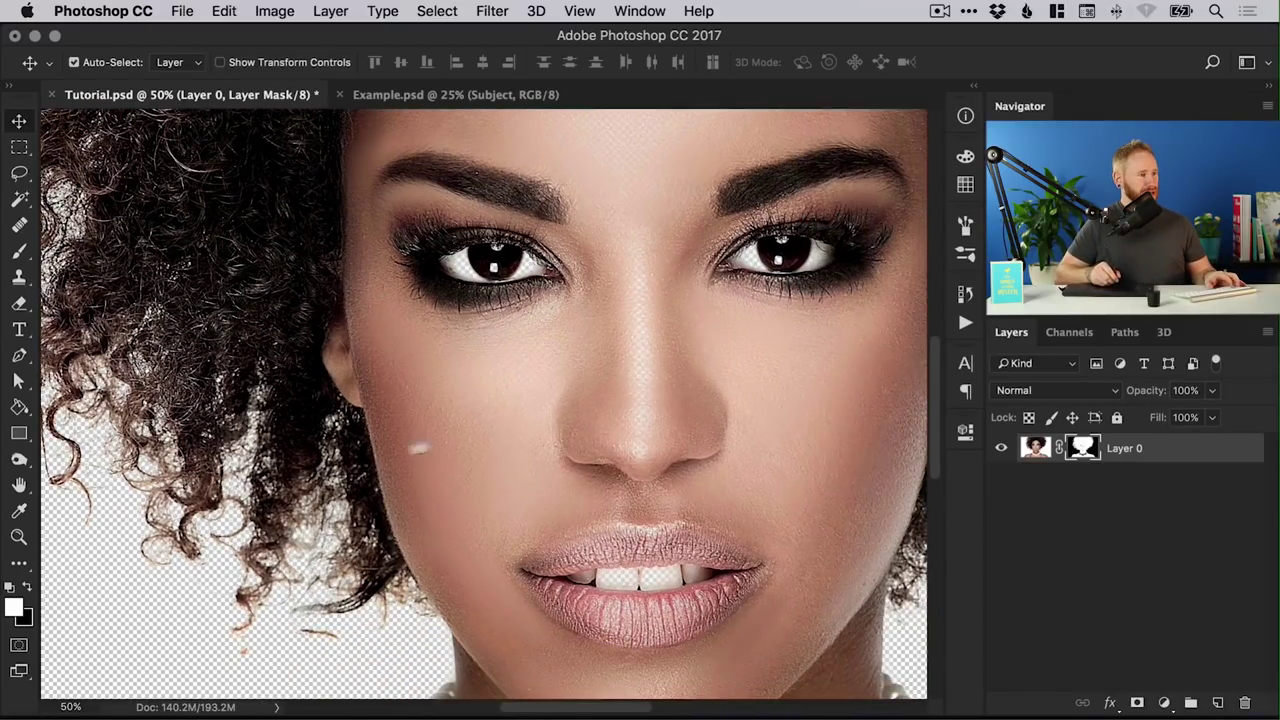
scroll(478, 342, up, 3)
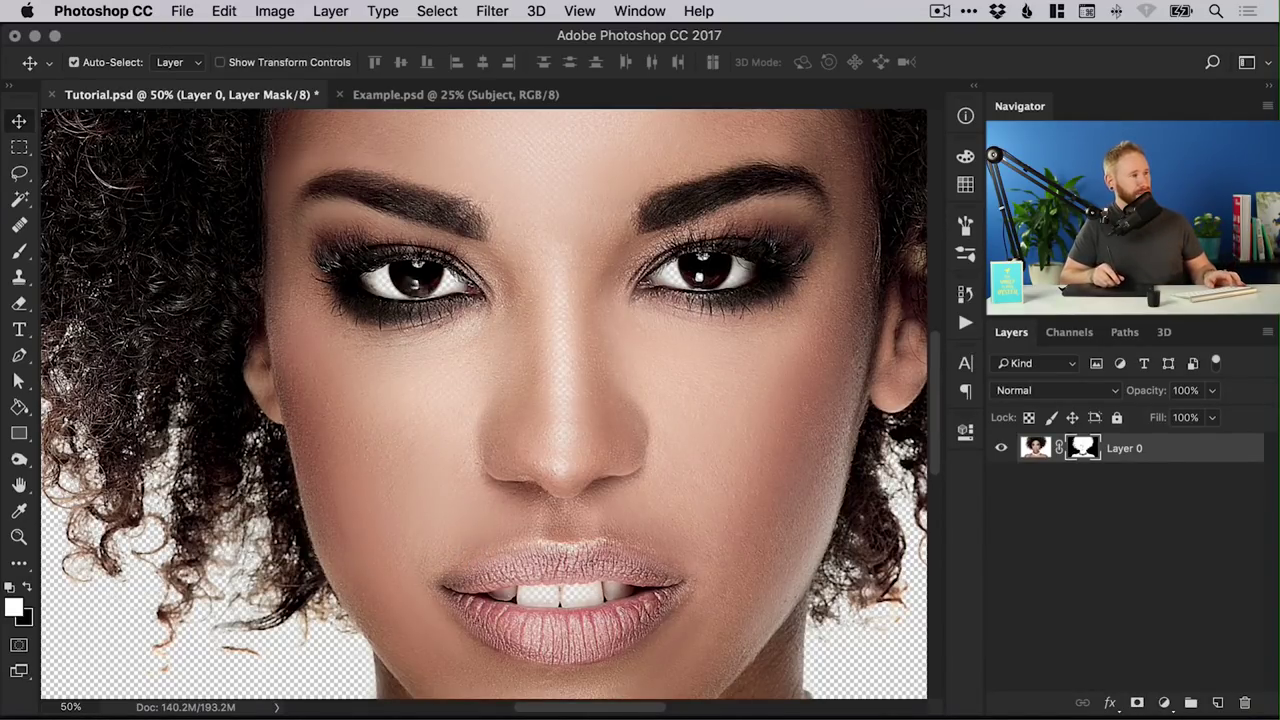
scroll(489, 597, down, 10)
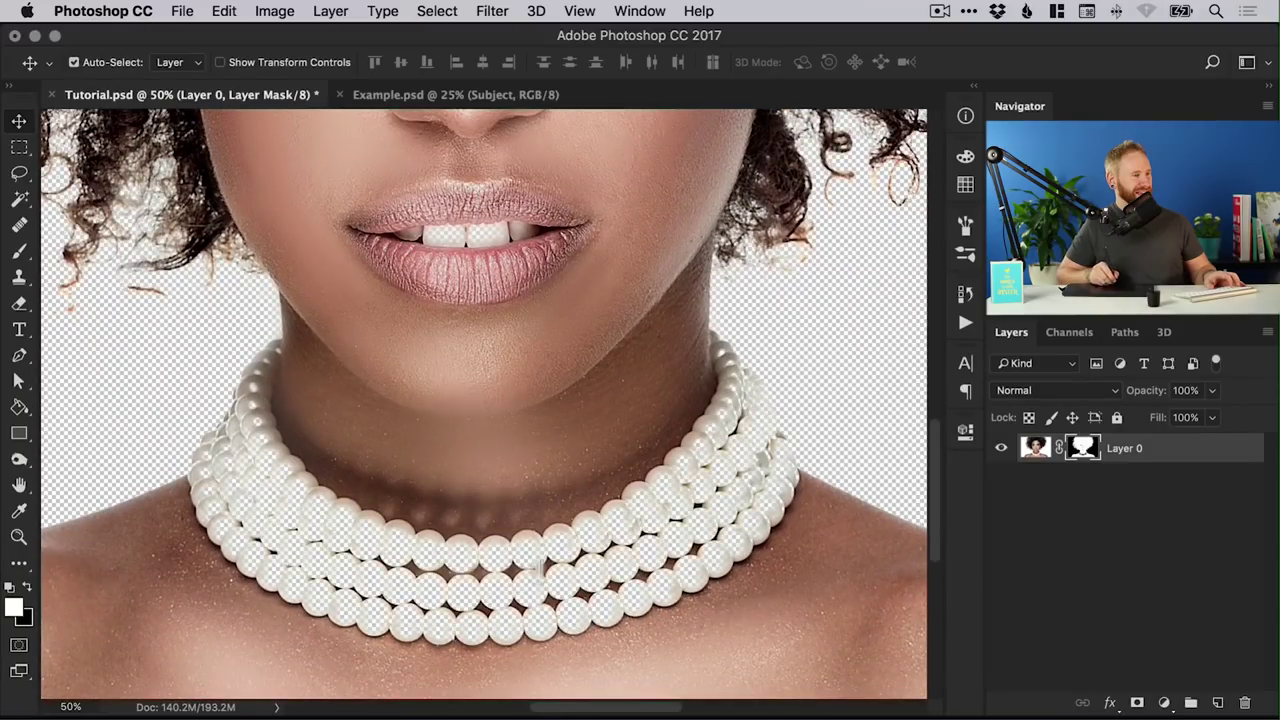
Step: Inspect the pearl necklace at 100%, fit the portrait, and show Layer 0's mask alone
key(z)
click(489, 597)
click(489, 597)
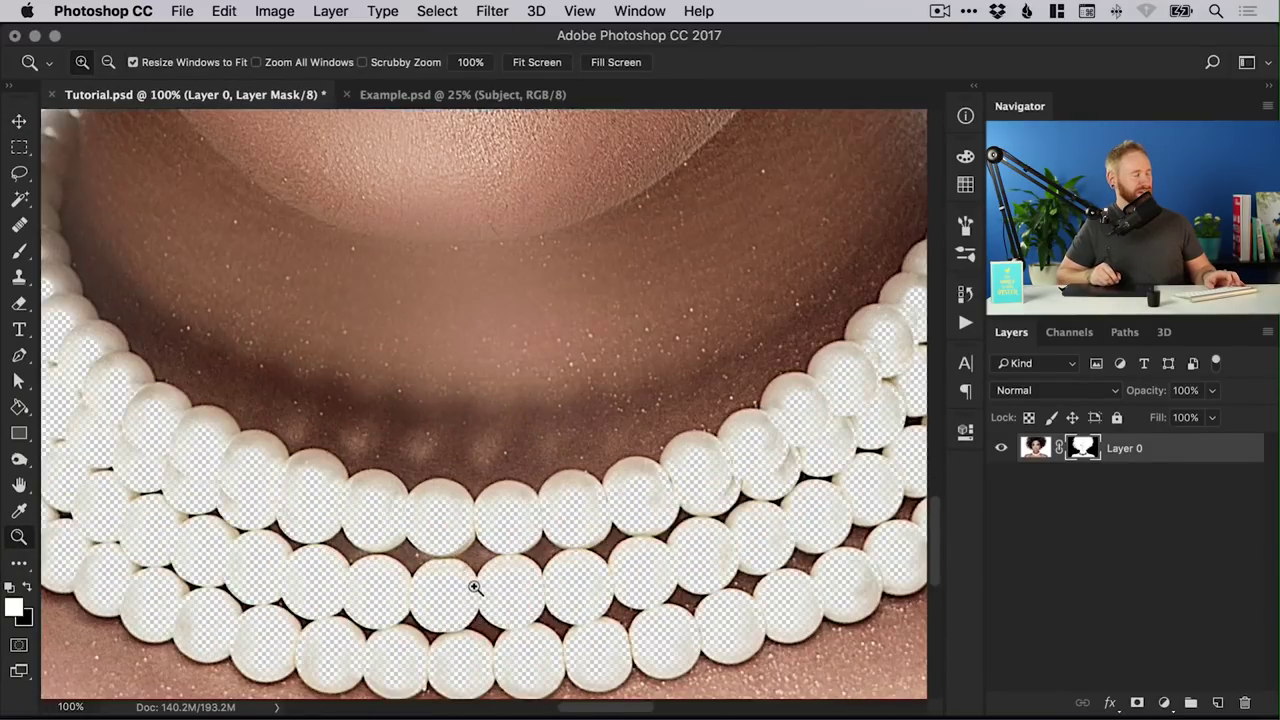
scroll(500, 560, down, 2)
key(v)
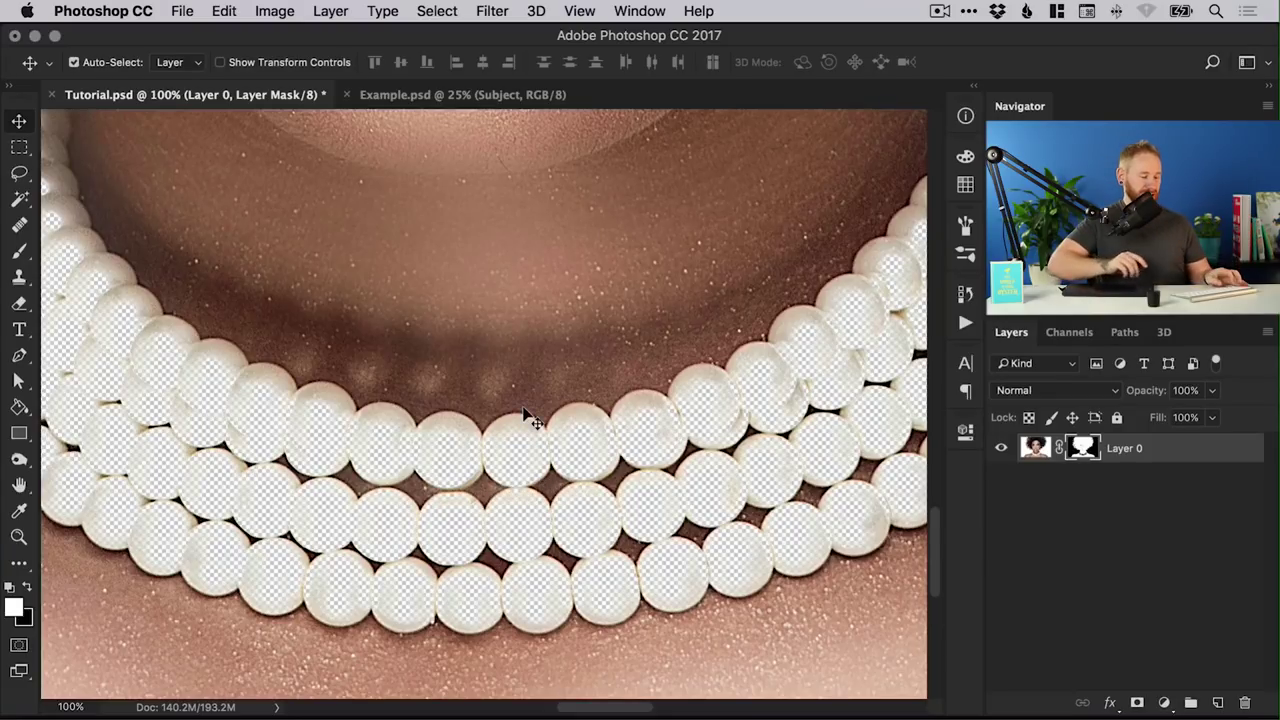
key(super)
key(super+0)
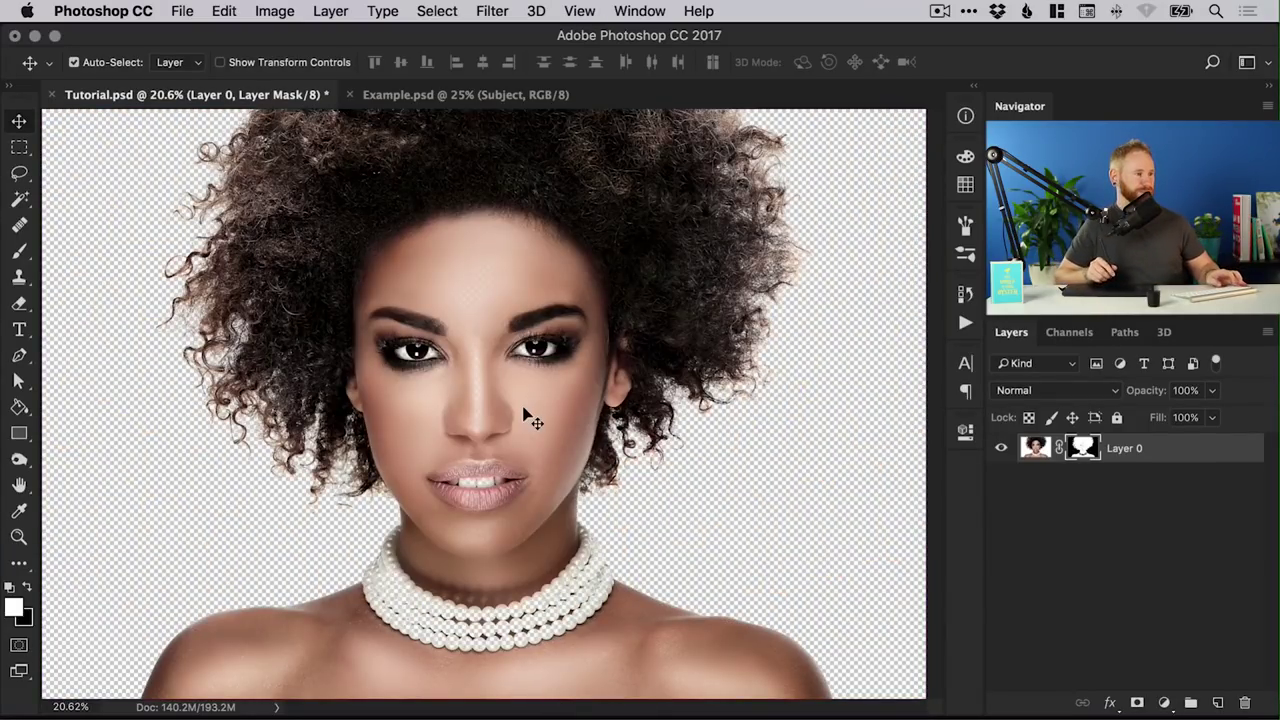
alt+click(1083, 452)
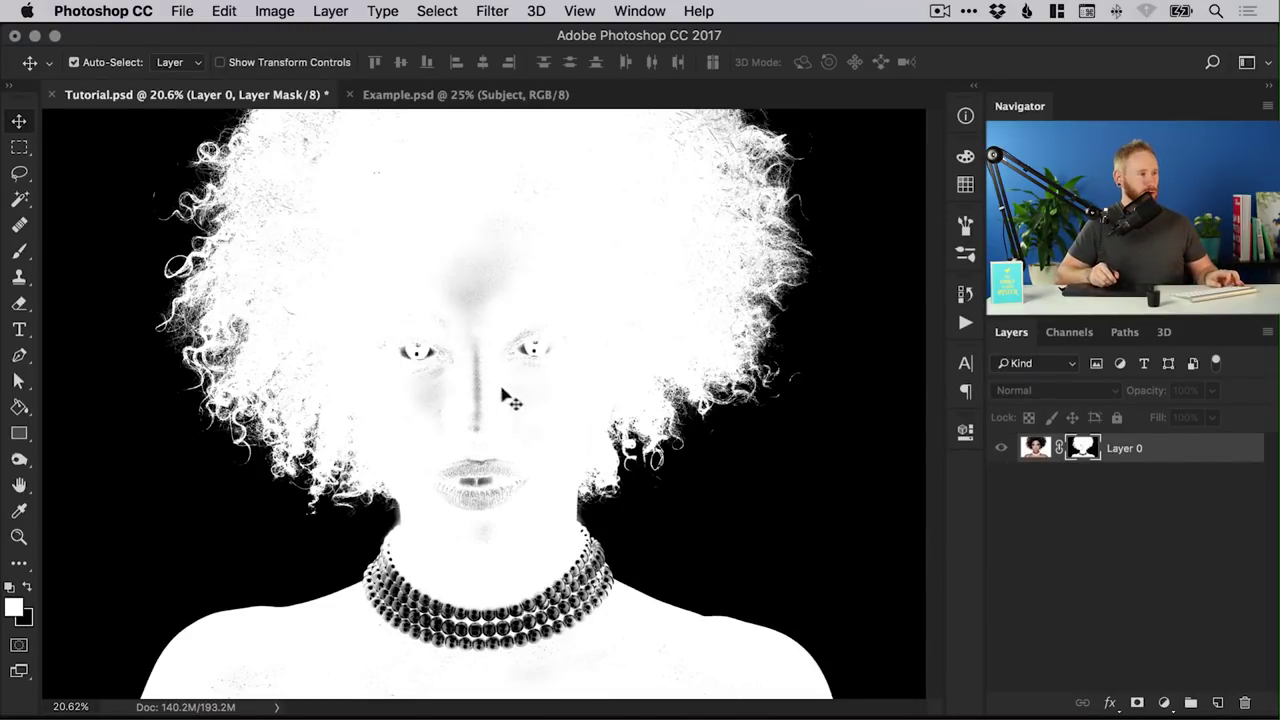
Step: Zoom into the mask's left hair edge, then back out to 33.3% with the face in view
key(z)
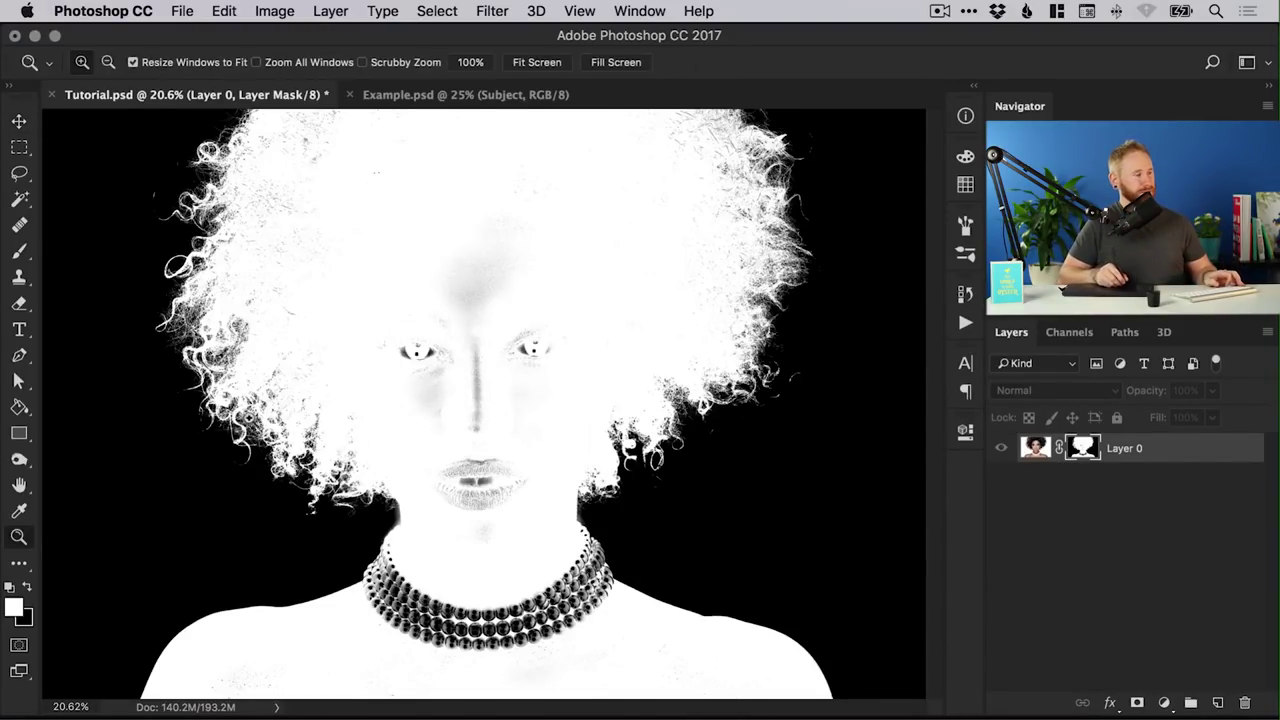
click(254, 382)
click(246, 402)
click(240, 414)
click(242, 420)
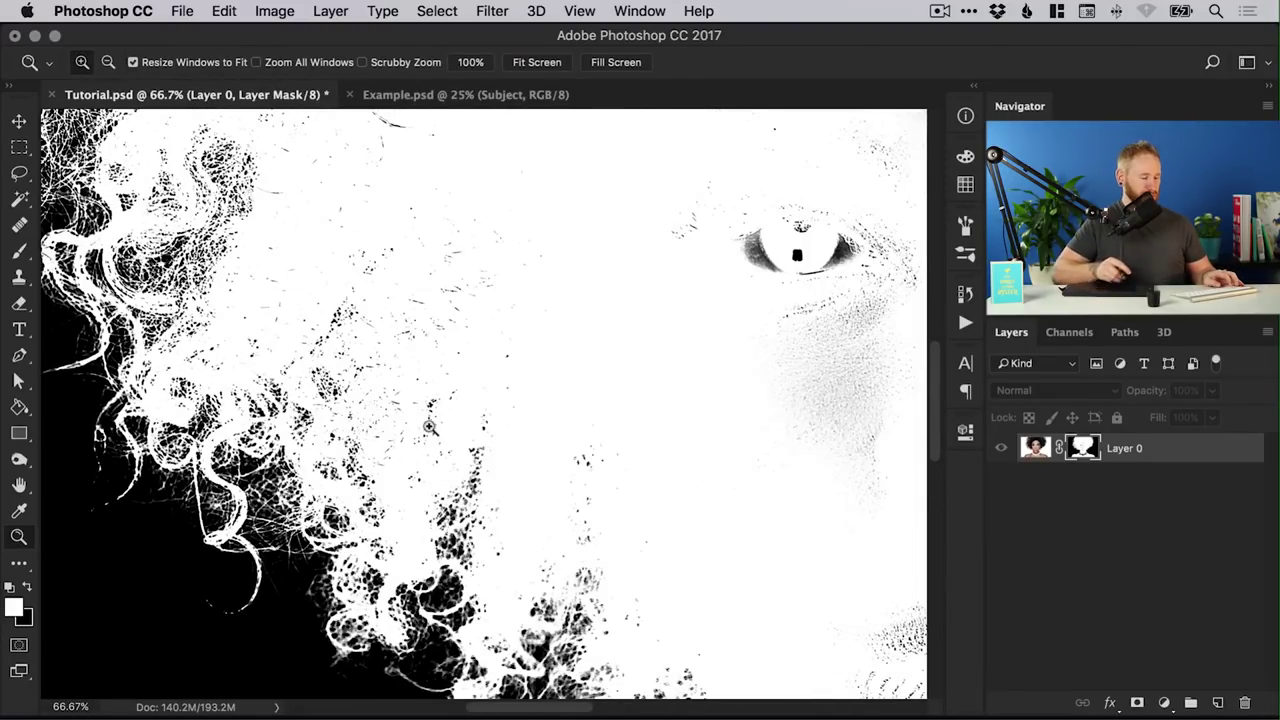
key(super+minus)
key(super+minus)
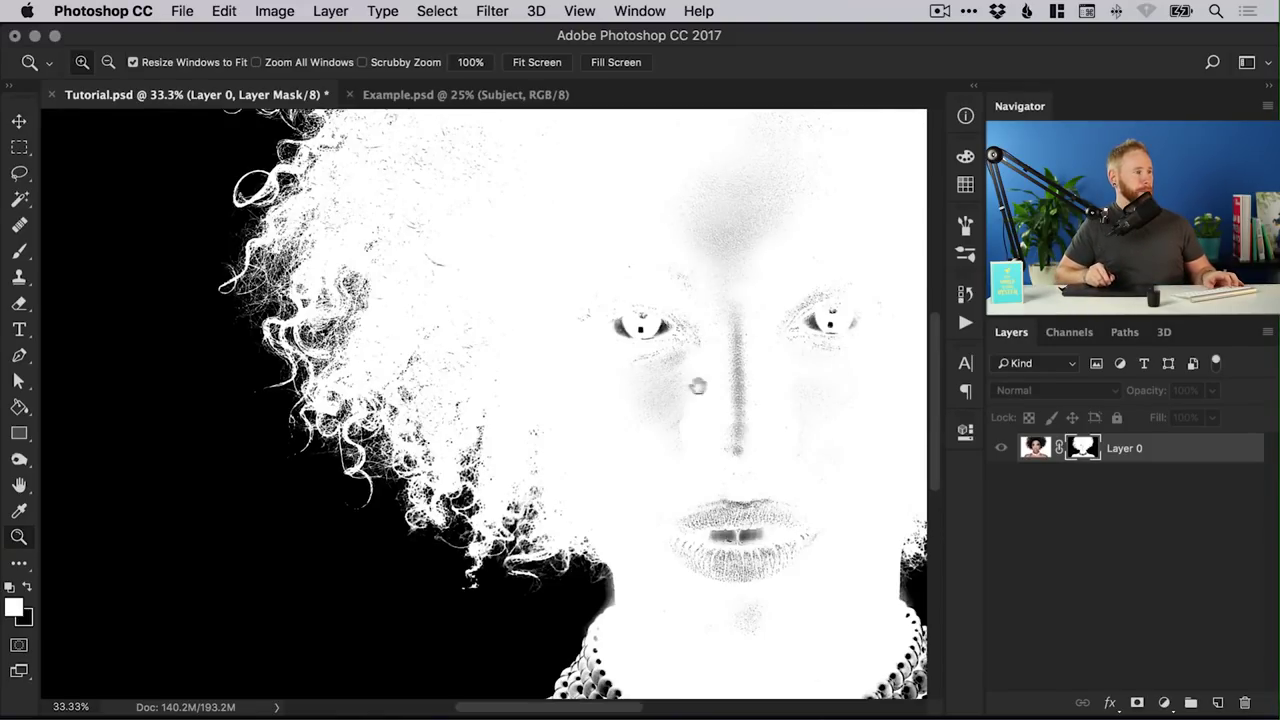
drag(697, 385, 482, 415)
Step: Set the foreground colour to white and select a soft 400 px, 0% hardness brush
key(x)
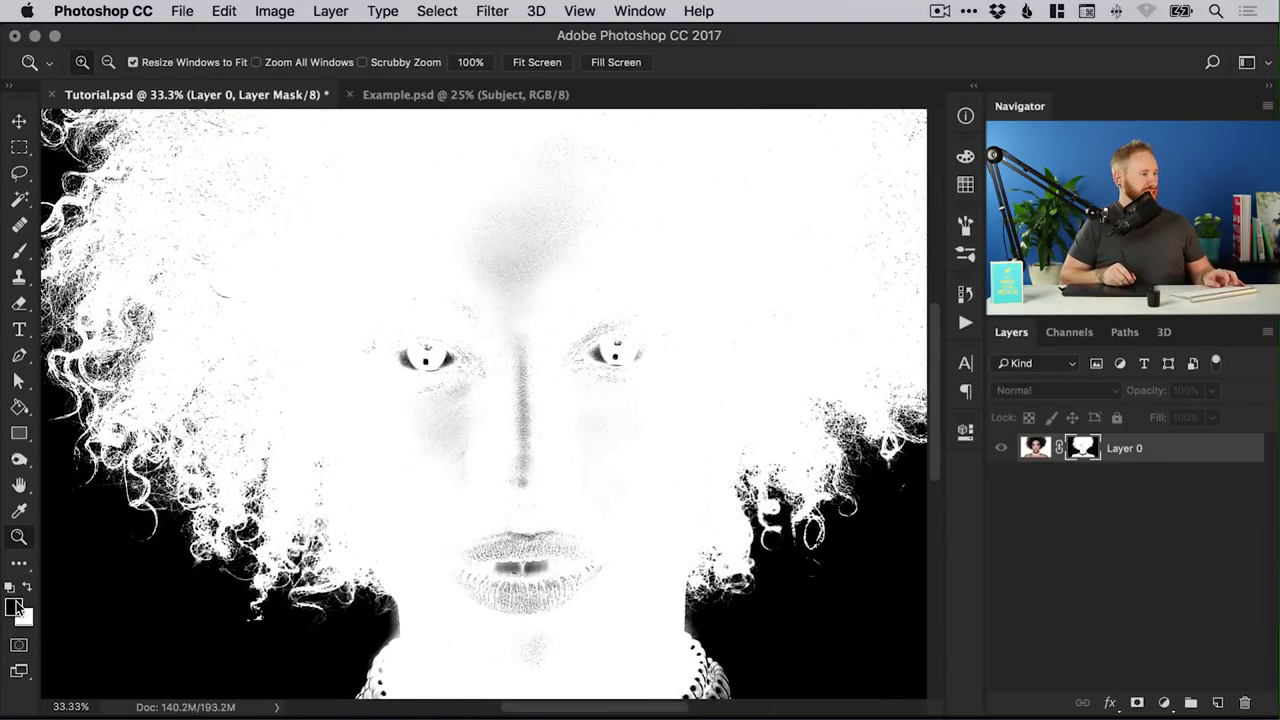
click(16, 607)
click(659, 308)
click(1117, 318)
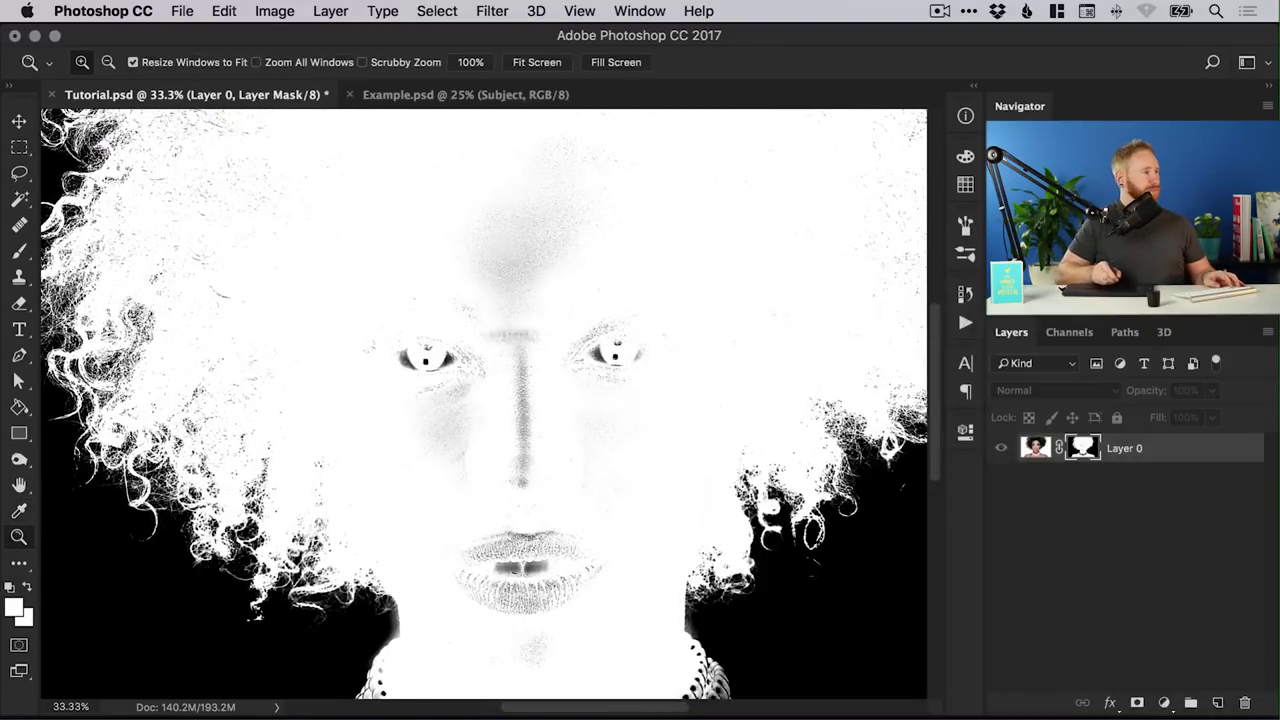
key(b)
click(100, 67)
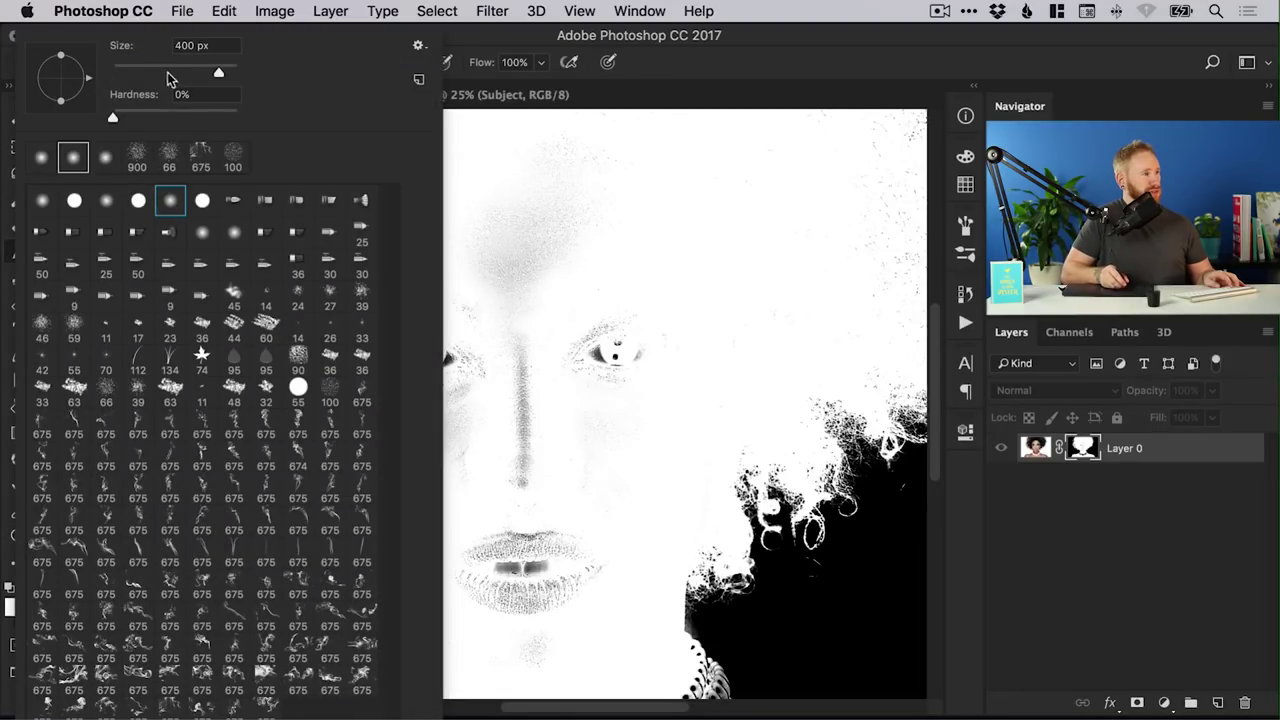
Step: Reduce the brush to 159 px and paint the forehead, eyes, cheek and lips white on the mask
drag(205, 72, 194, 69)
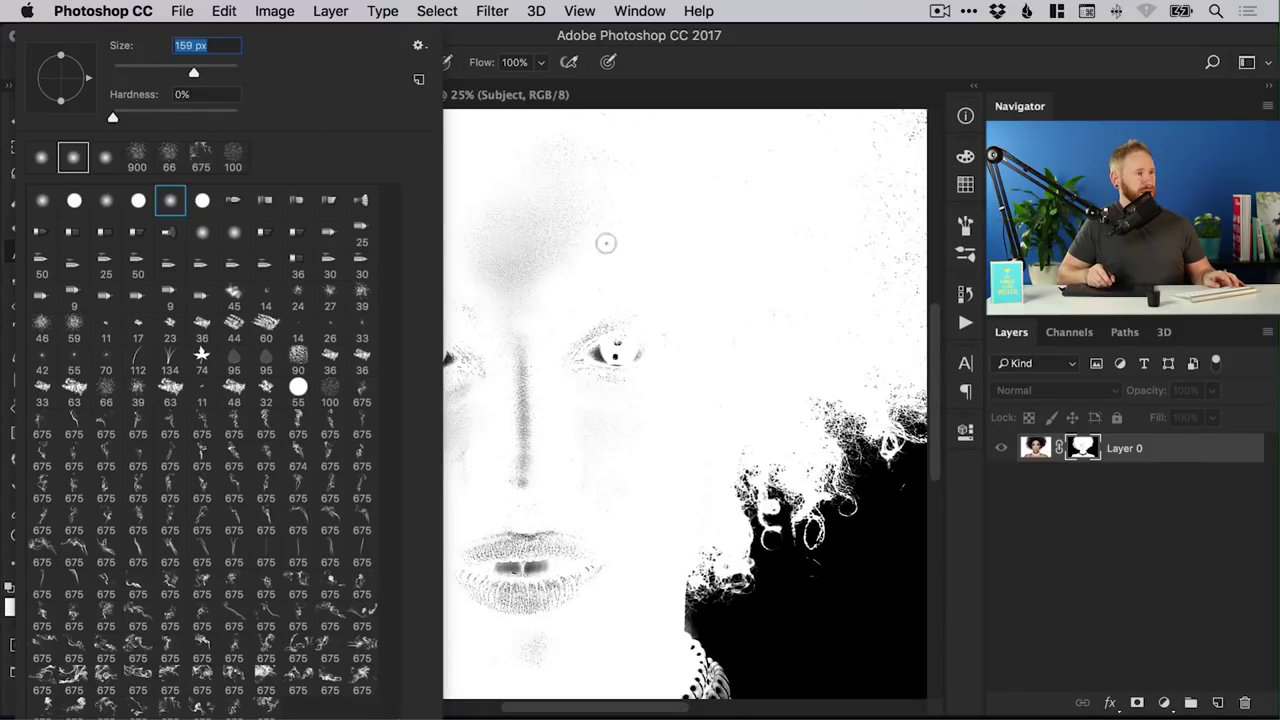
key(Return)
mouse_move(589, 203)
mouse_down()
mouse_move(490, 225)
mouse_move(572, 210)
mouse_up()
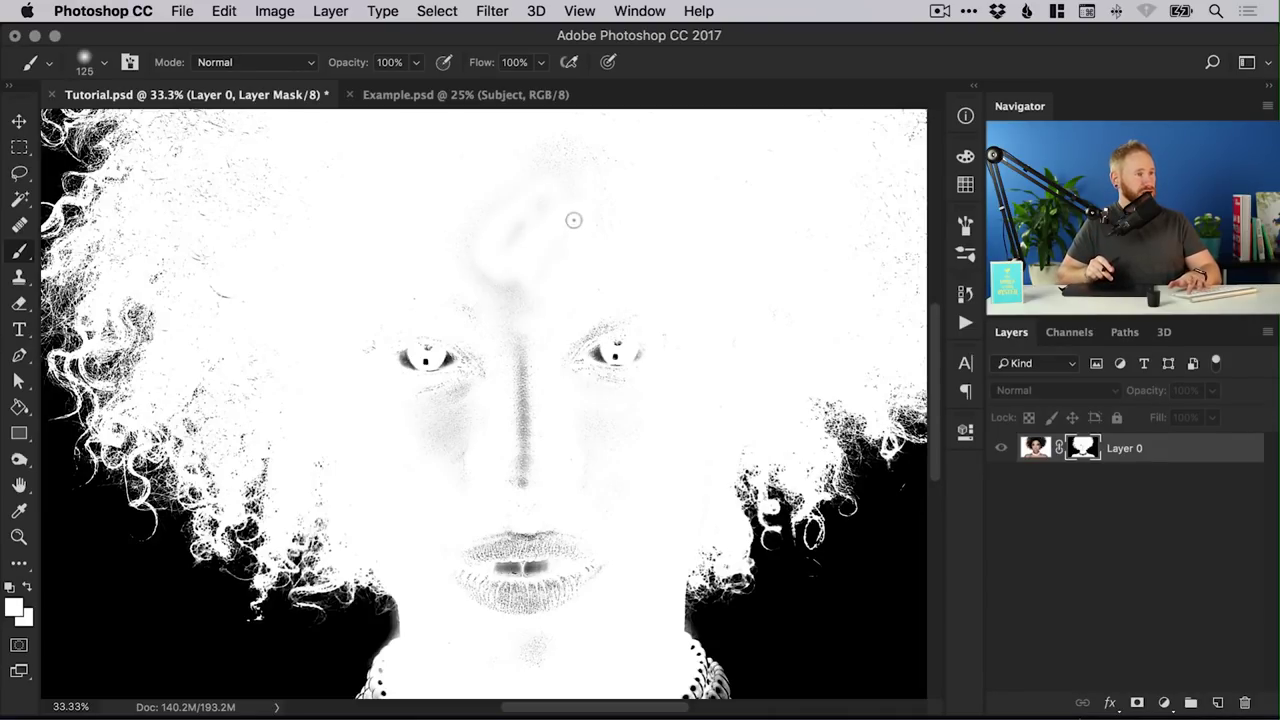
key(bracketright)
key(bracketright)
key(bracketright)
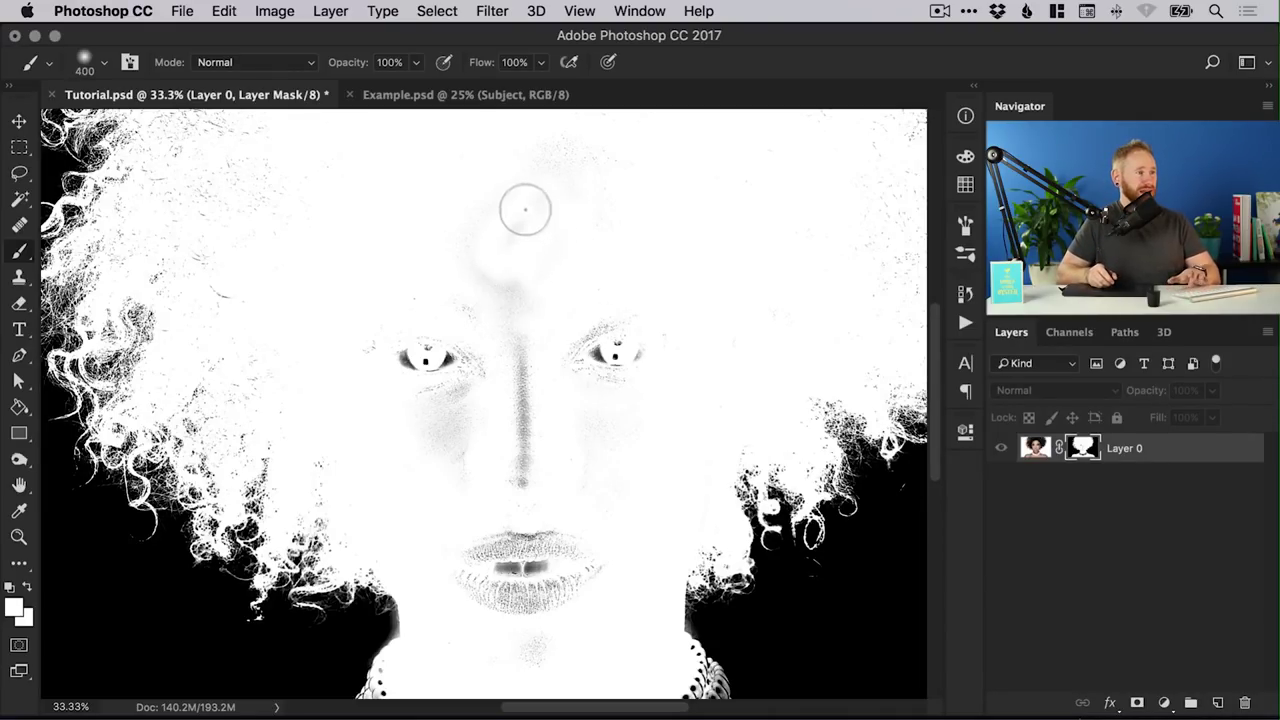
mouse_move(390, 360)
mouse_down()
mouse_move(436, 518)
mouse_move(508, 653)
mouse_move(498, 494)
mouse_move(577, 549)
mouse_move(541, 274)
mouse_move(586, 420)
mouse_up()
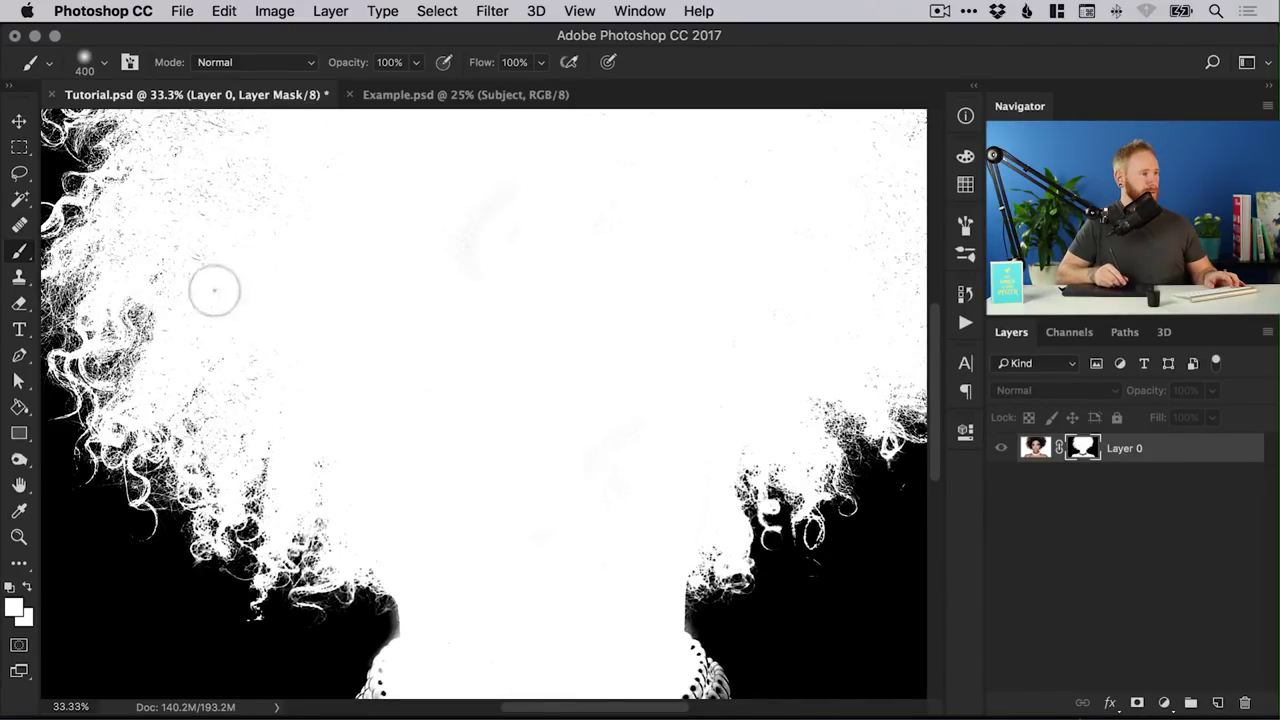
Step: Paint the left and front pearls of the necklace white on the mask
drag(551, 491, 481, 362)
mouse_move(405, 495)
mouse_down()
mouse_move(409, 514)
mouse_move(306, 591)
mouse_up()
drag(100, 650, 220, 605)
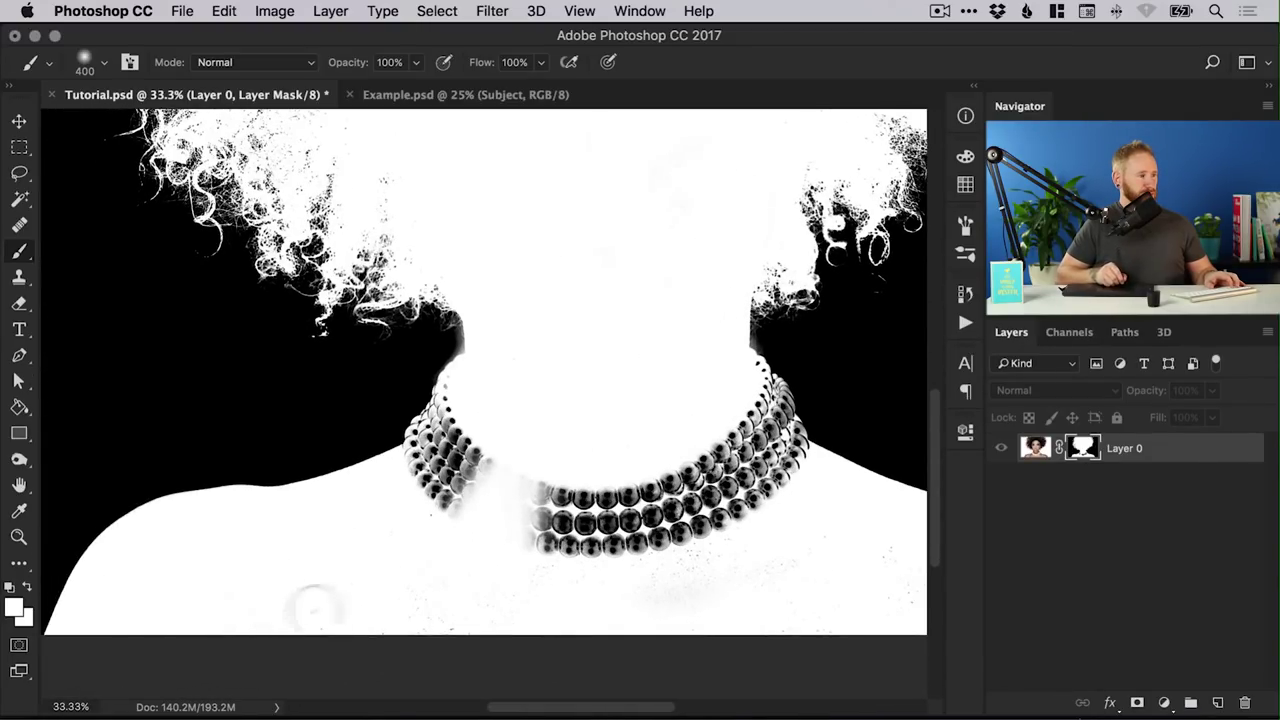
drag(455, 500, 446, 494)
mouse_move(520, 530)
mouse_down()
mouse_move(563, 543)
mouse_move(740, 480)
mouse_up()
Step: Zoom in on the right-side pearls and paint them white, shrinking the brush to 100
key(z)
click(420, 460)
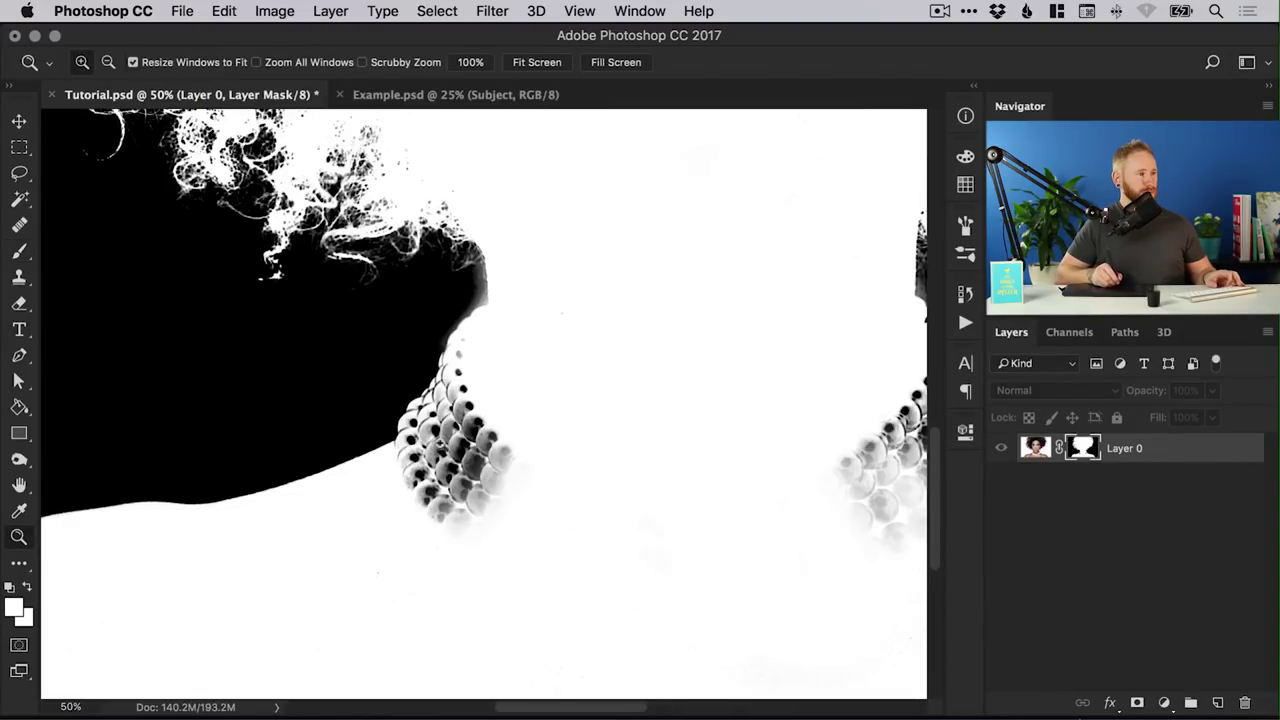
click(405, 434)
key(b)
mouse_move(543, 414)
mouse_down()
mouse_move(520, 489)
mouse_move(580, 417)
mouse_up()
key(bracketleft)
mouse_move(500, 440)
mouse_down()
mouse_move(451, 557)
mouse_move(460, 440)
mouse_move(480, 420)
mouse_move(466, 350)
mouse_move(418, 490)
mouse_move(460, 400)
mouse_move(494, 366)
mouse_up()
key(bracketleft)
key(bracketleft)
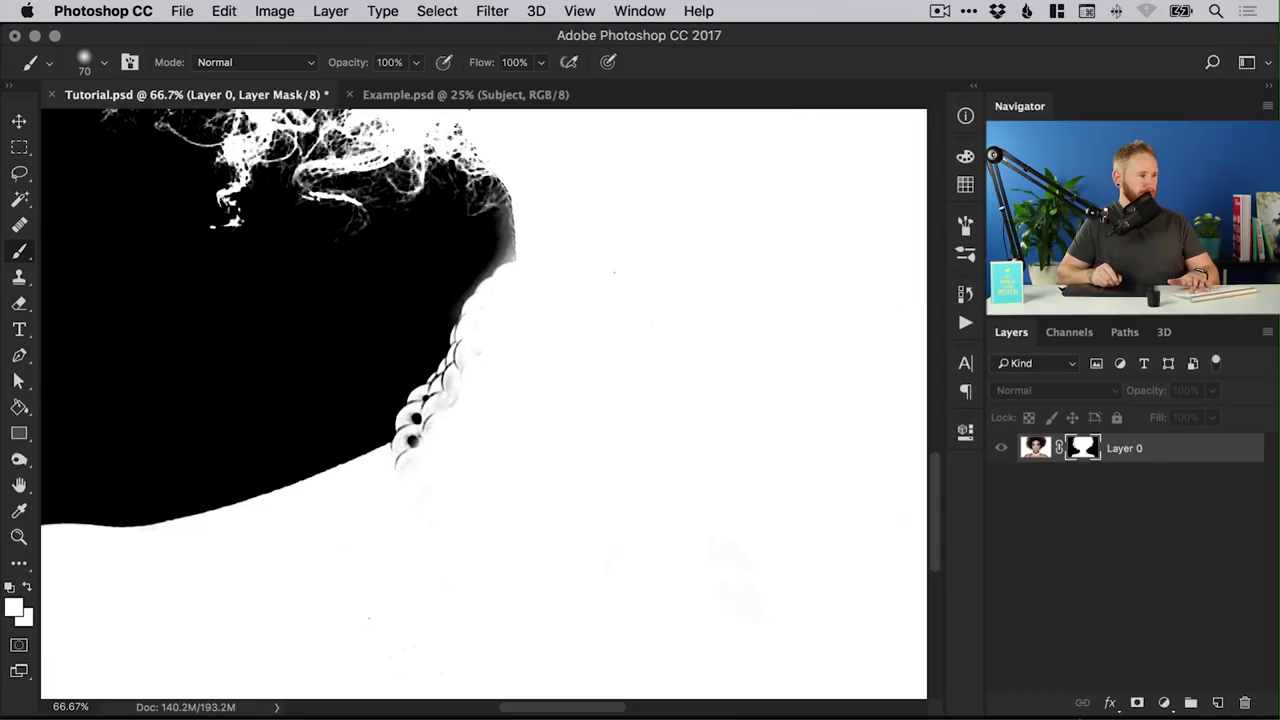
Step: At 200% zoom, paint the pearl outlines along the shoulder white with a 30 px brush
key(z)
click(437, 393)
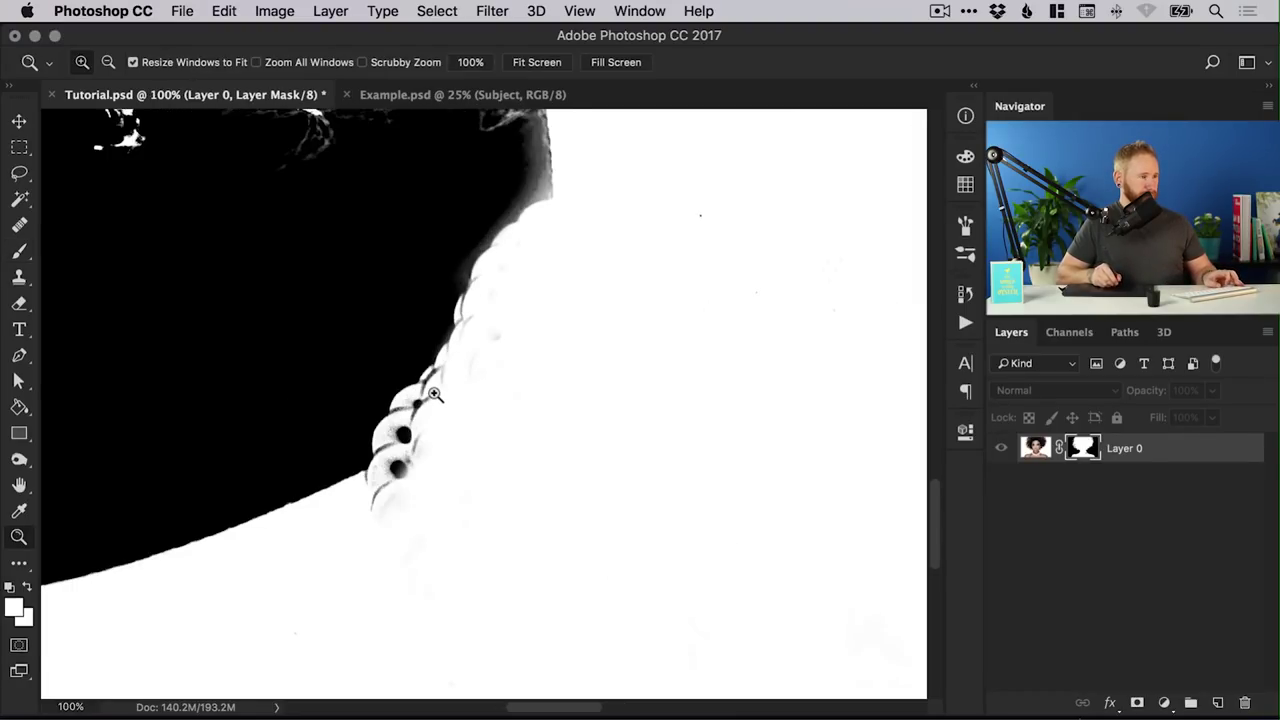
click(437, 393)
key(b)
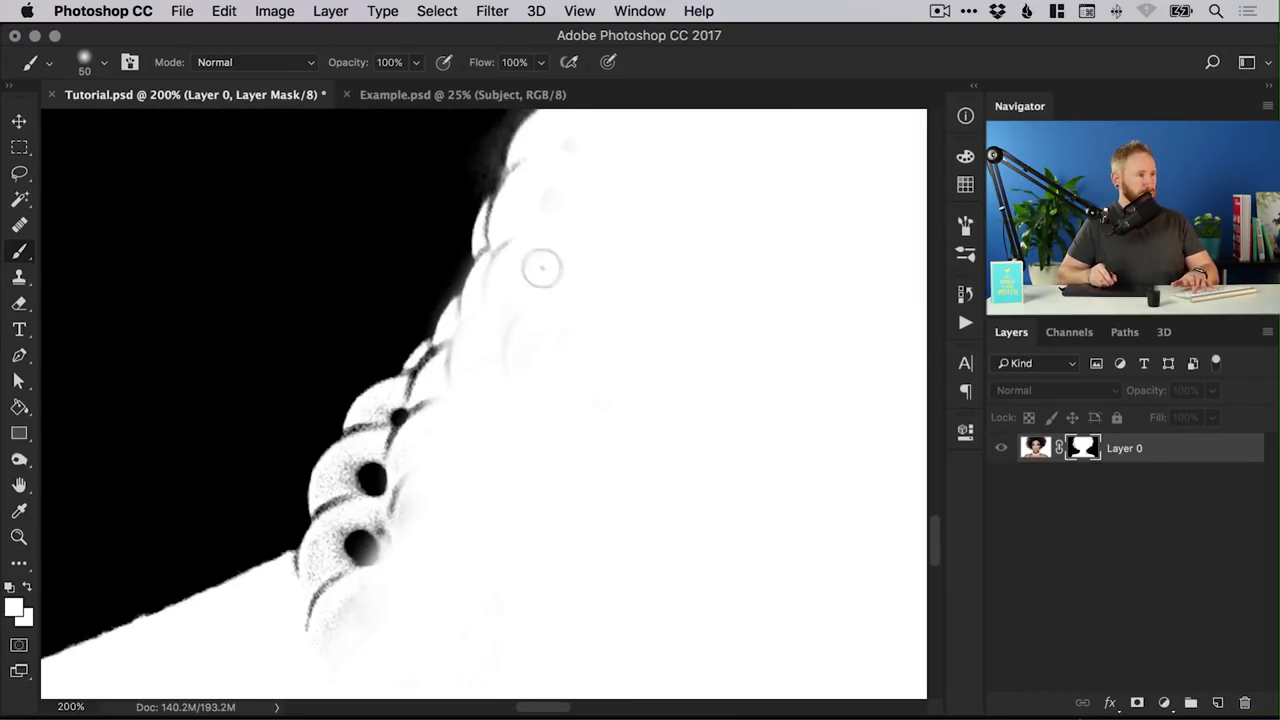
key(bracketleft)
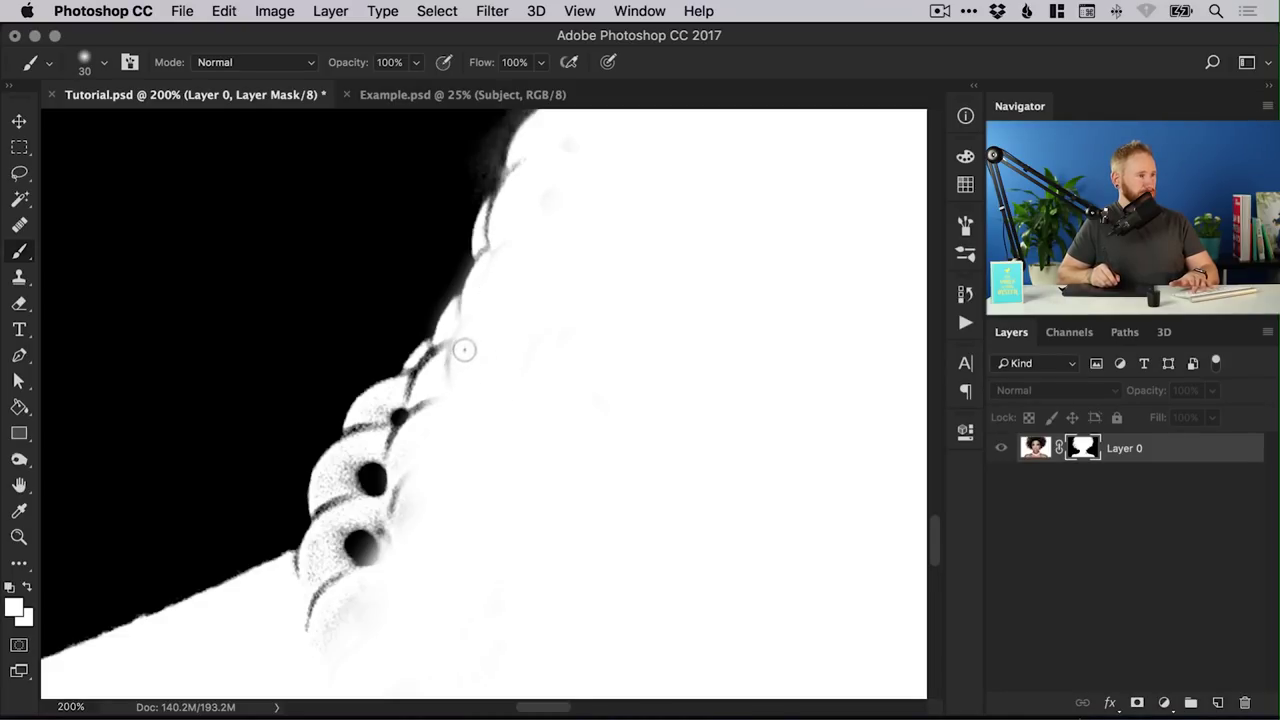
mouse_move(466, 349)
mouse_down()
mouse_move(430, 375)
mouse_move(433, 358)
mouse_move(414, 436)
mouse_move(360, 431)
mouse_move(371, 446)
mouse_move(349, 461)
mouse_move(337, 421)
mouse_move(340, 511)
mouse_move(326, 507)
mouse_move(321, 619)
mouse_move(306, 653)
mouse_move(328, 495)
mouse_move(357, 606)
mouse_move(373, 554)
mouse_up()
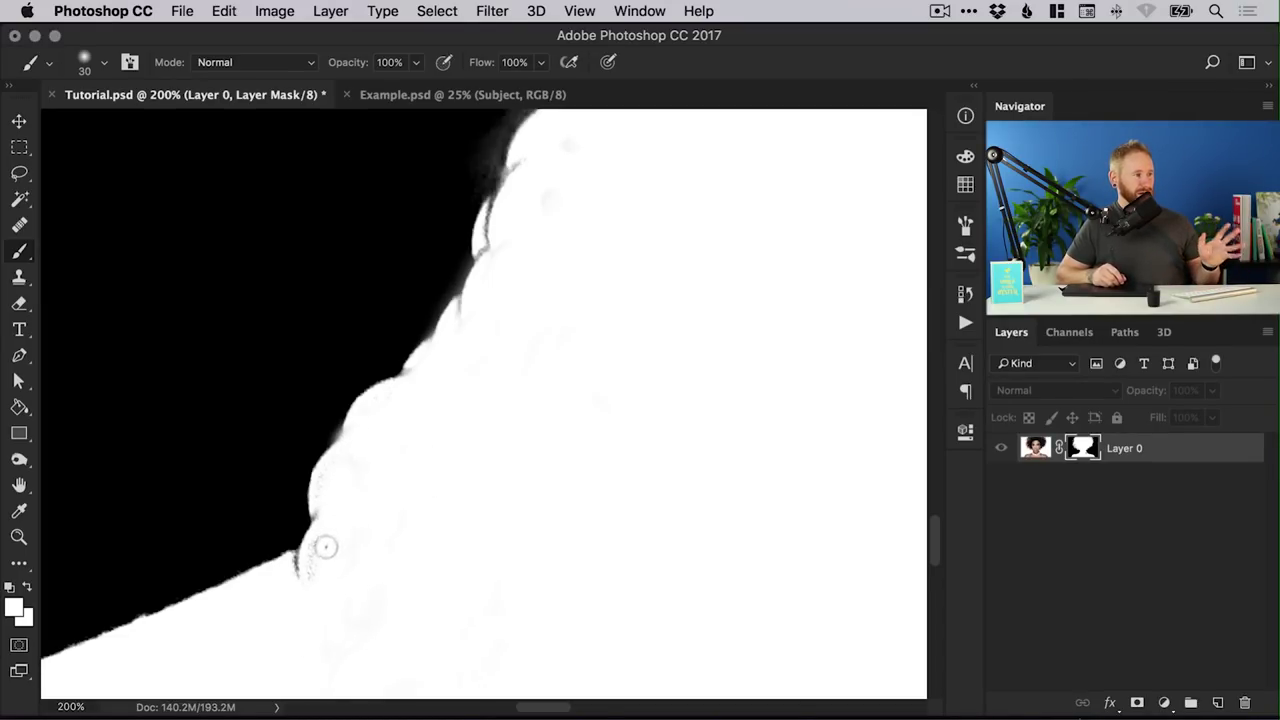
Step: Zoom in on the right-side pearls and paint the faded lower beads white with a 175 px brush
key(ctrl+minus)
key(ctrl+minus)
key(ctrl+minus)
key(ctrl+minus)
key(ctrl+minus)
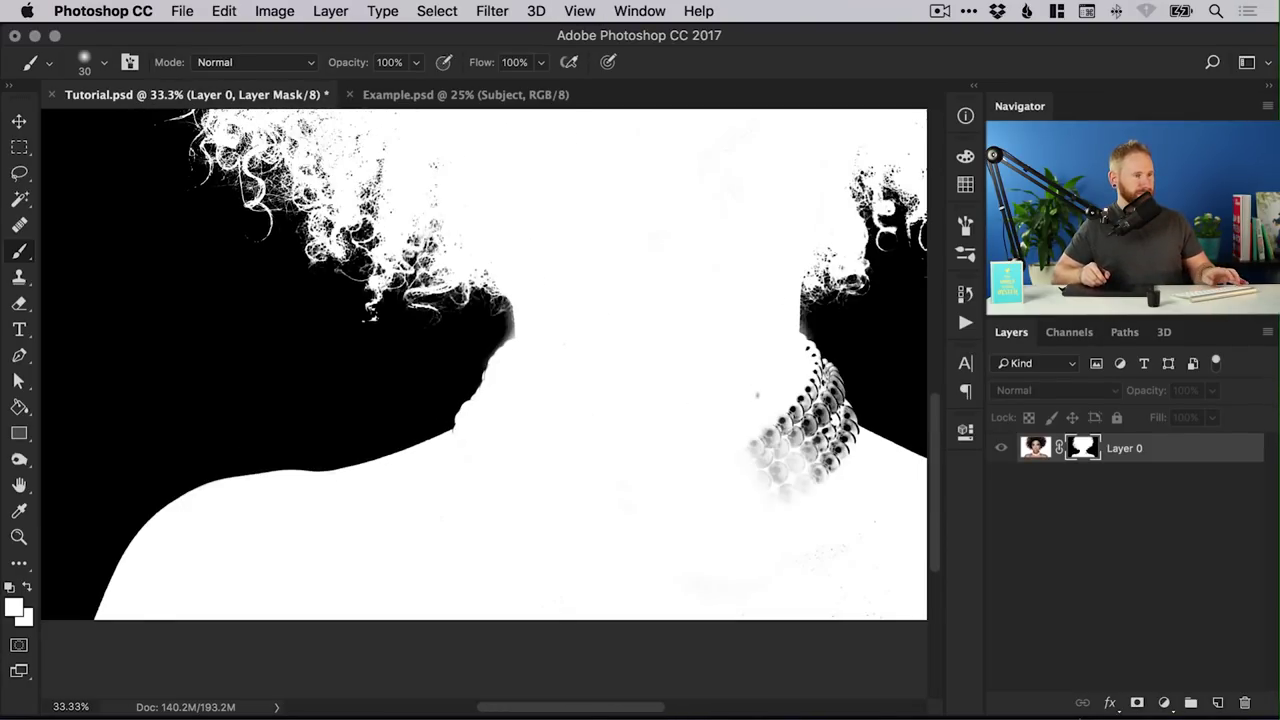
key(z)
click(815, 430)
click(815, 430)
scroll(815, 430, right, 5)
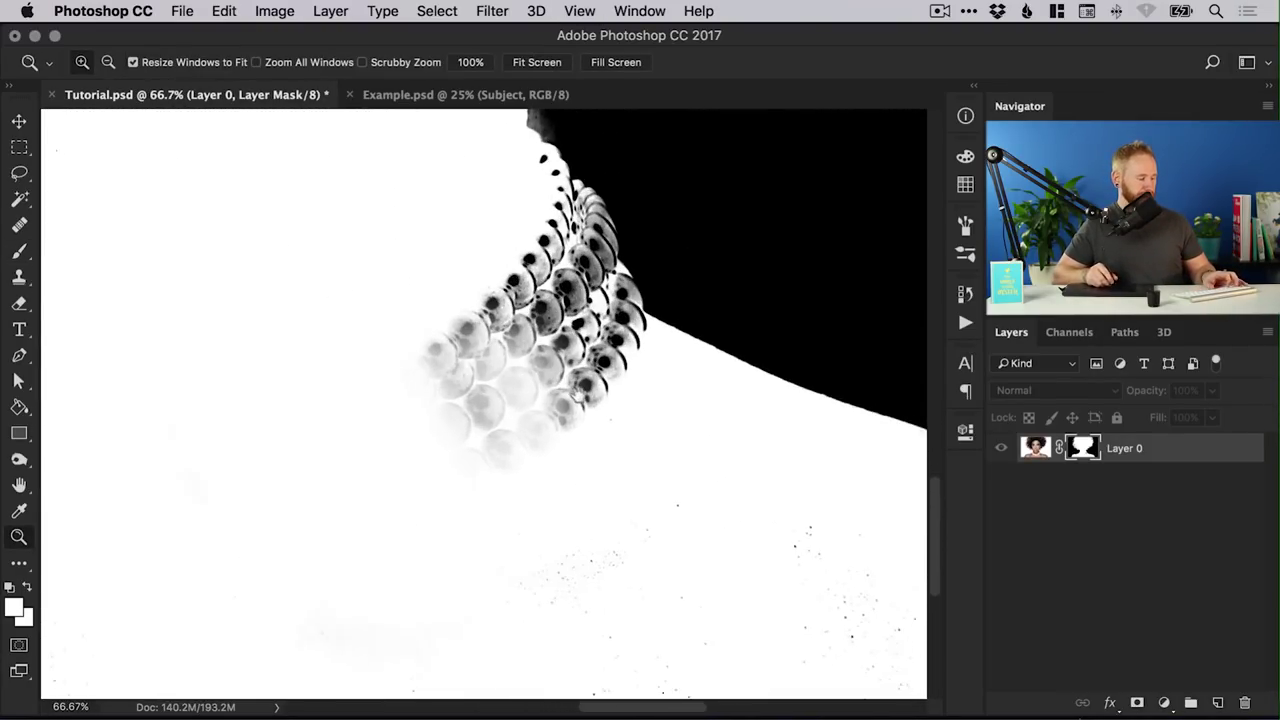
key(b)
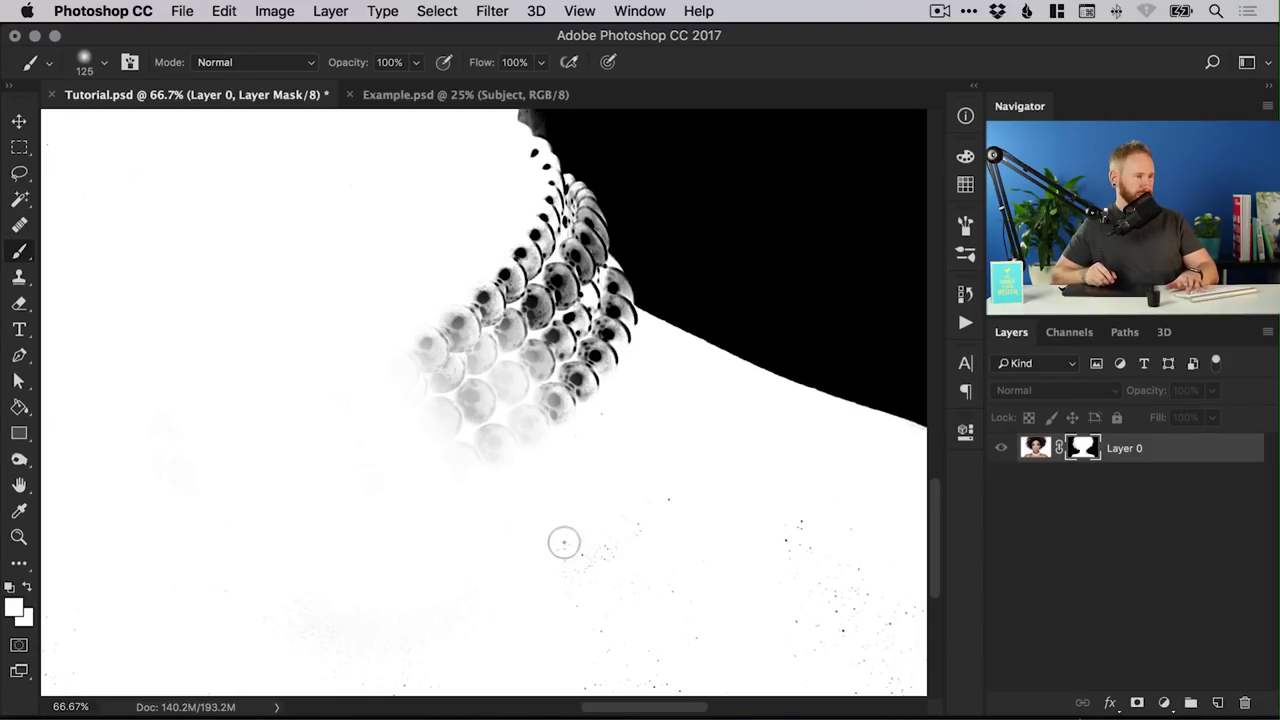
key(bracketright)
key(bracketright)
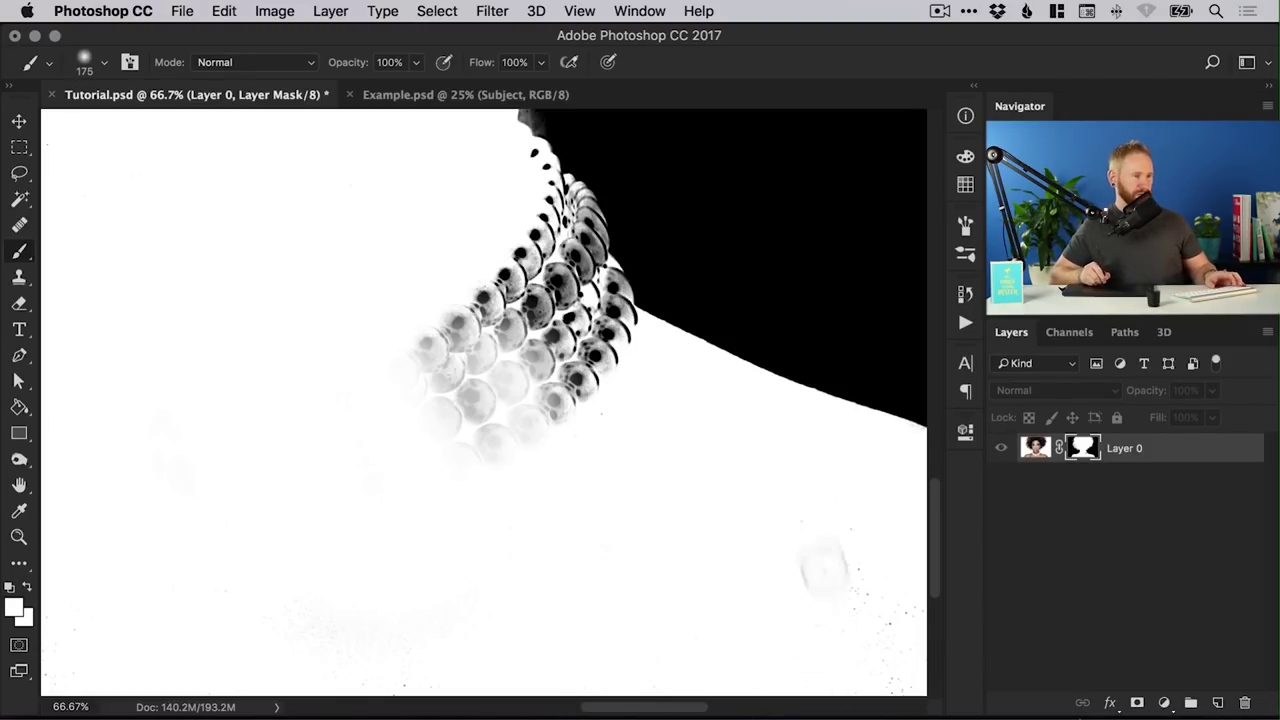
scroll(650, 610, right, 5)
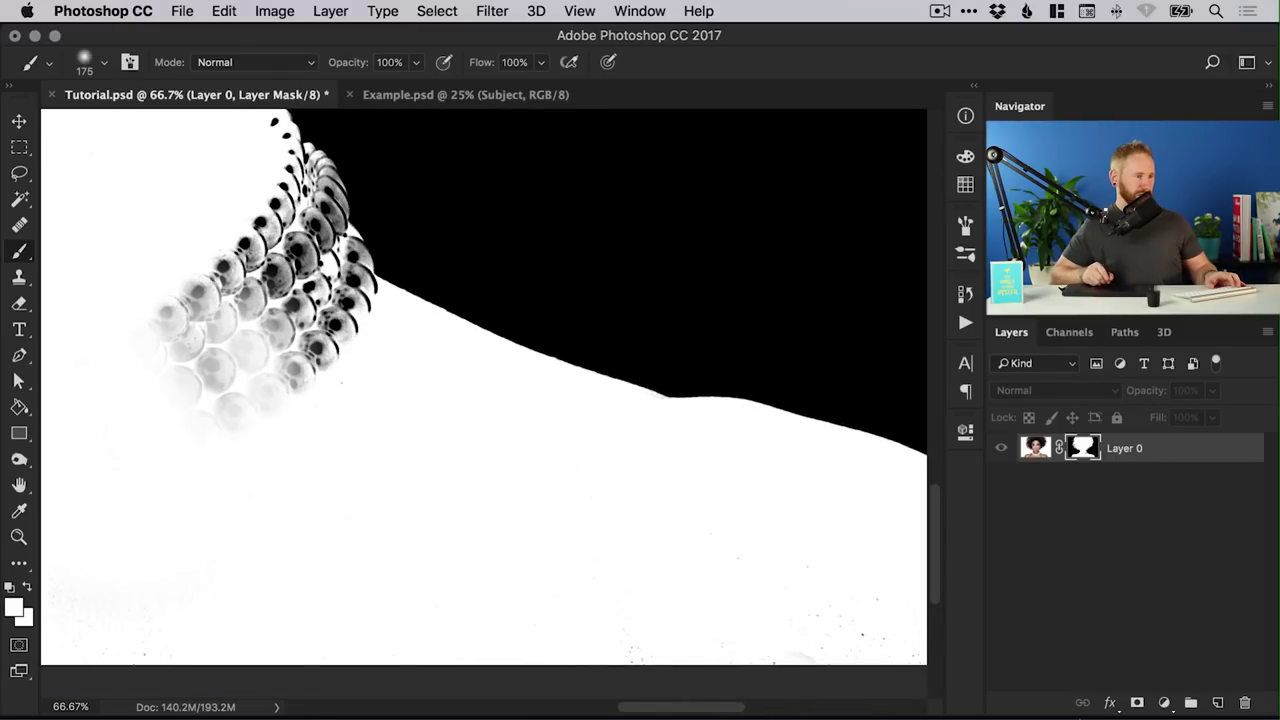
scroll(650, 580, right, 4)
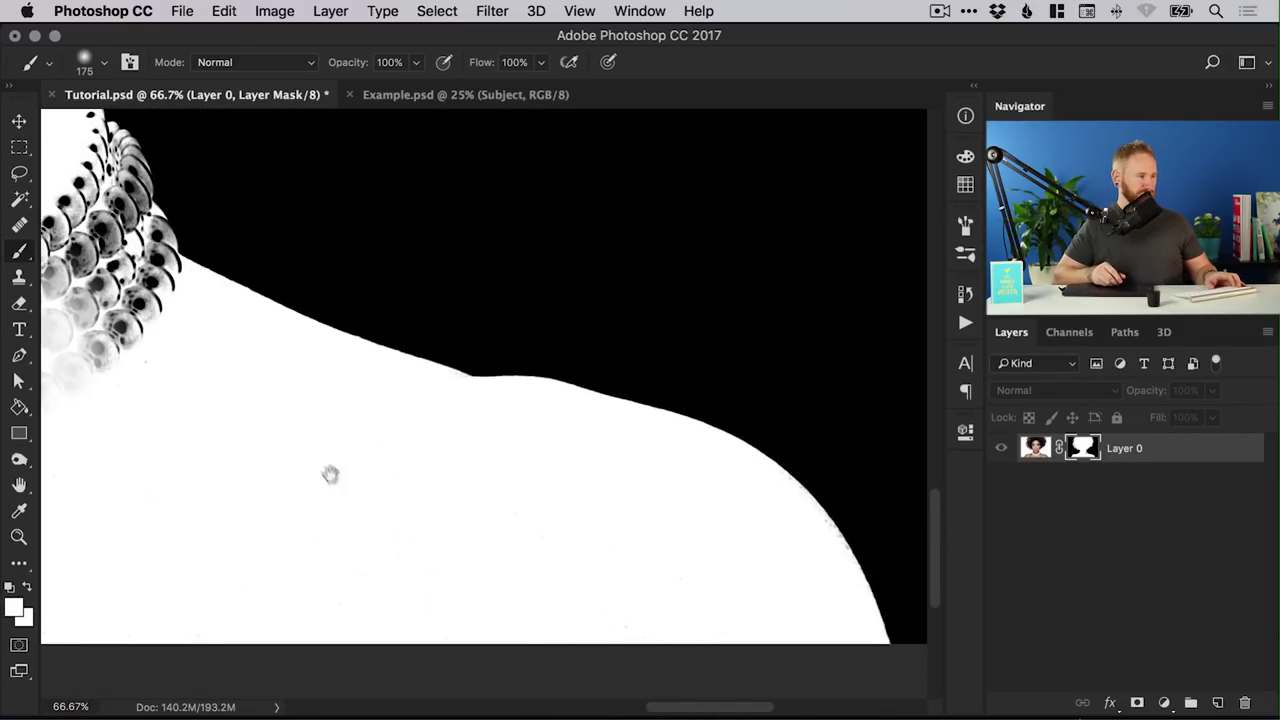
scroll(331, 471, left, 6)
scroll(331, 471, up, 3)
mouse_move(340, 620)
mouse_down()
mouse_move(311, 362)
mouse_move(328, 359)
mouse_move(316, 420)
mouse_move(445, 505)
mouse_up()
mouse_move(440, 460)
mouse_down()
mouse_move(343, 314)
mouse_move(378, 420)
mouse_move(405, 300)
mouse_move(425, 370)
mouse_up()
Step: Shrink the brush to 125 and paint the remaining faded and dark edge beads white
click(410, 302)
key(bracketleft)
key(bracketleft)
key(bracketleft)
key(bracketleft)
key(bracketleft)
key(bracketleft)
key(bracketleft)
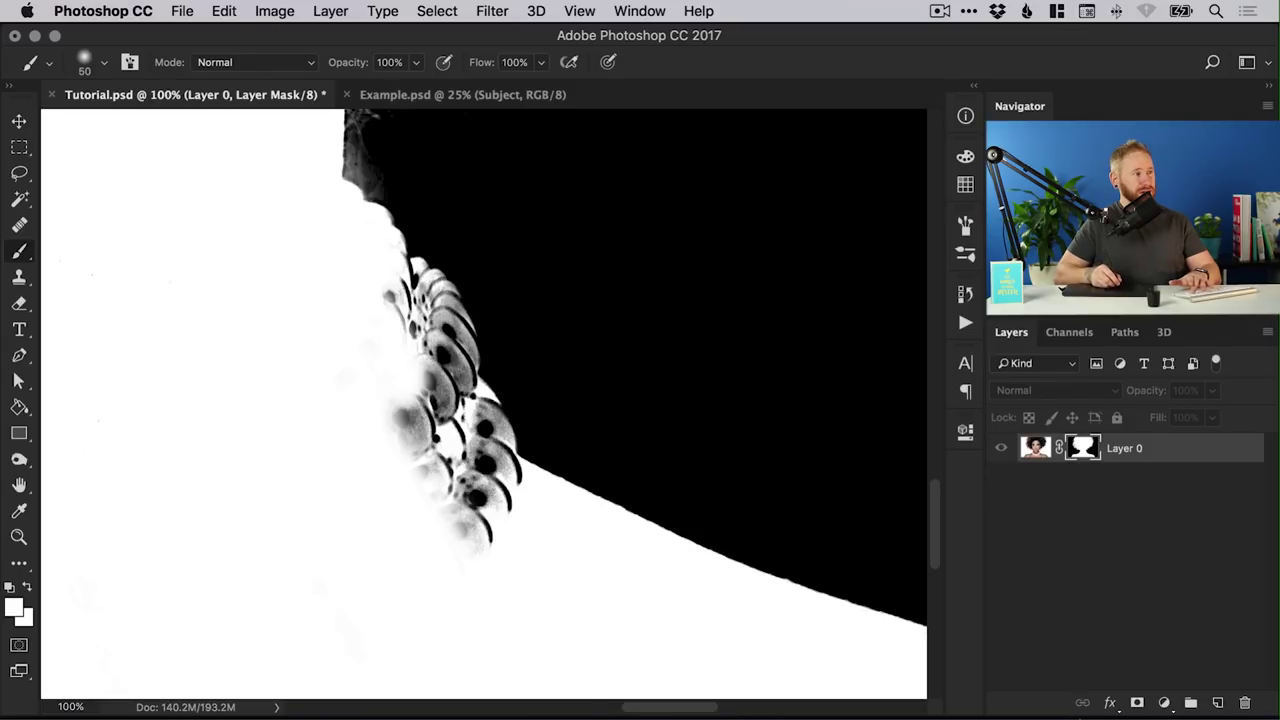
mouse_move(395, 285)
mouse_down()
mouse_move(420, 390)
mouse_move(405, 450)
mouse_move(482, 553)
mouse_move(432, 440)
mouse_move(478, 492)
mouse_move(515, 476)
mouse_up()
mouse_move(425, 280)
mouse_down()
mouse_move(452, 382)
mouse_move(412, 425)
mouse_up()
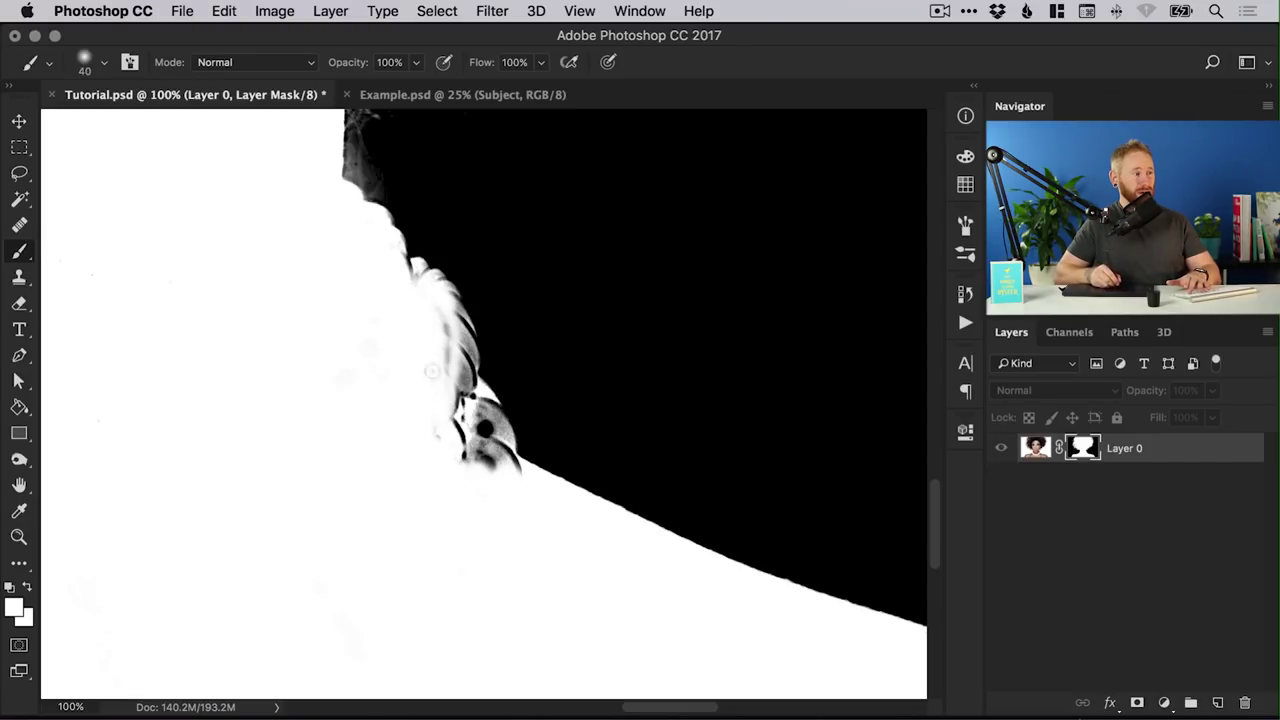
drag(466, 300, 460, 400)
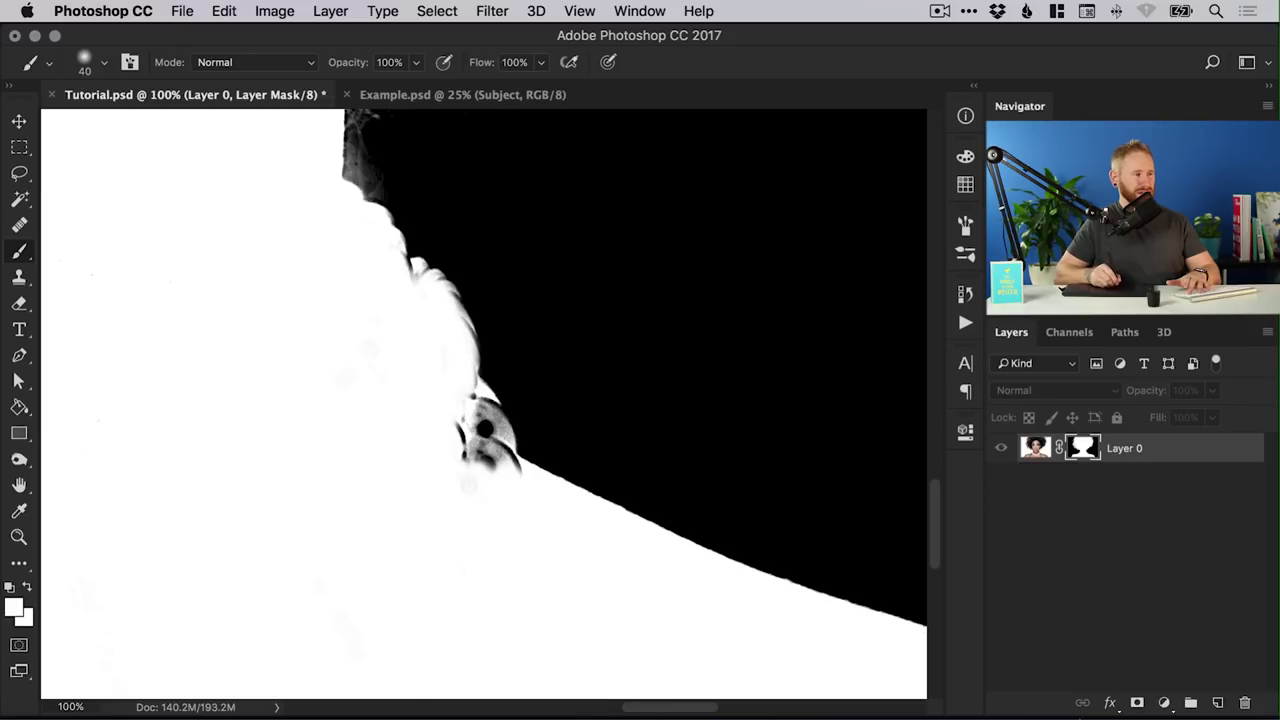
mouse_move(466, 450)
mouse_down()
mouse_move(486, 415)
mouse_move(476, 402)
mouse_move(513, 468)
mouse_up()
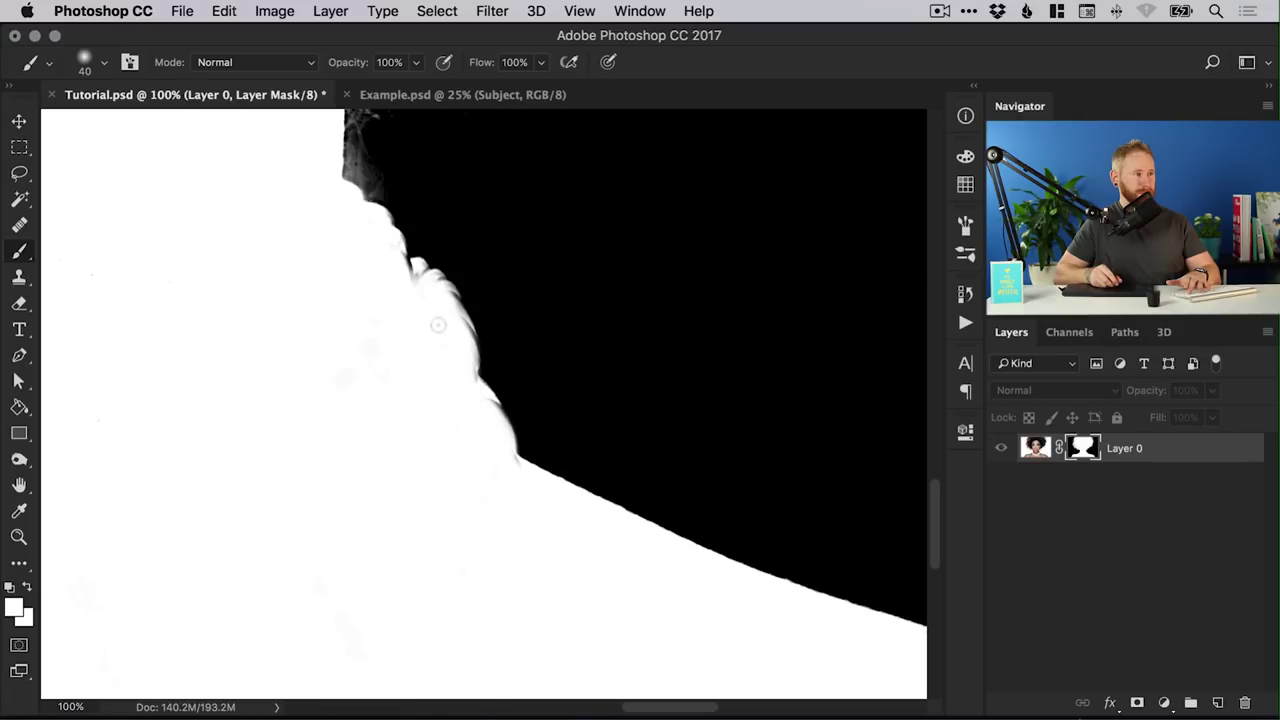
key(super+0)
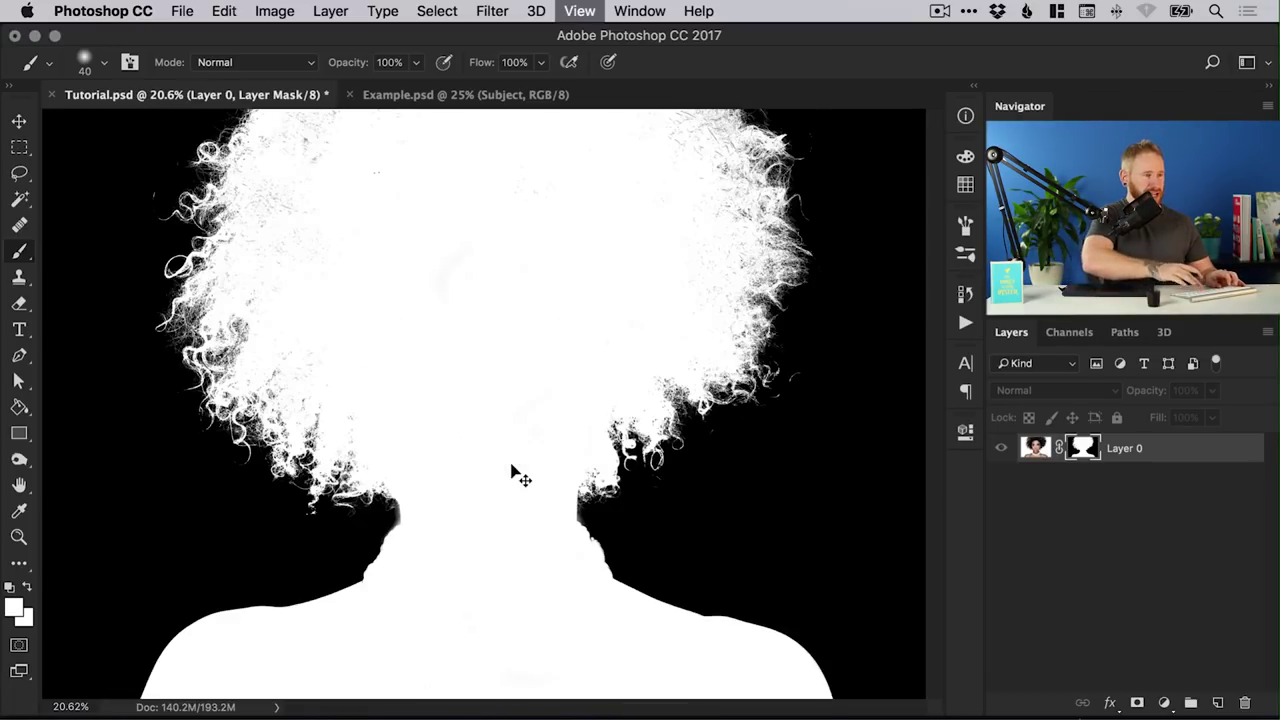
key(v)
key(b)
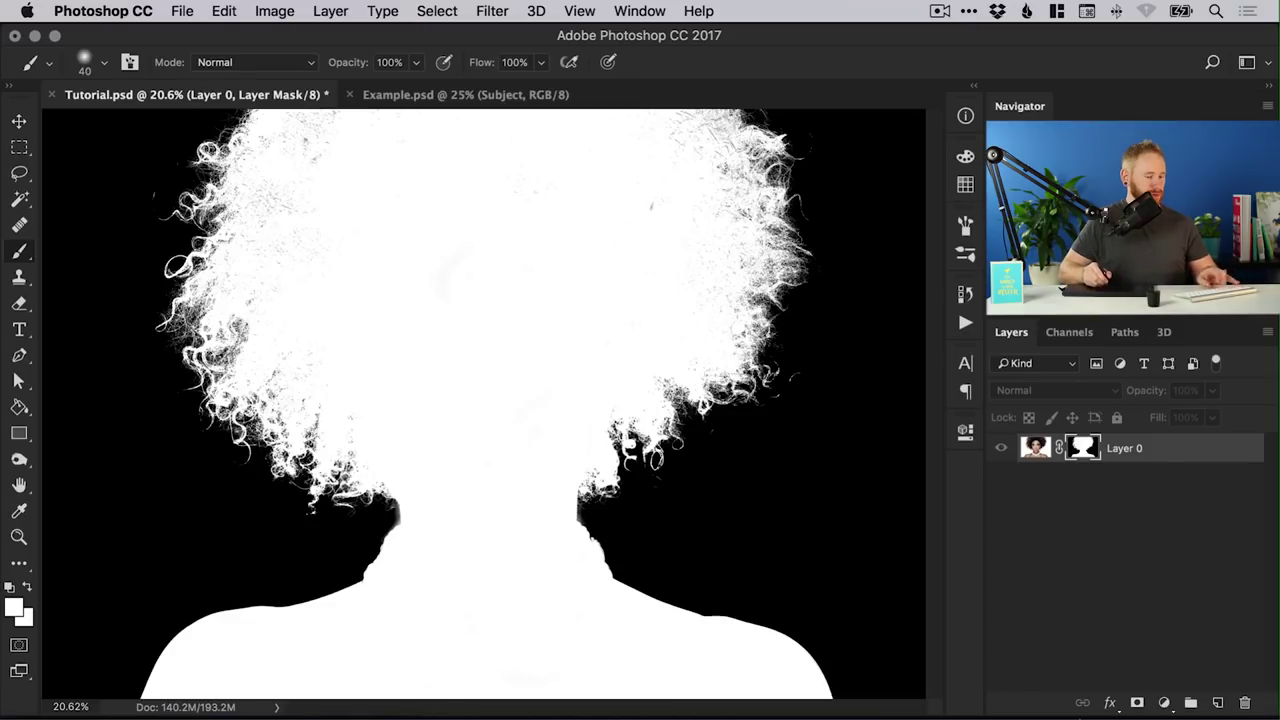
key(bracketright)
key(bracketright)
key(bracketright)
key(bracketright)
key(bracketright)
key(bracketright)
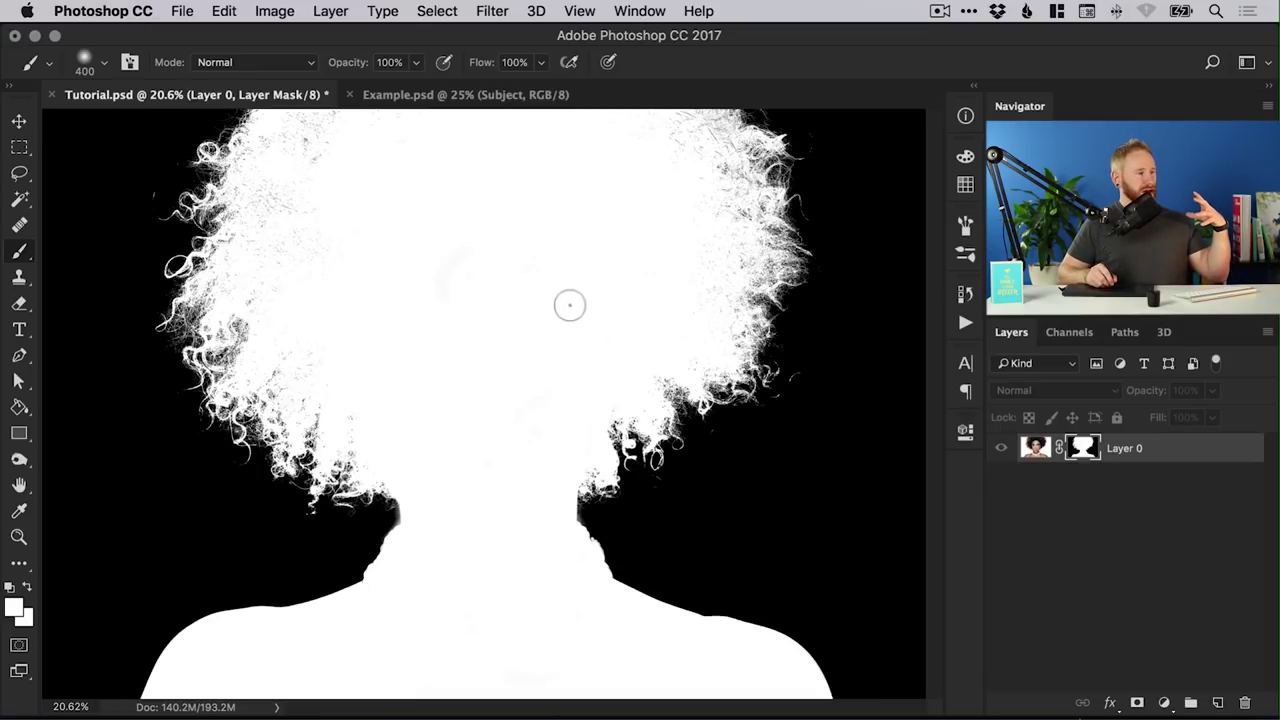
key(v)
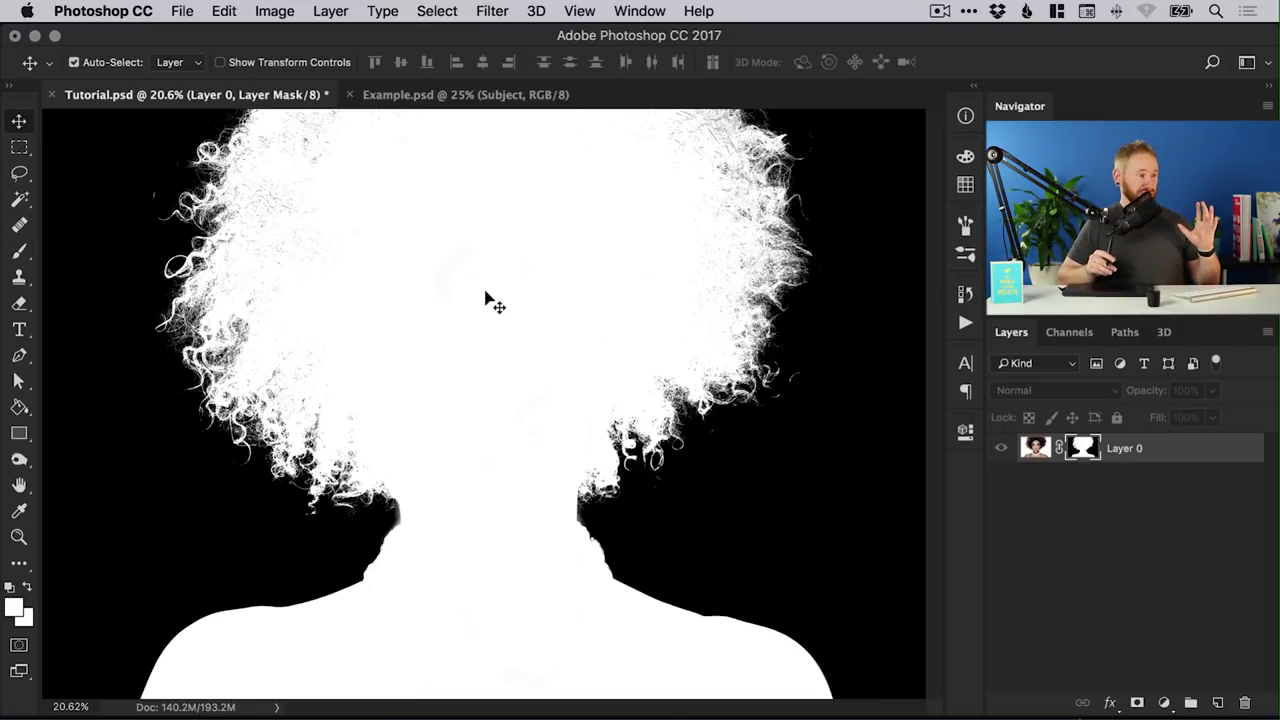
Step: Add a peach #edc2b0 Color Fill layer, move it beneath Layer 0 and lock its position
alt+click(1082, 450)
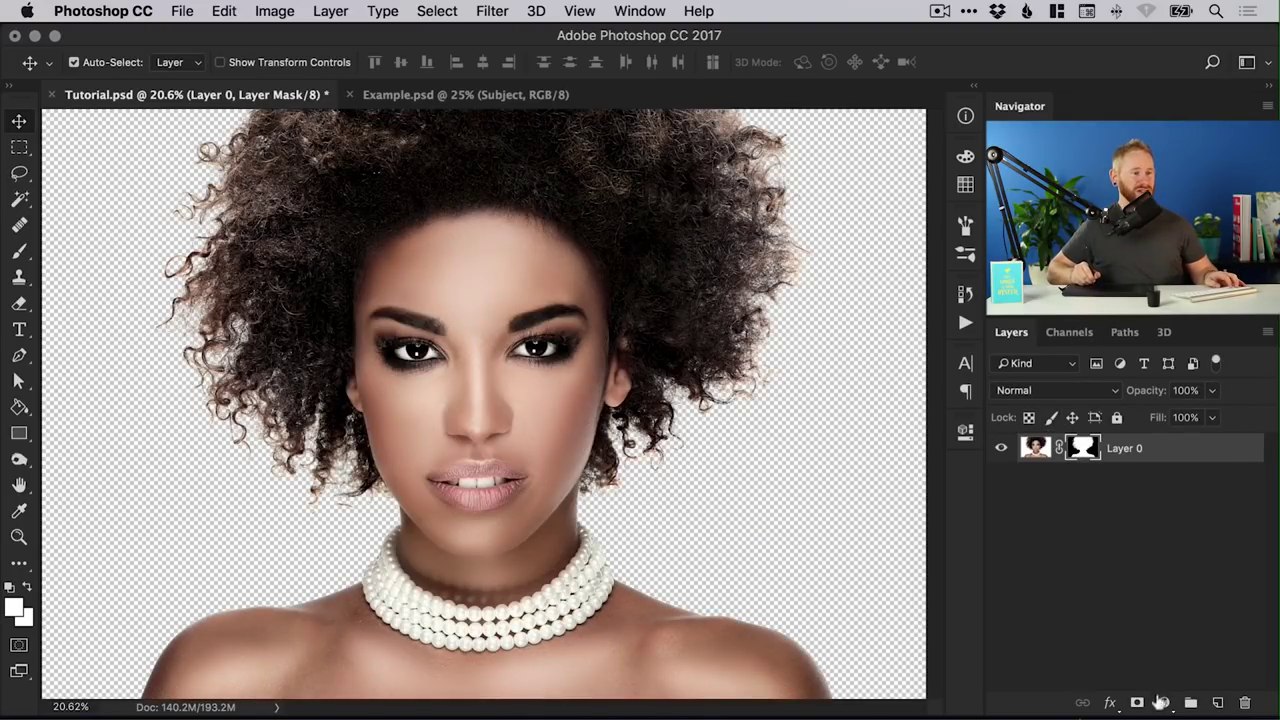
click(1164, 703)
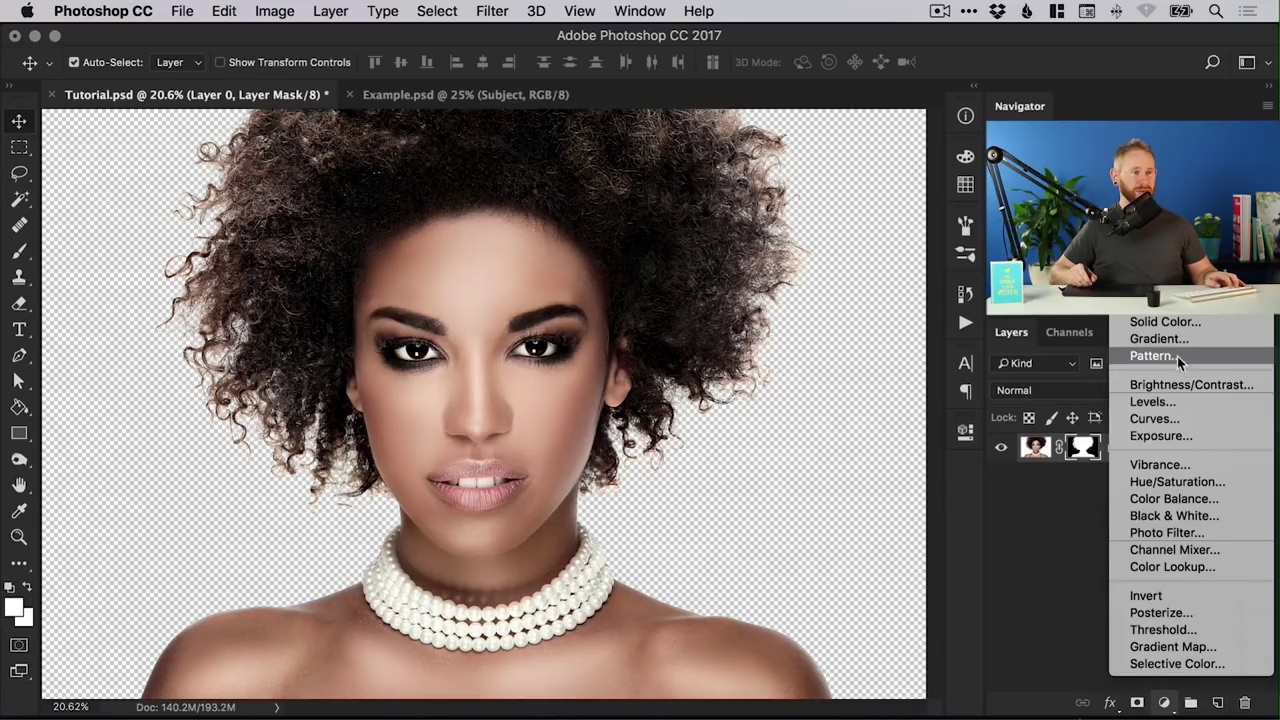
click(1165, 322)
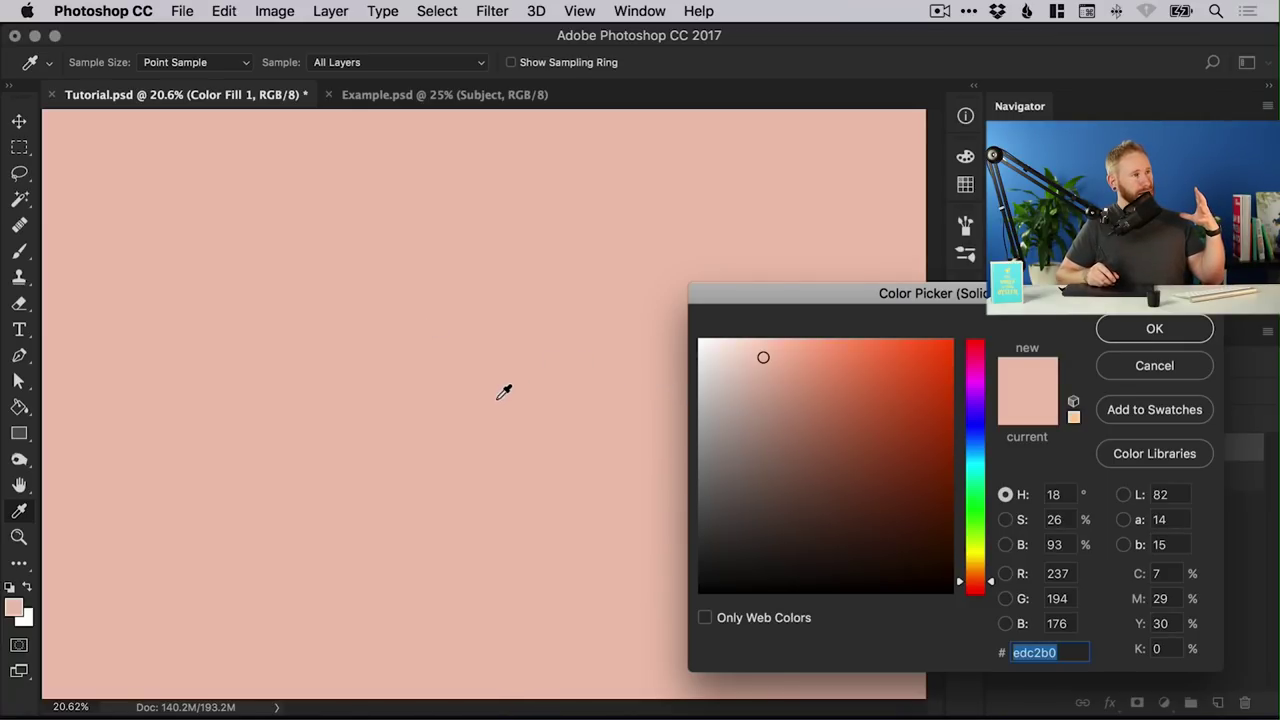
click(1146, 330)
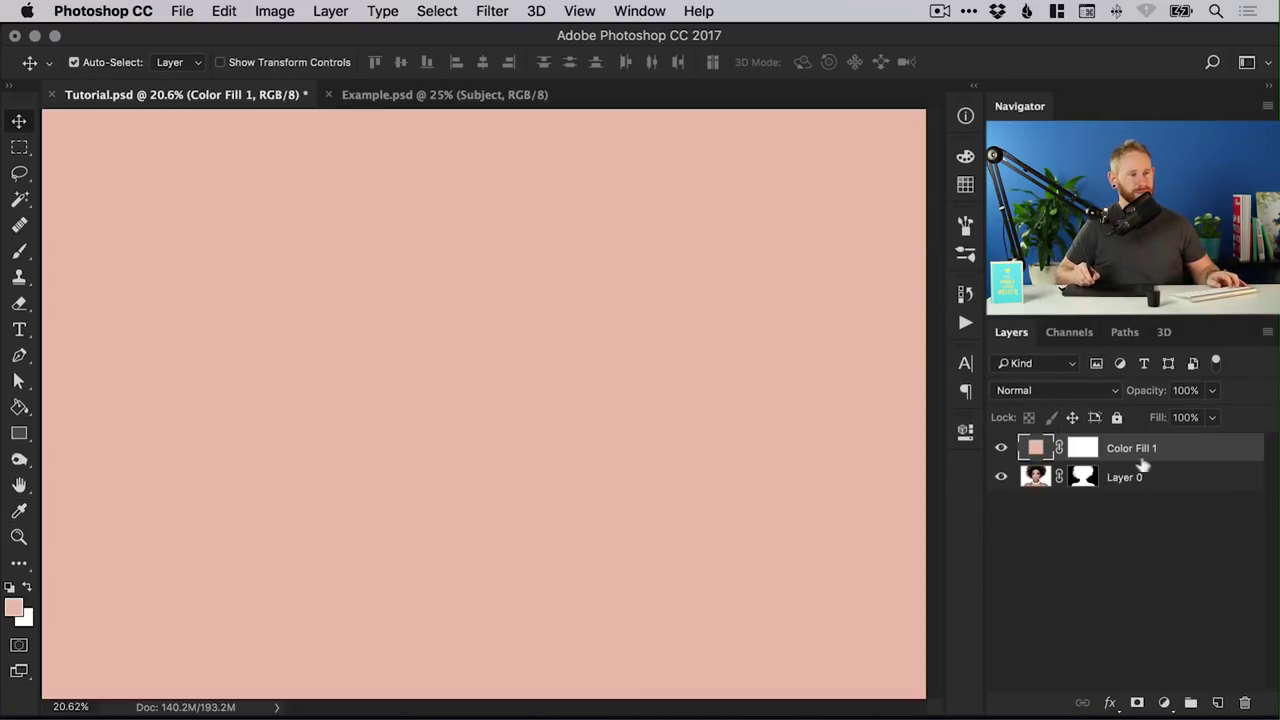
drag(1119, 452, 1126, 497)
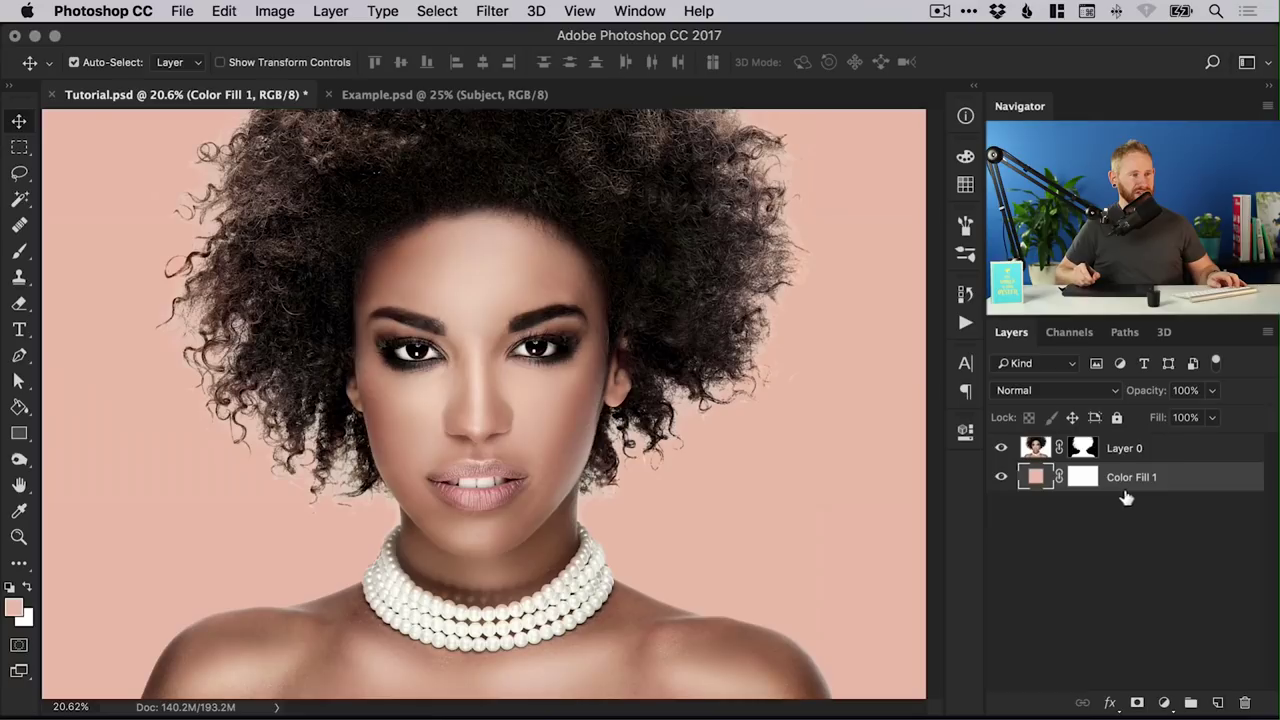
click(1072, 418)
Step: Zoom in on the curly hair edges to inspect them, then fit the portrait on screen
key(z)
click(240, 365)
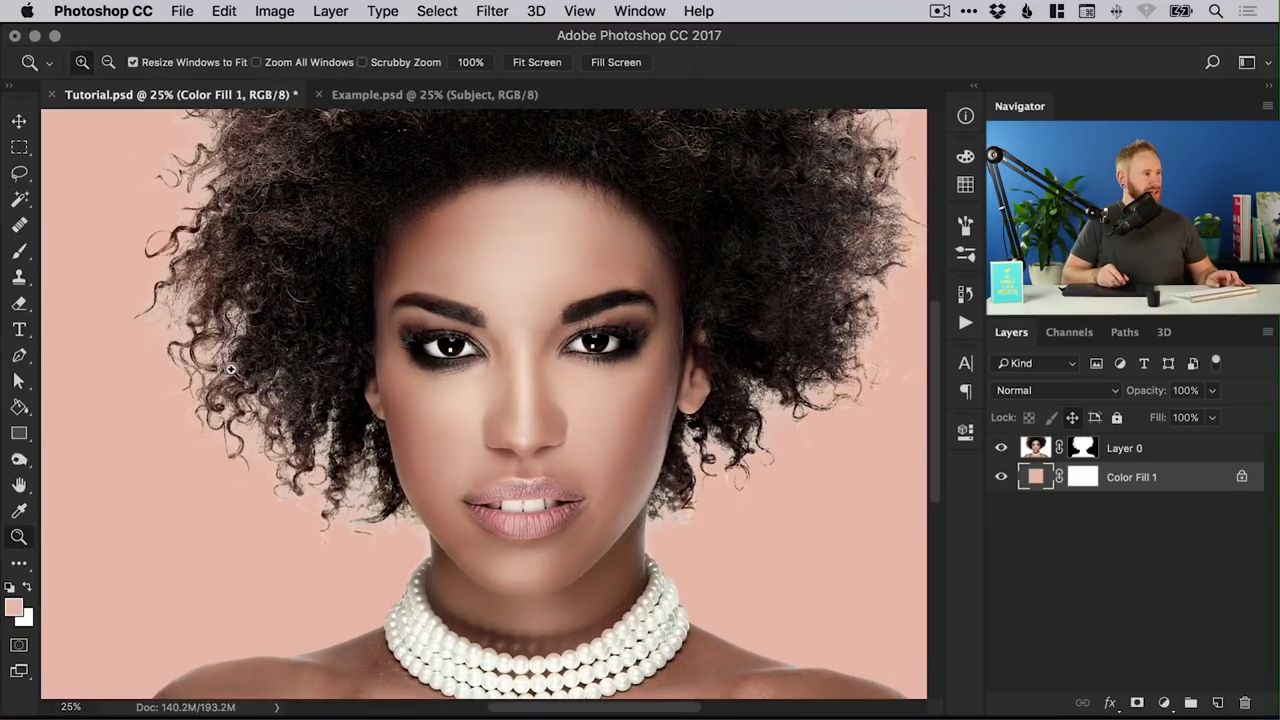
click(240, 365)
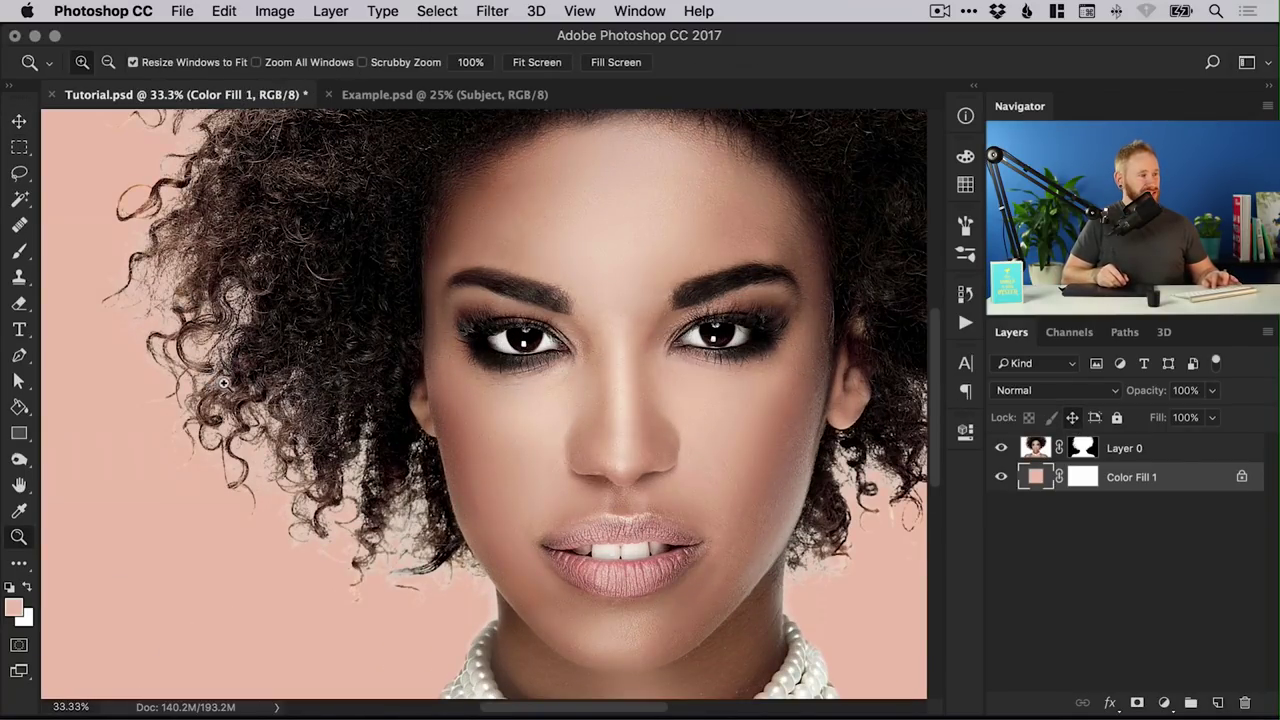
click(225, 383)
key(v)
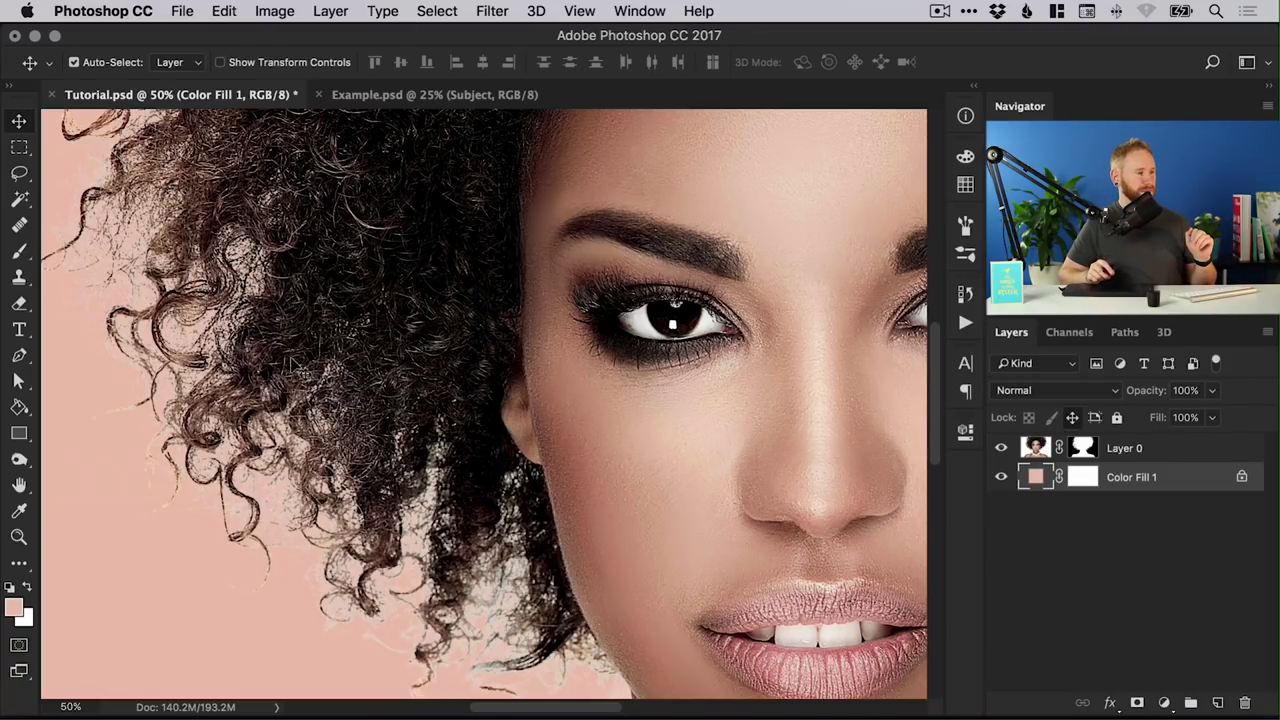
key(super+0)
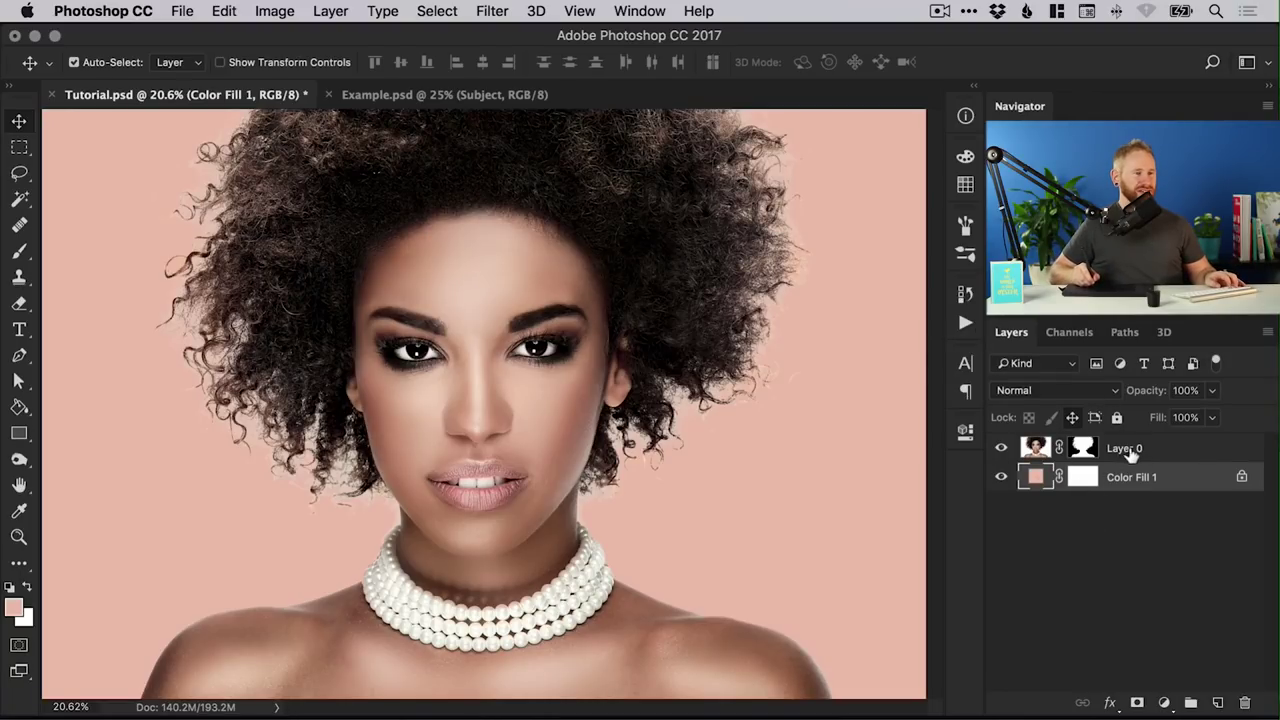
Step: Rename Layer 0 to 'Subject'
click(1131, 453)
double_click(1124, 448)
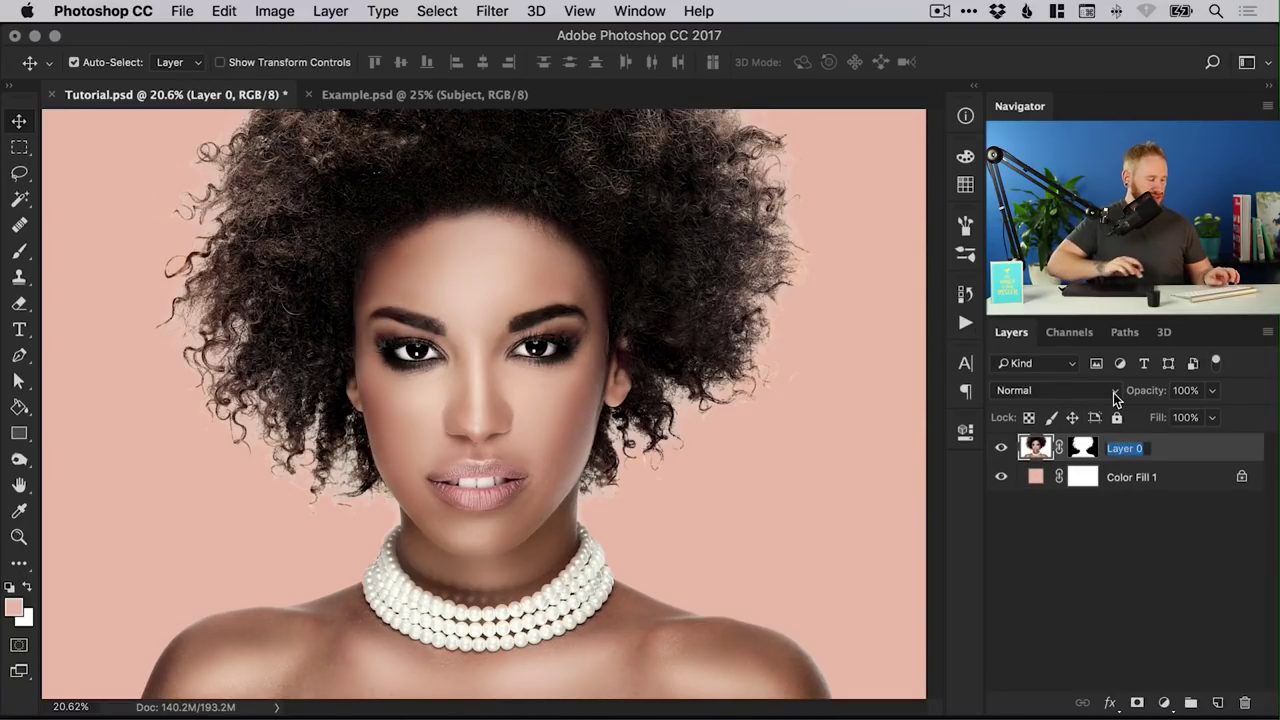
text(Subject)
key(Return)
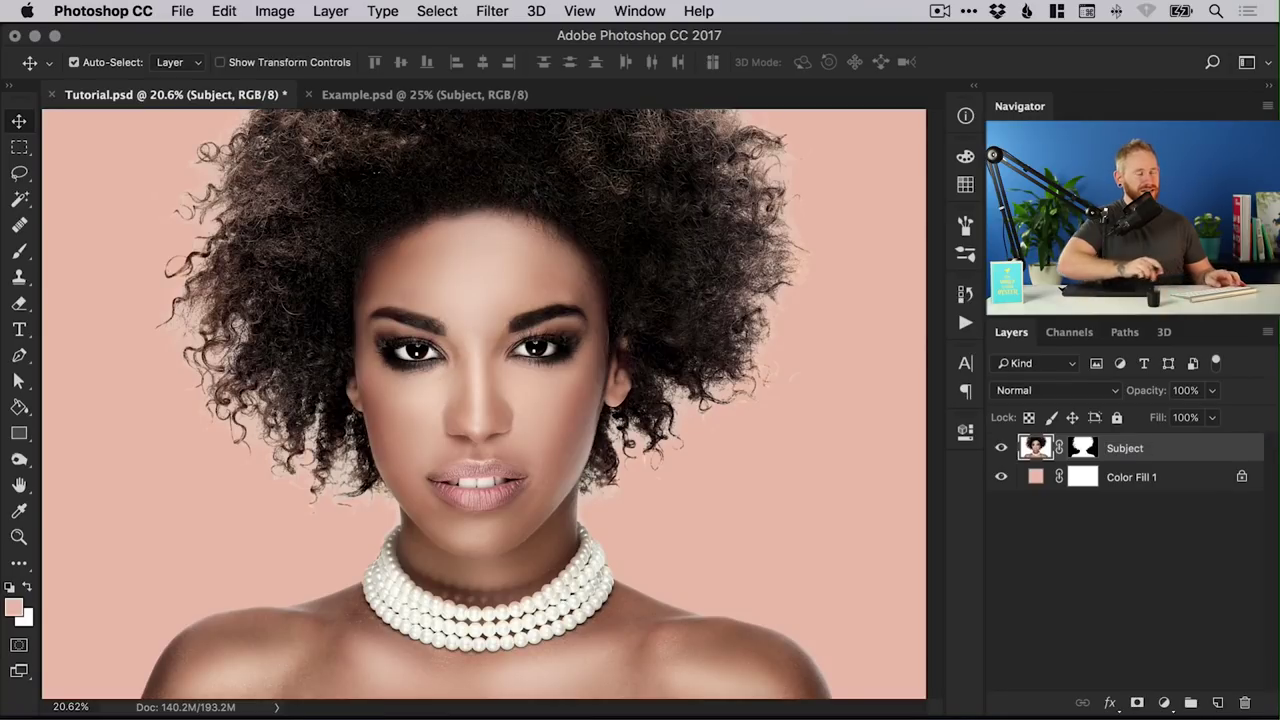
Step: Create a new empty layer, name it 'Hair Retouch', and make it a clipping mask on Subject
click(1217, 704)
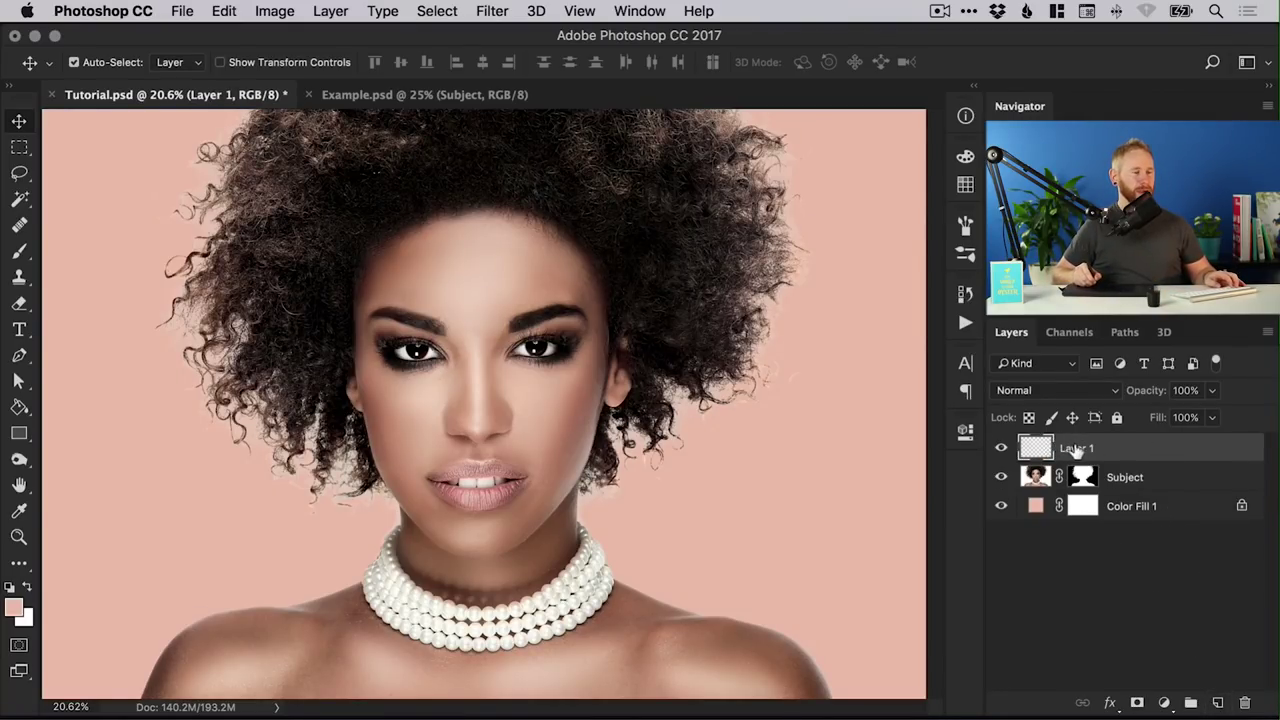
double_click(1075, 449)
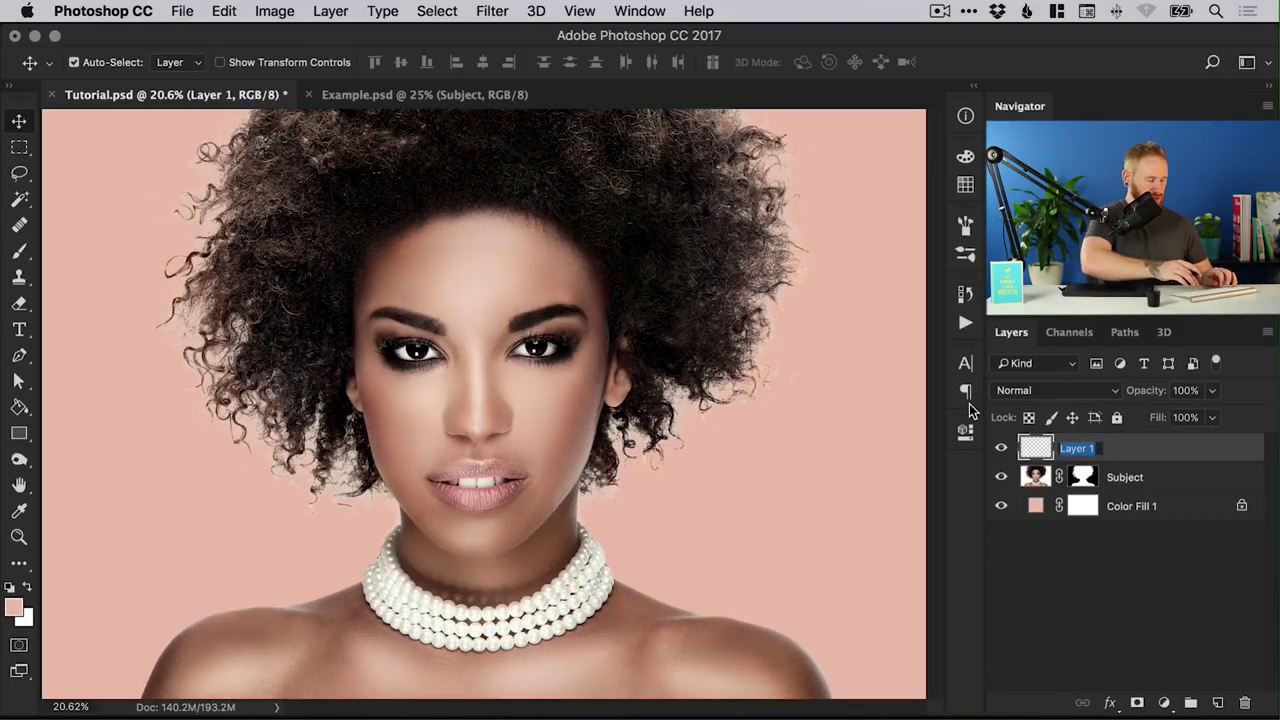
text(Hair R)
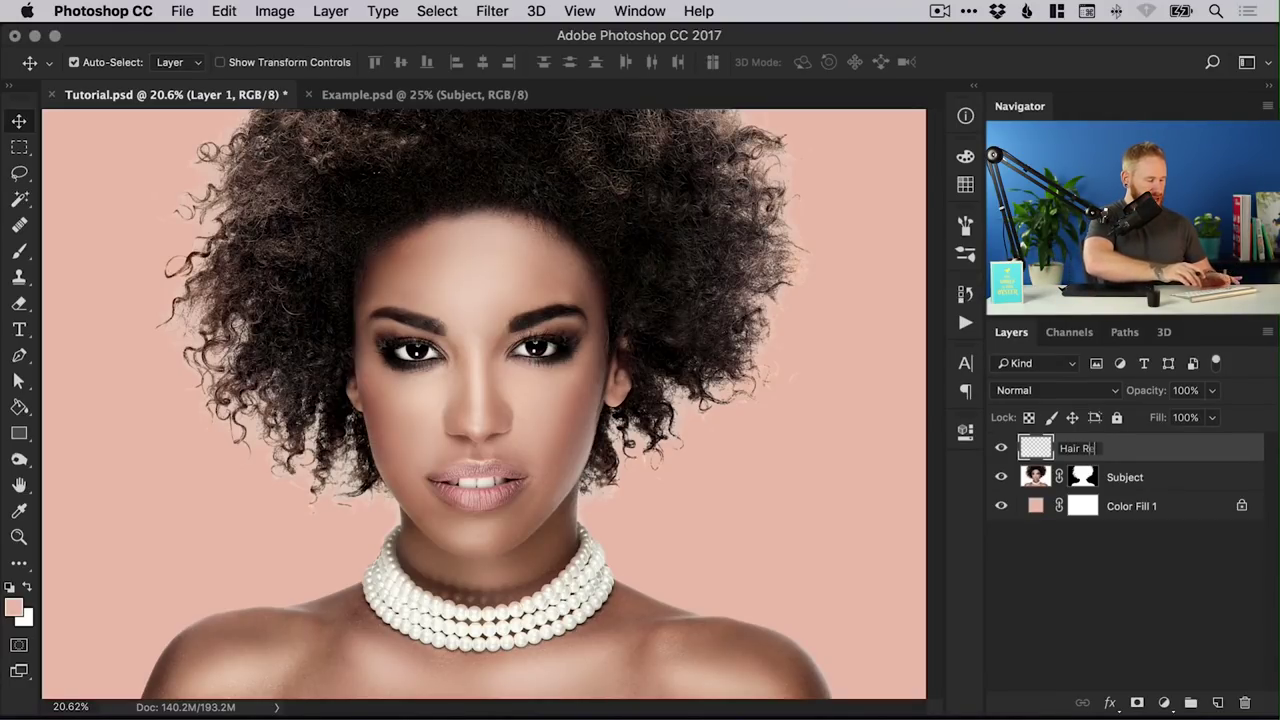
text(etouch)
key(Return)
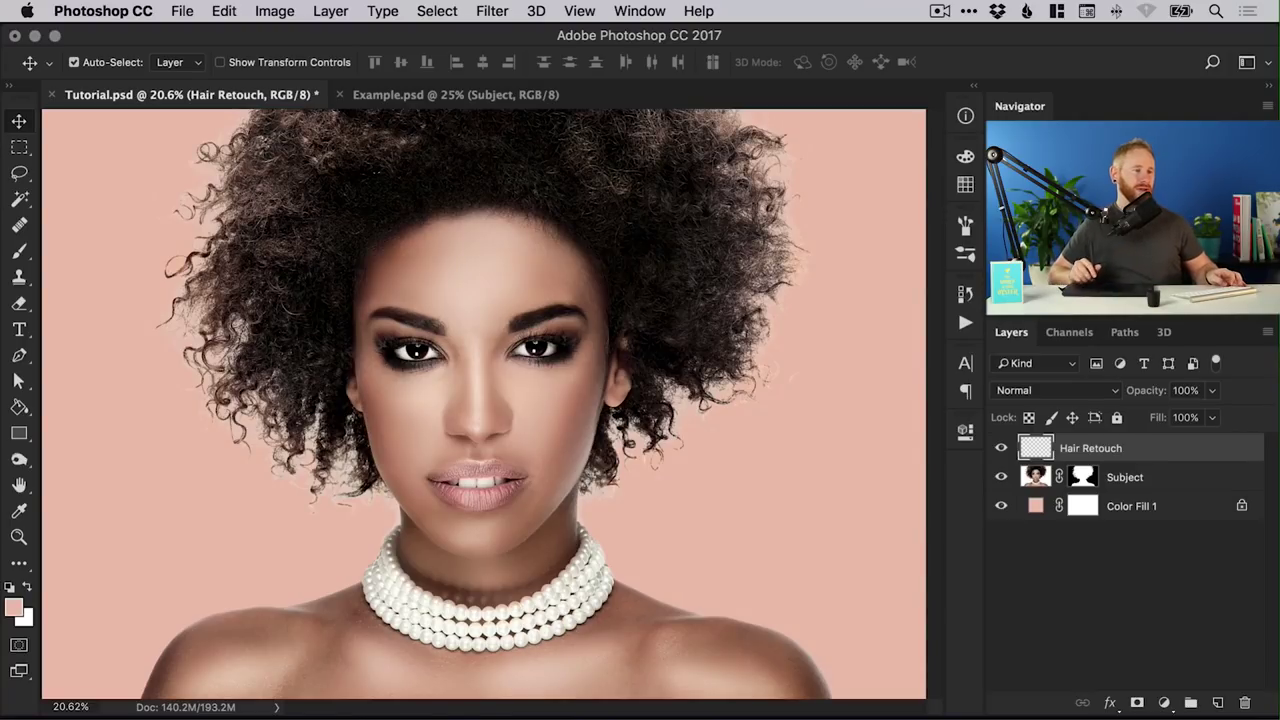
right_click(1083, 450)
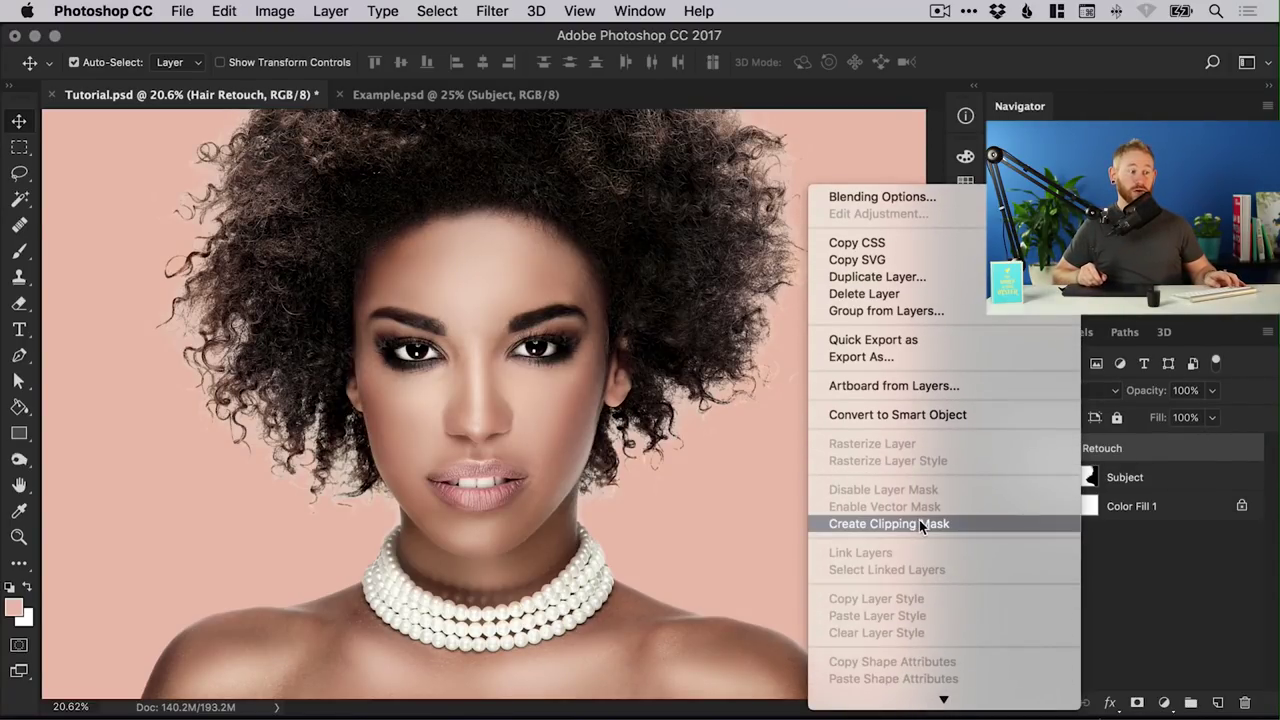
click(914, 523)
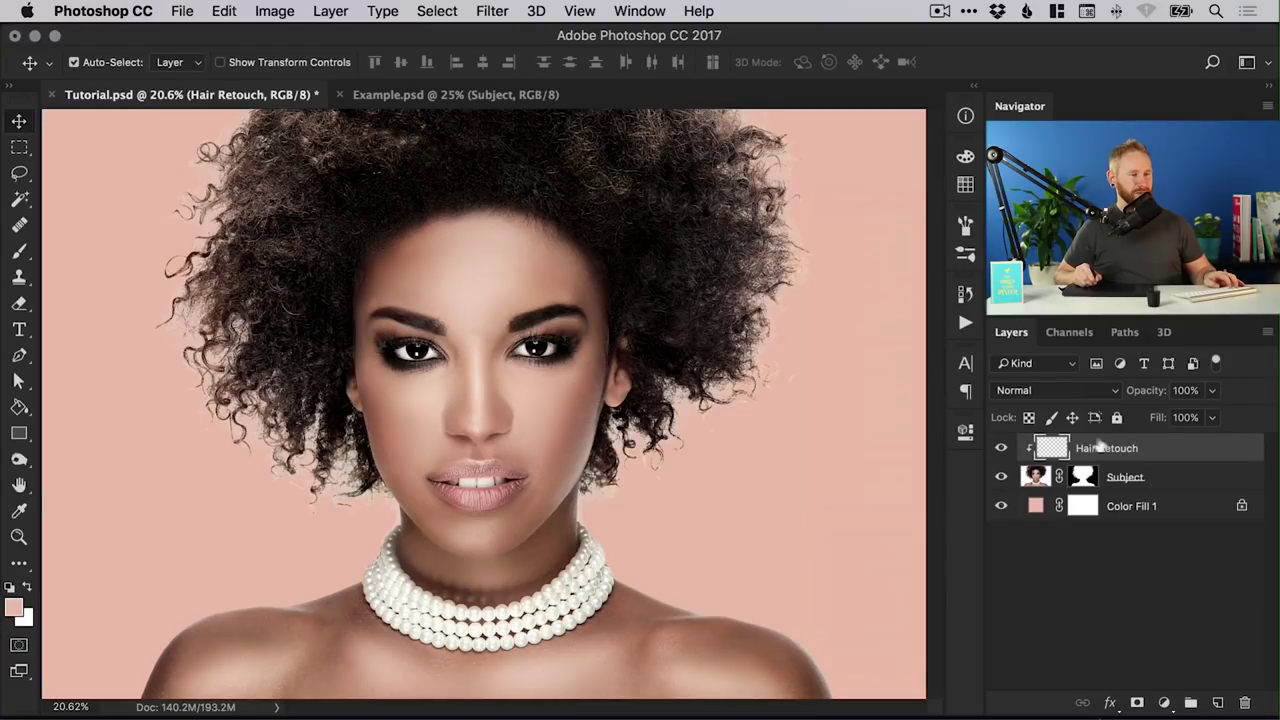
Step: Set the Hair Retouch layer's blend mode to Darken and select the Clone Stamp Tool
click(1042, 392)
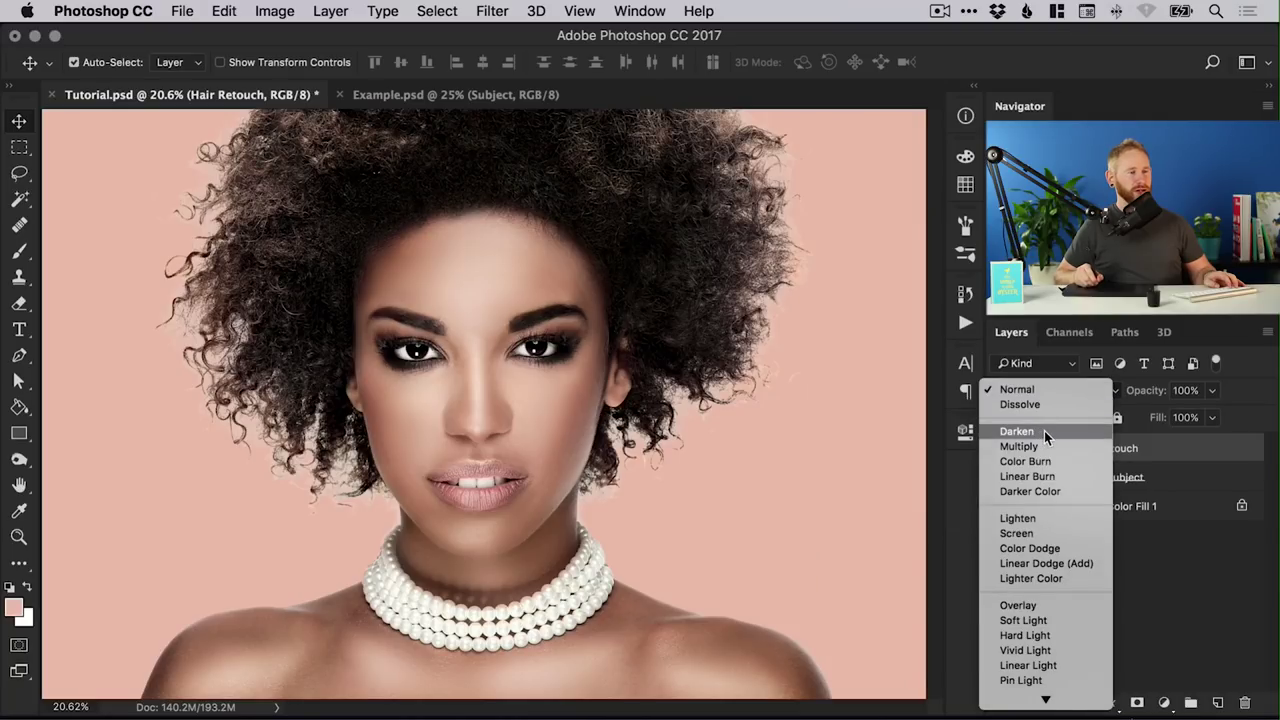
click(1043, 431)
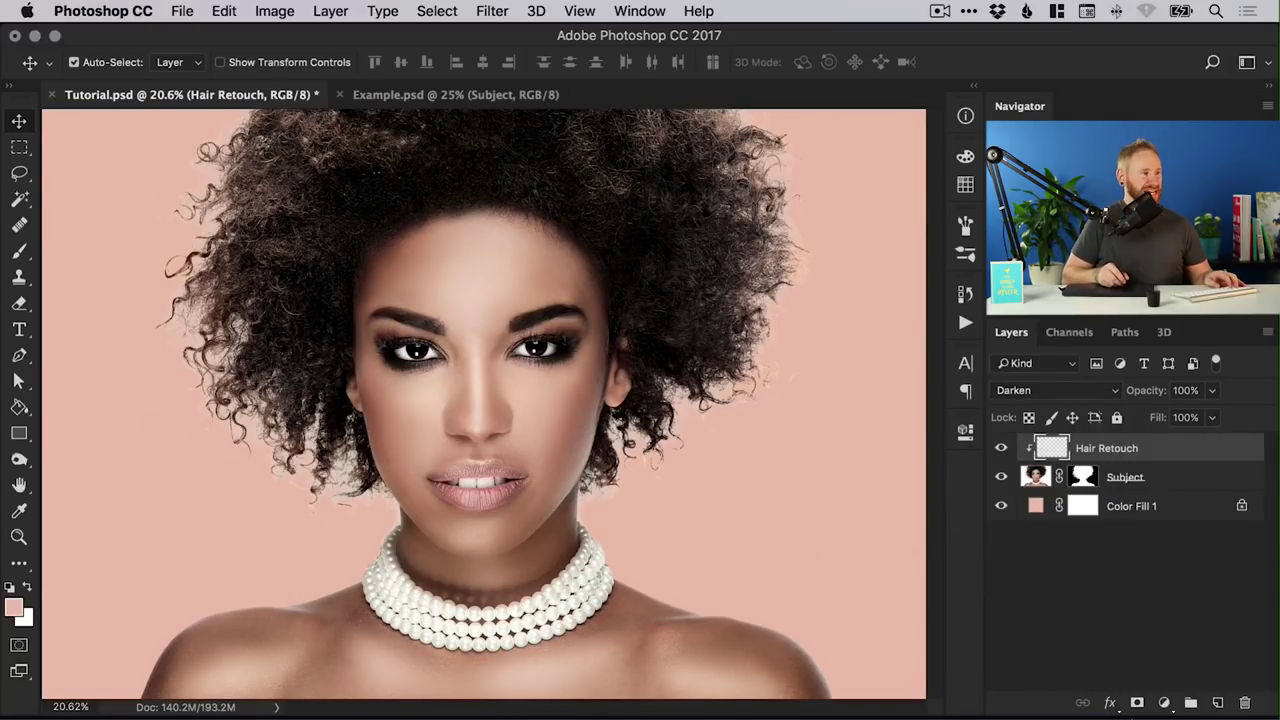
click(24, 278)
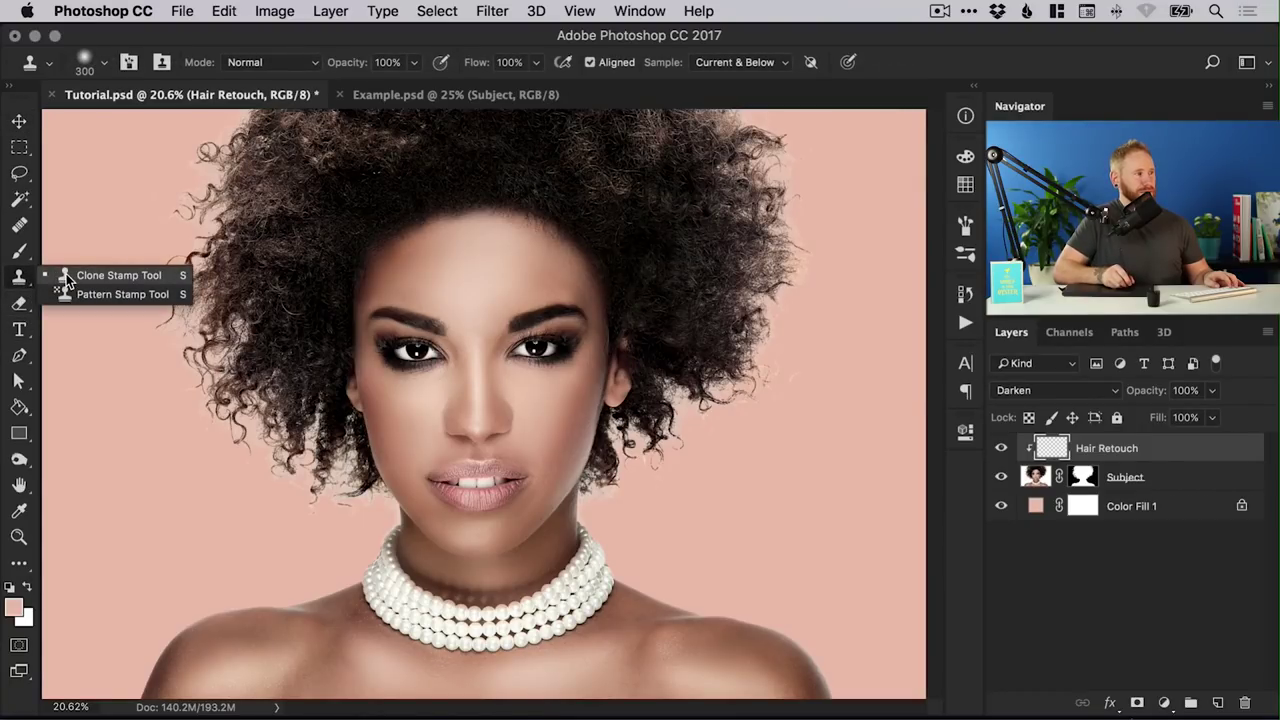
click(66, 278)
Step: Give the clone brush size 300 px with 0% hardness, sampling Current & Below
click(102, 62)
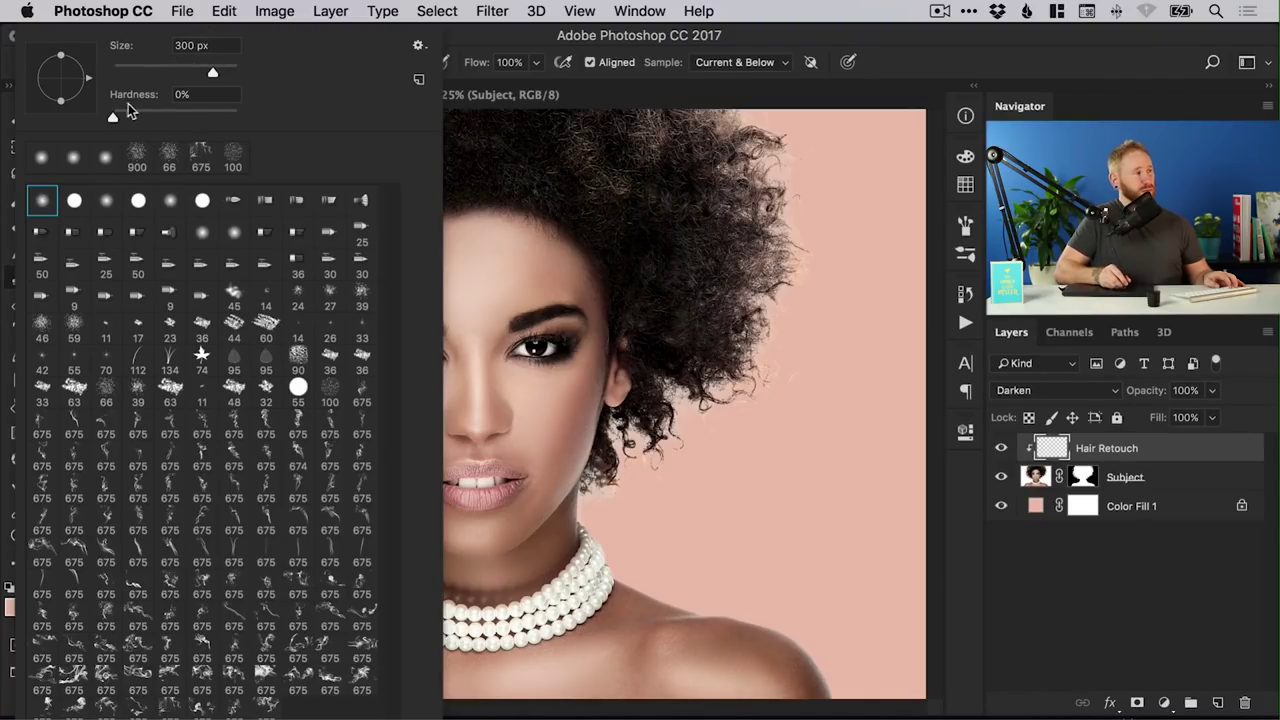
click(924, 126)
click(800, 278)
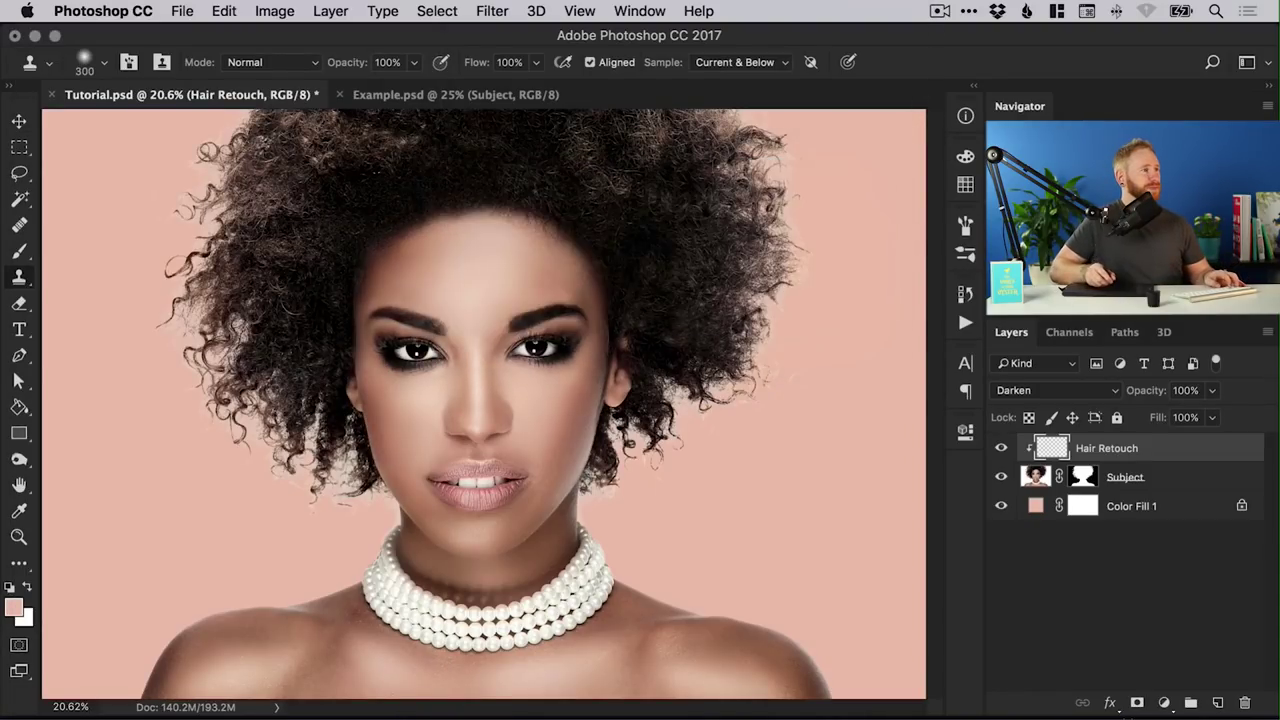
click(738, 64)
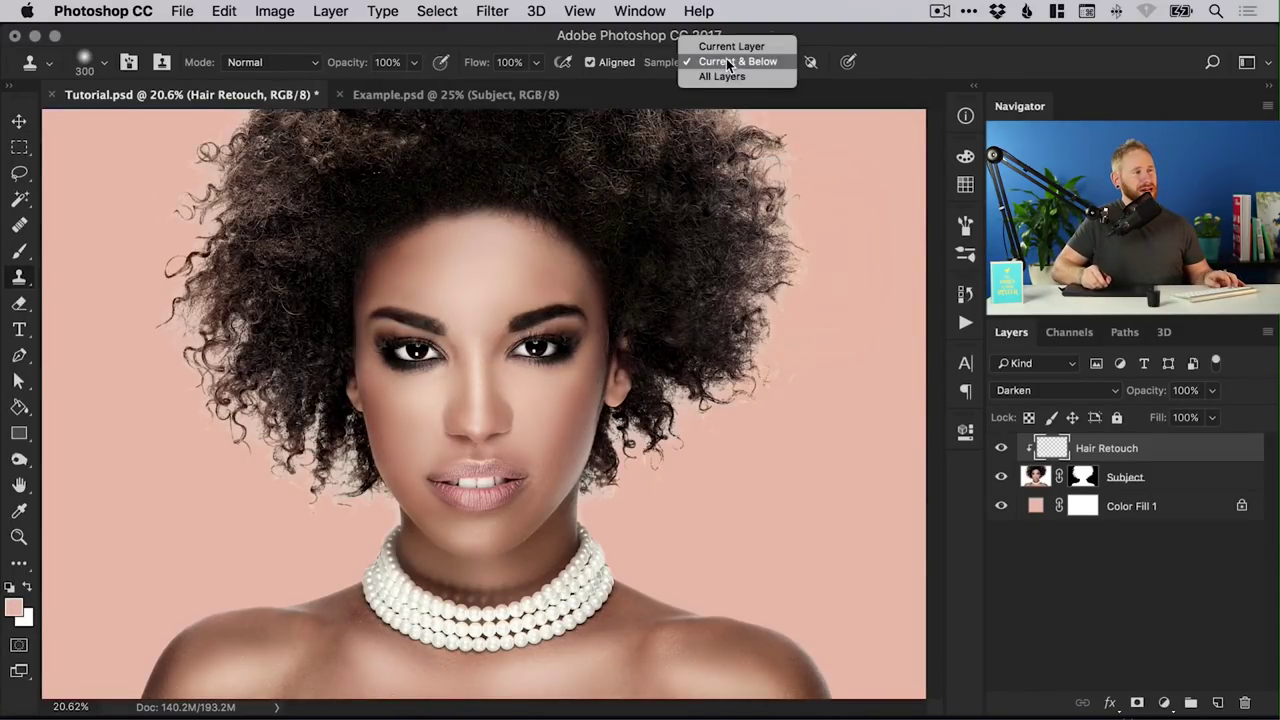
click(738, 62)
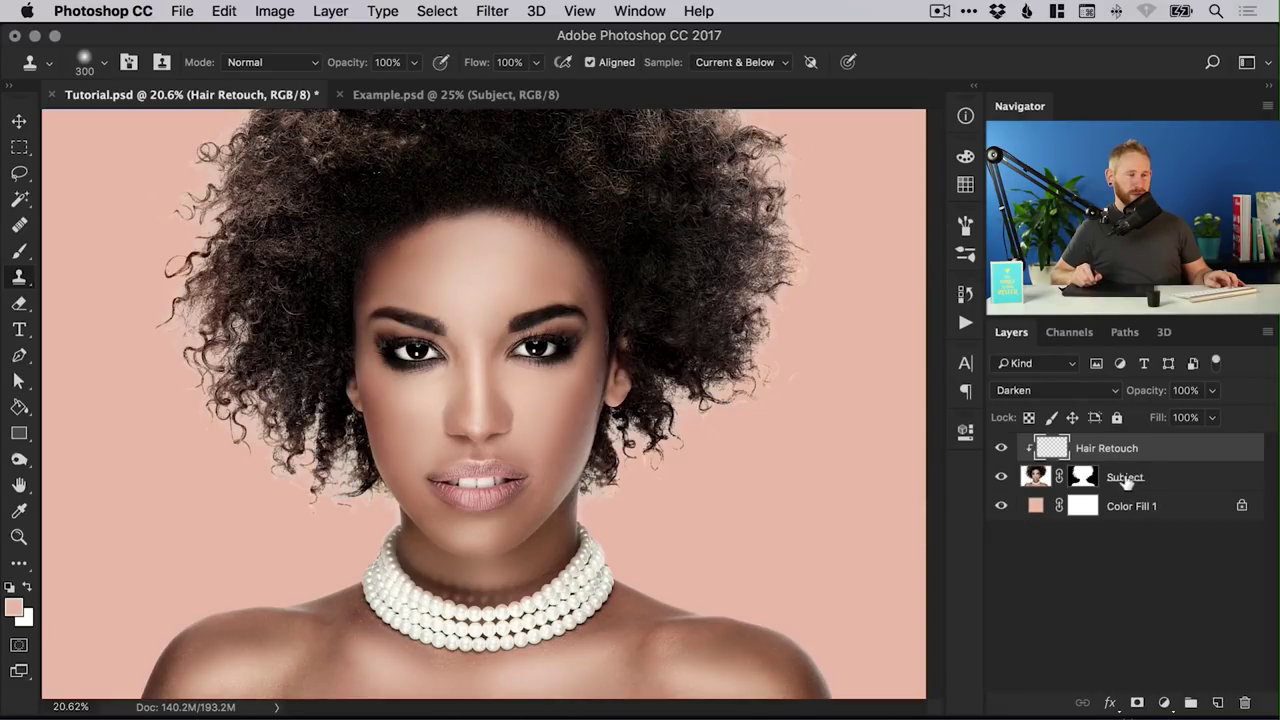
Step: Zoom into the left curls, sample dark hair, and clone it over the pale halo
key(z)
click(261, 399)
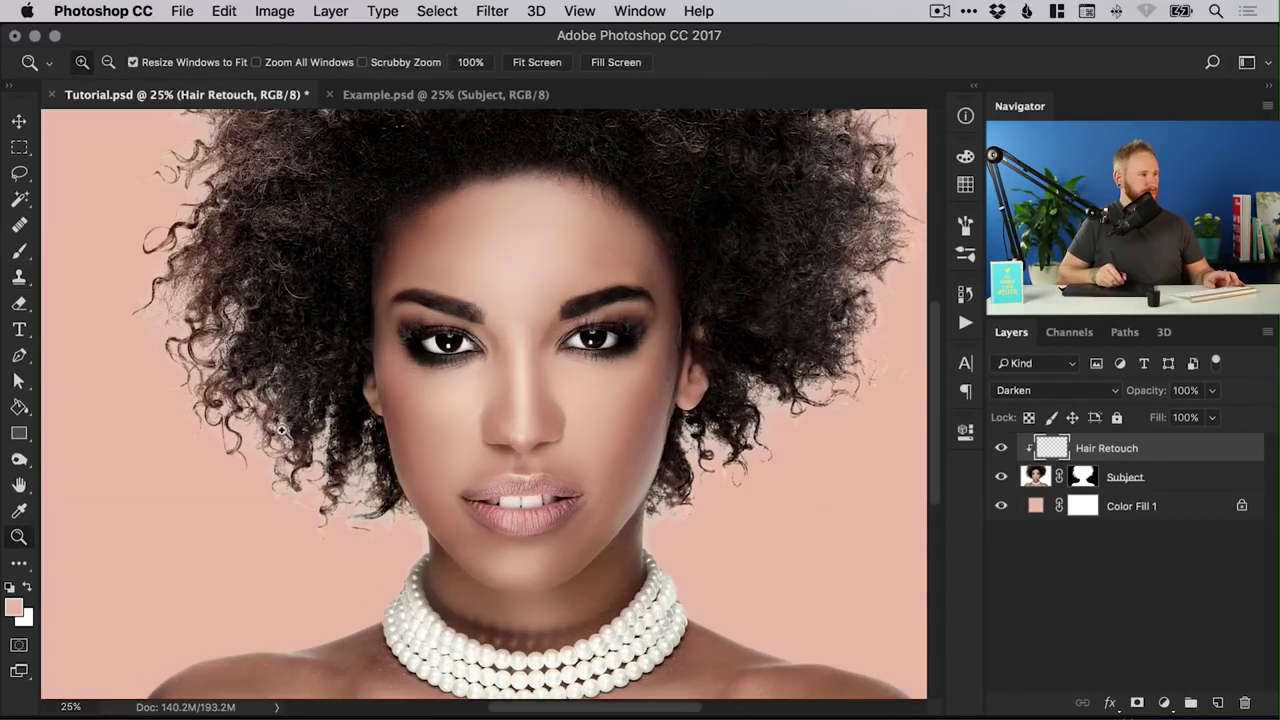
click(323, 477)
click(318, 488)
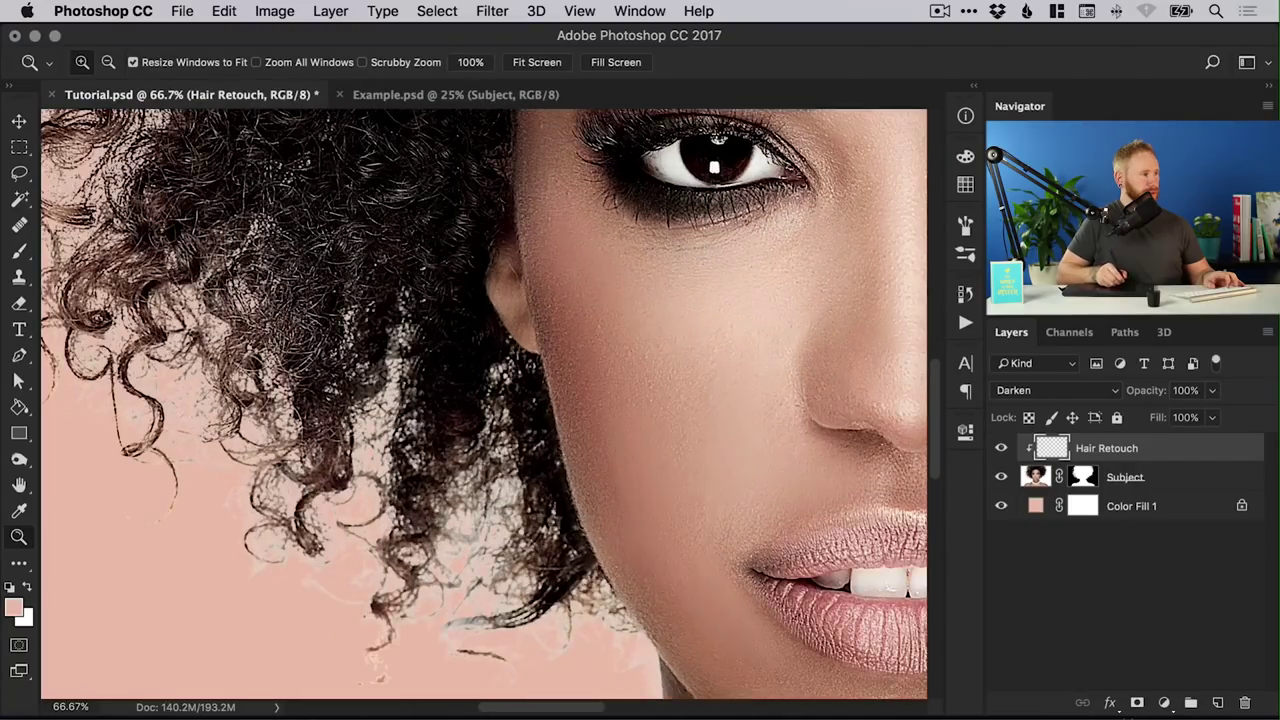
key(s)
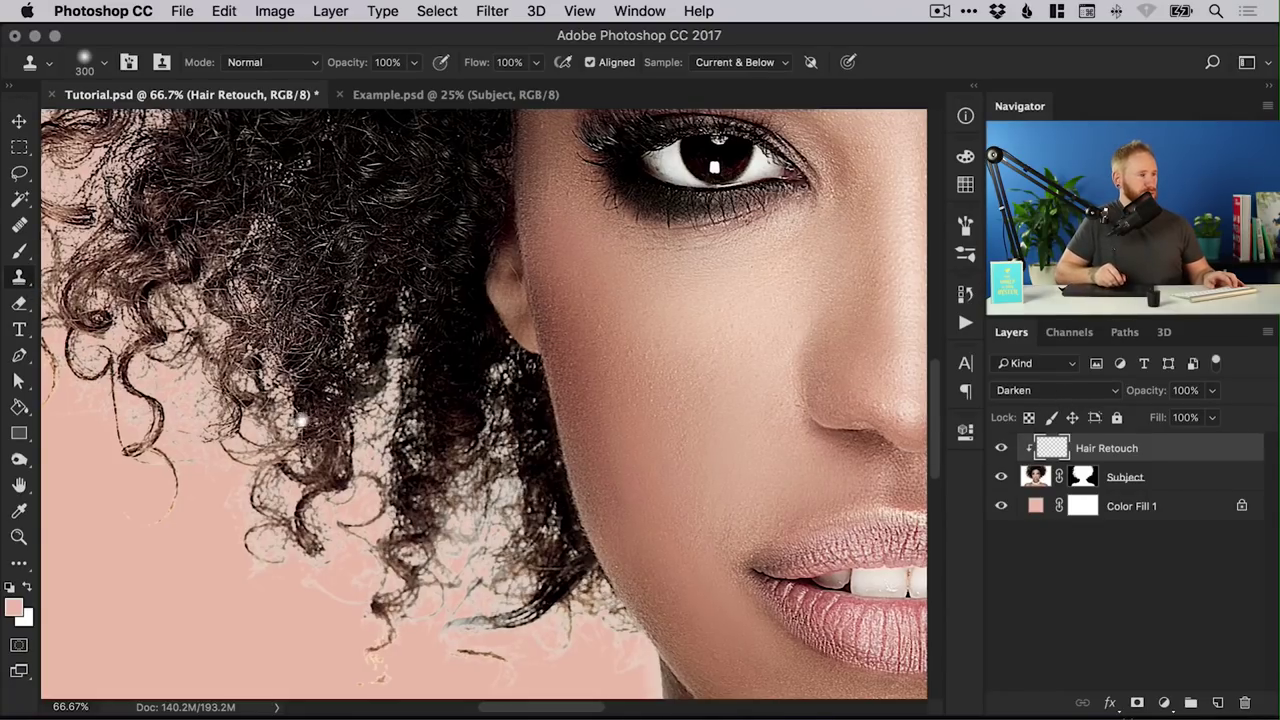
drag(430, 330, 521, 438)
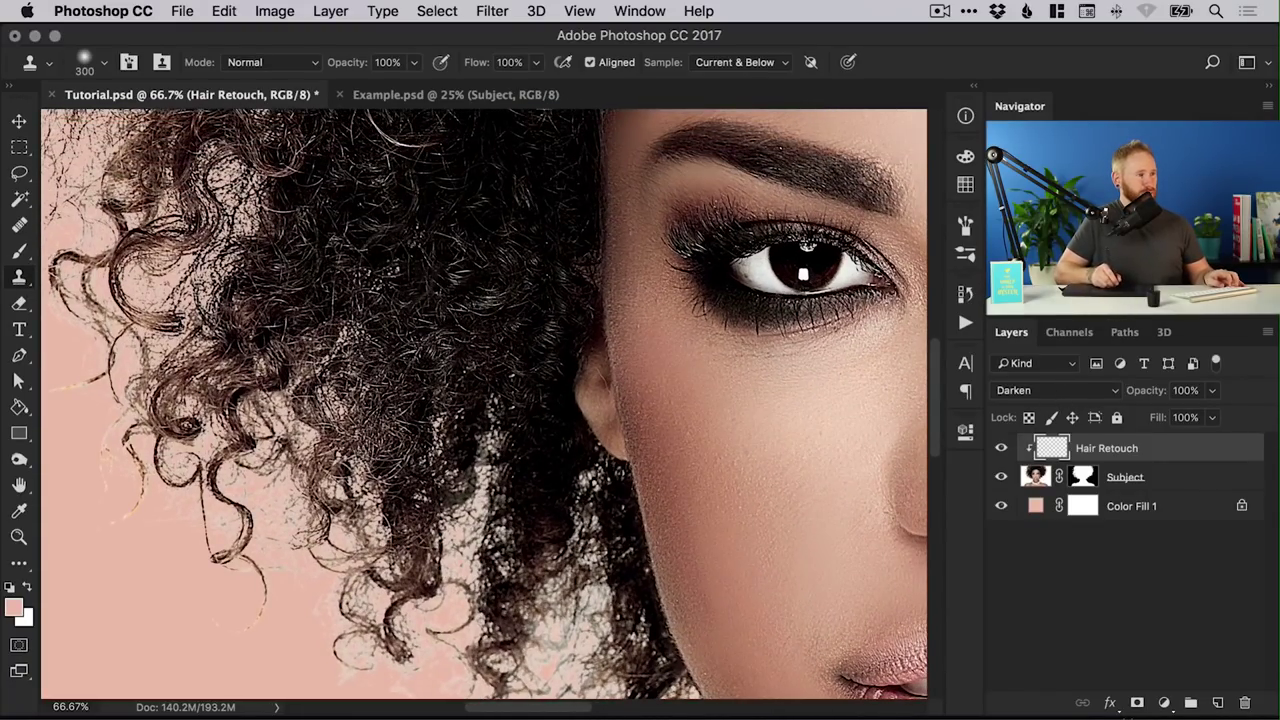
alt+click(419, 257)
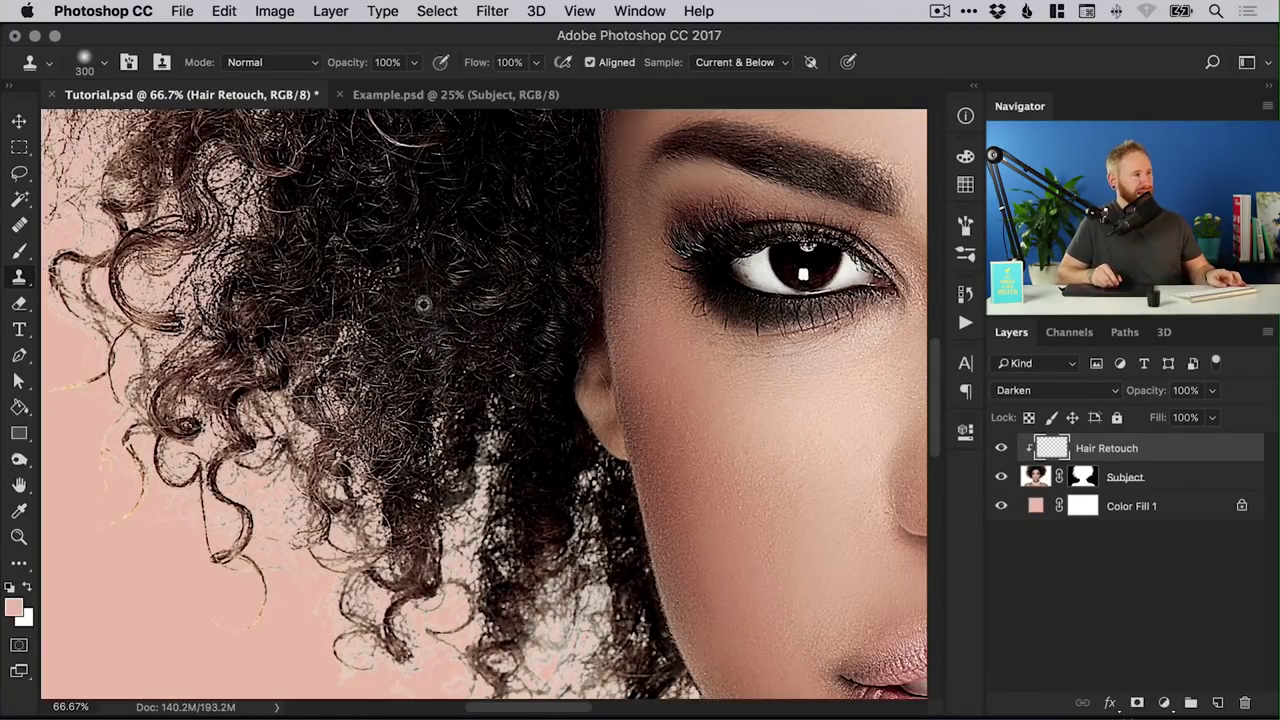
alt+click(423, 304)
mouse_move(405, 495)
mouse_down()
mouse_move(355, 550)
mouse_move(385, 635)
mouse_move(375, 655)
mouse_move(372, 630)
mouse_up()
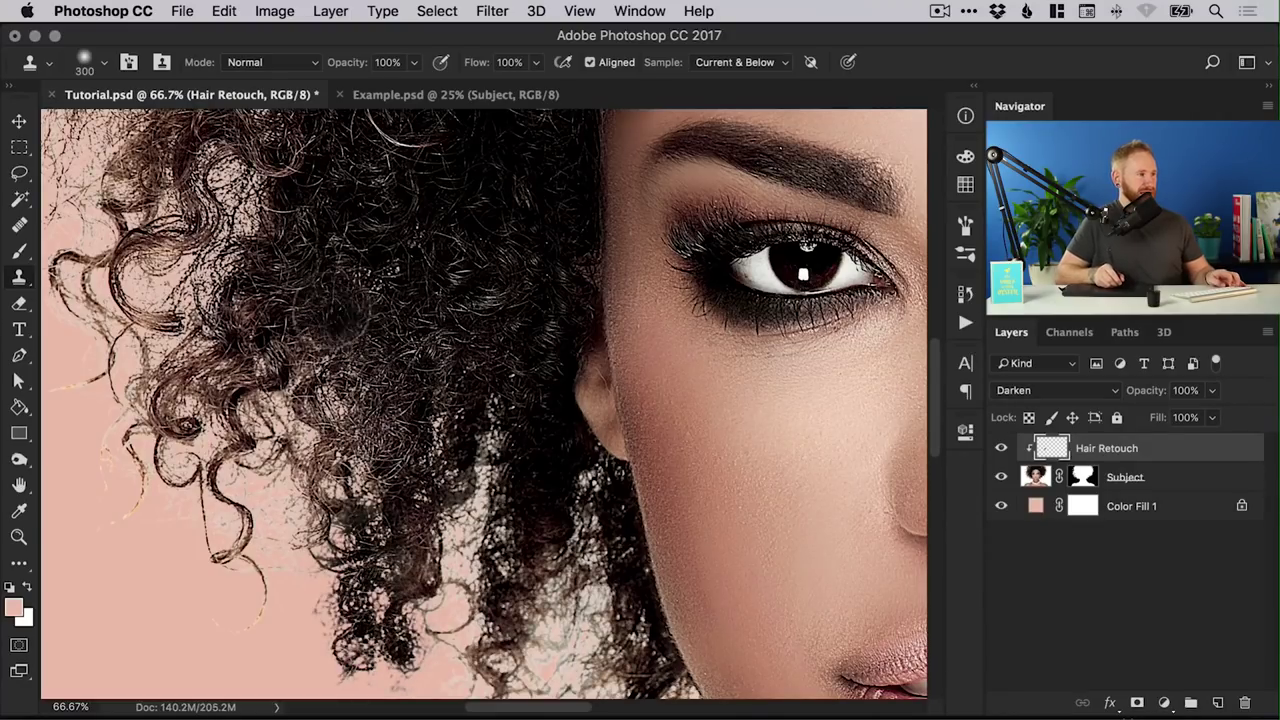
alt+click(300, 300)
mouse_move(156, 395)
mouse_down()
mouse_move(145, 462)
mouse_move(215, 490)
mouse_move(228, 476)
mouse_up()
mouse_move(290, 265)
mouse_down()
mouse_move(331, 254)
mouse_move(335, 265)
mouse_up()
Step: Keep cloning dark hair over the light curls along the upper-left hair edge
scroll(340, 270, up, 1)
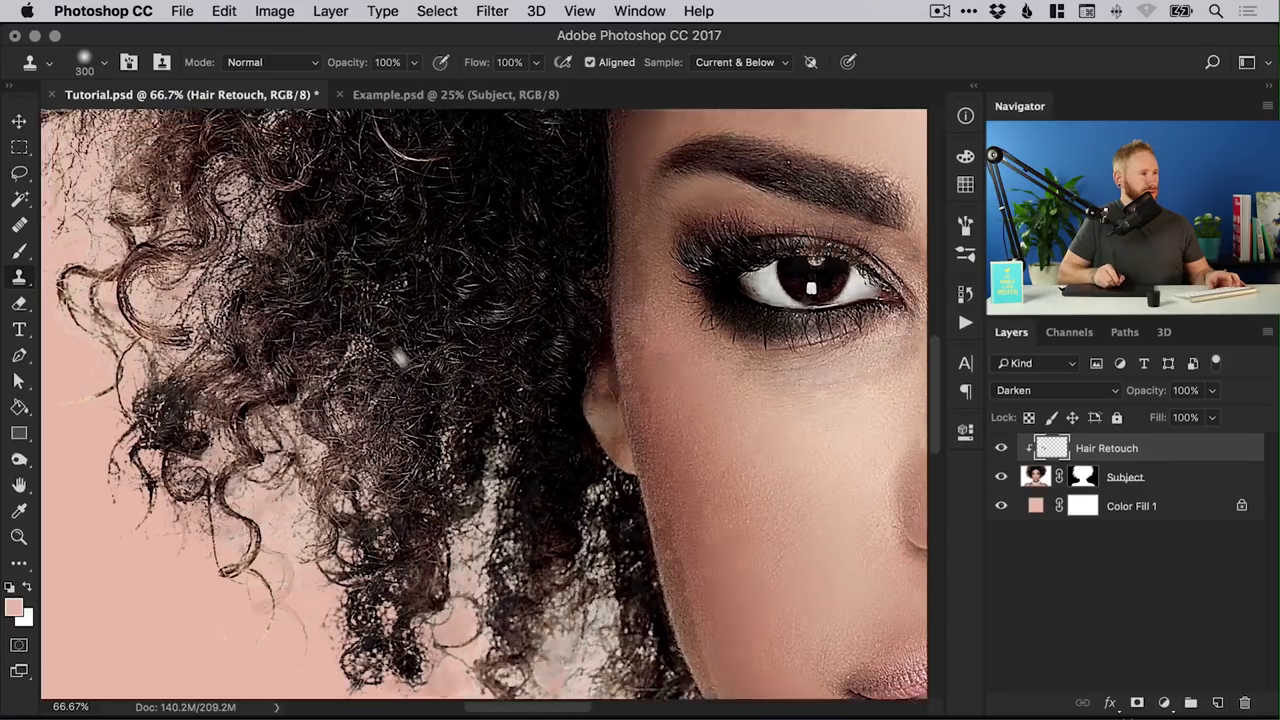
scroll(400, 357, up, 3)
scroll(400, 357, left, 2)
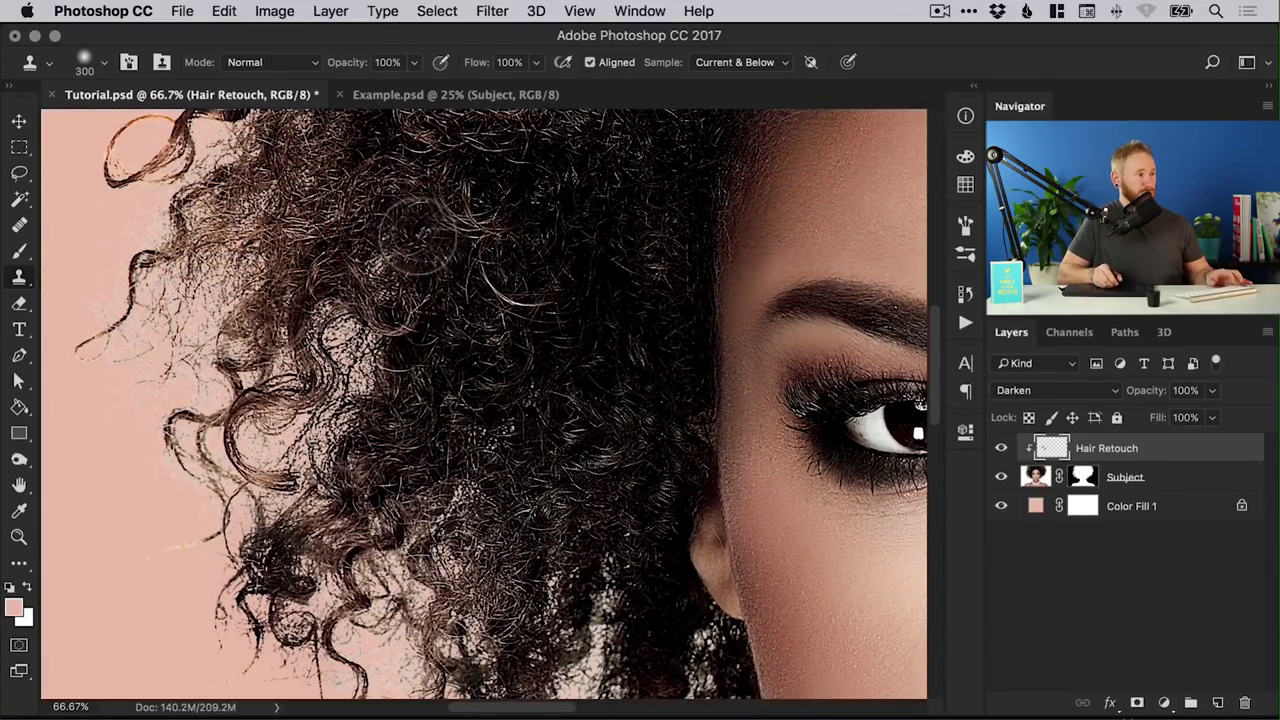
mouse_move(150, 240)
mouse_down()
mouse_move(137, 217)
mouse_move(143, 286)
mouse_move(129, 251)
mouse_move(150, 345)
mouse_move(200, 400)
mouse_move(206, 336)
mouse_up()
scroll(351, 295, up, 3)
scroll(351, 295, left, 2)
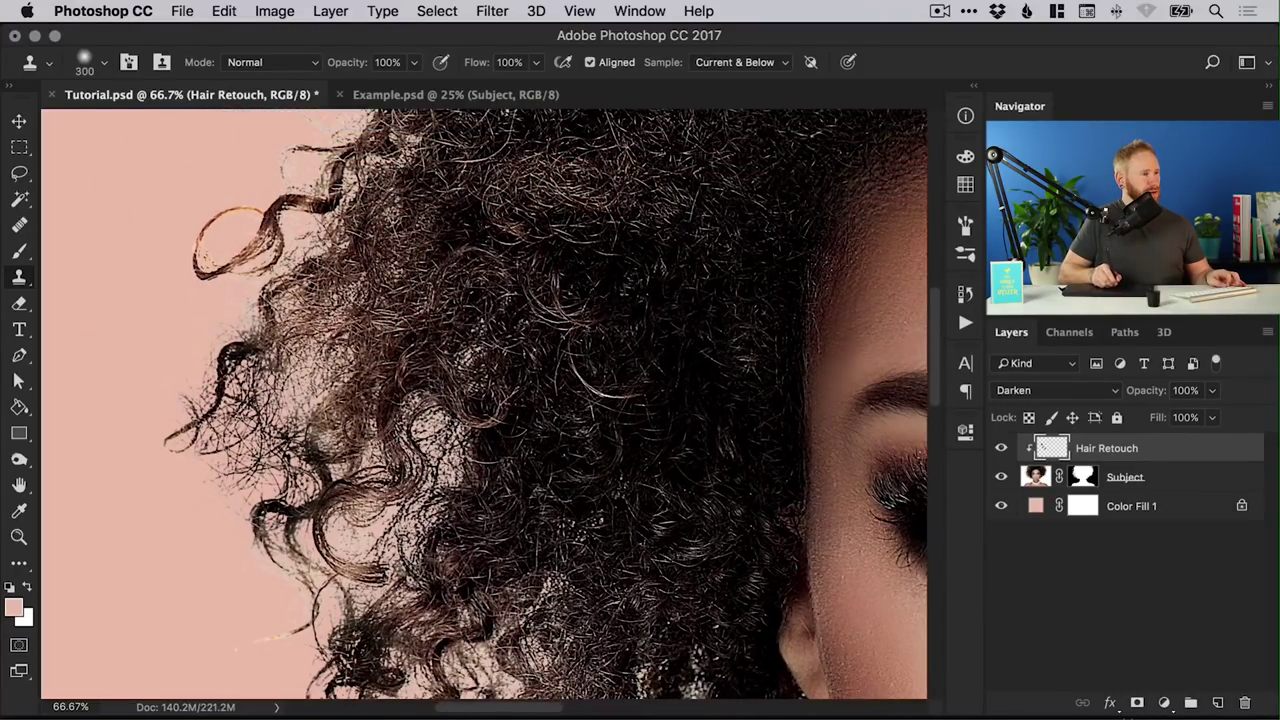
mouse_move(300, 330)
mouse_down()
mouse_move(290, 370)
mouse_move(310, 310)
mouse_up()
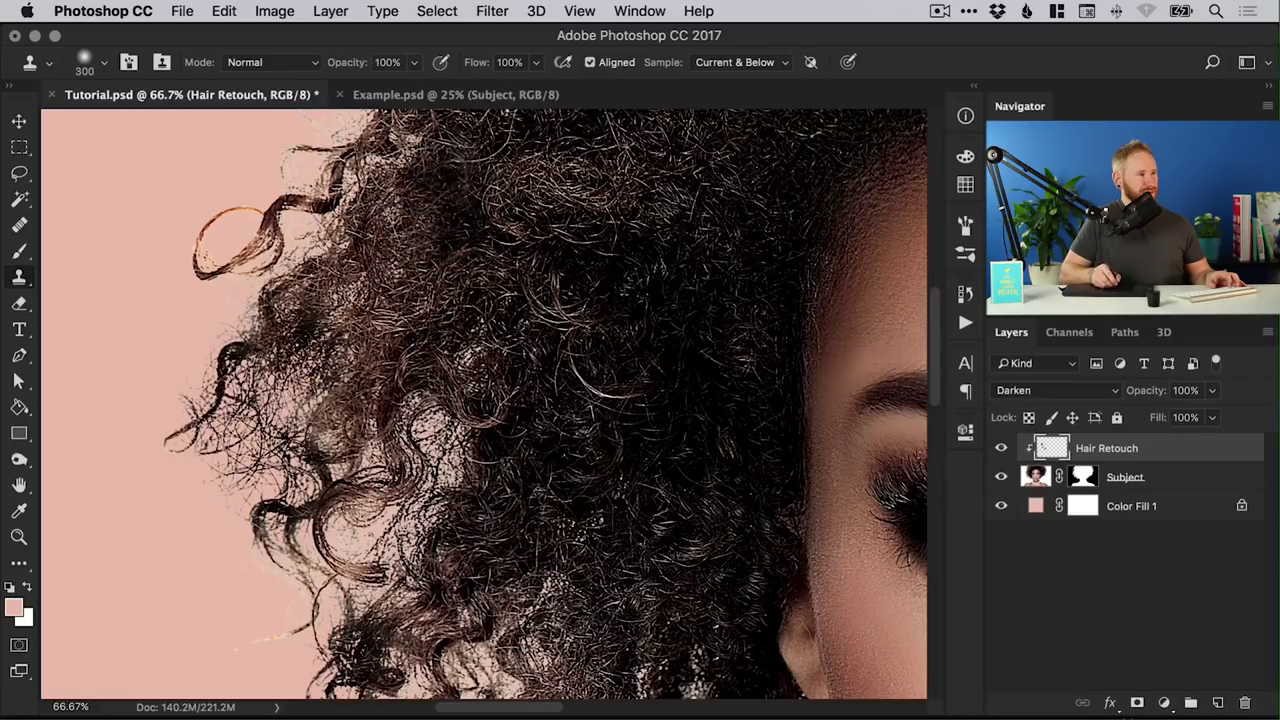
scroll(450, 250, up, 3)
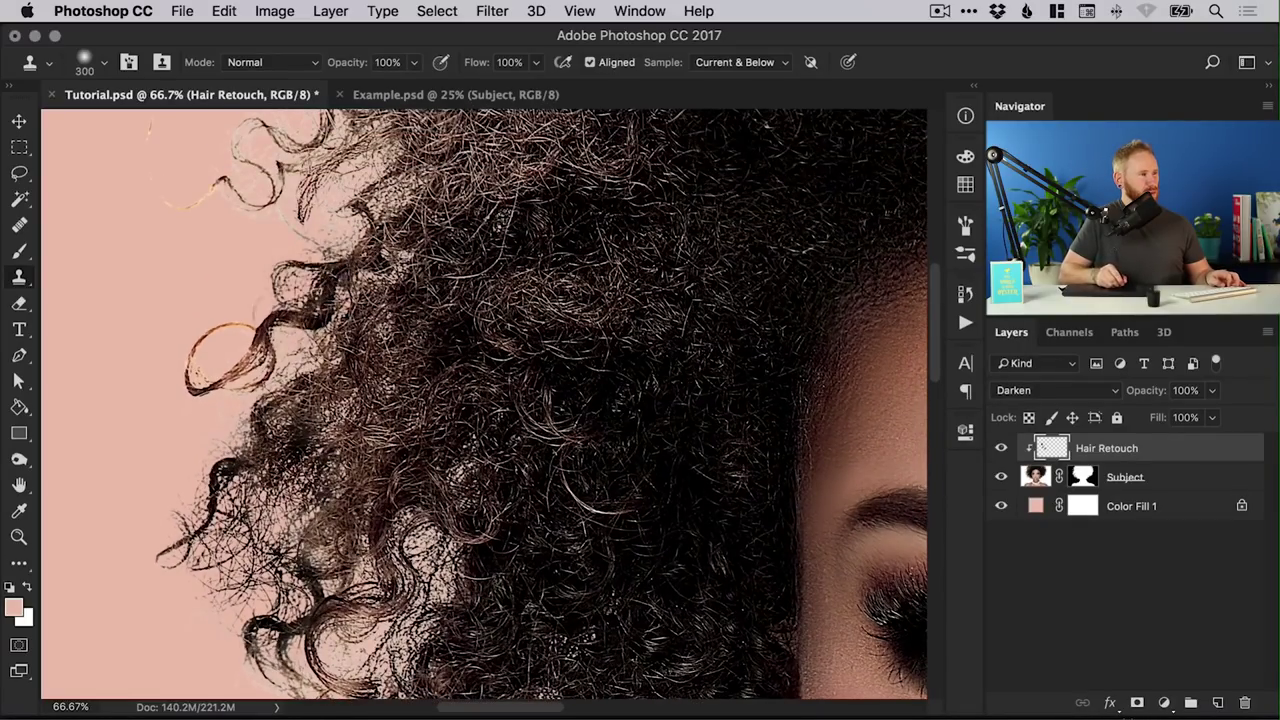
drag(300, 320, 215, 372)
scroll(457, 229, up, 3)
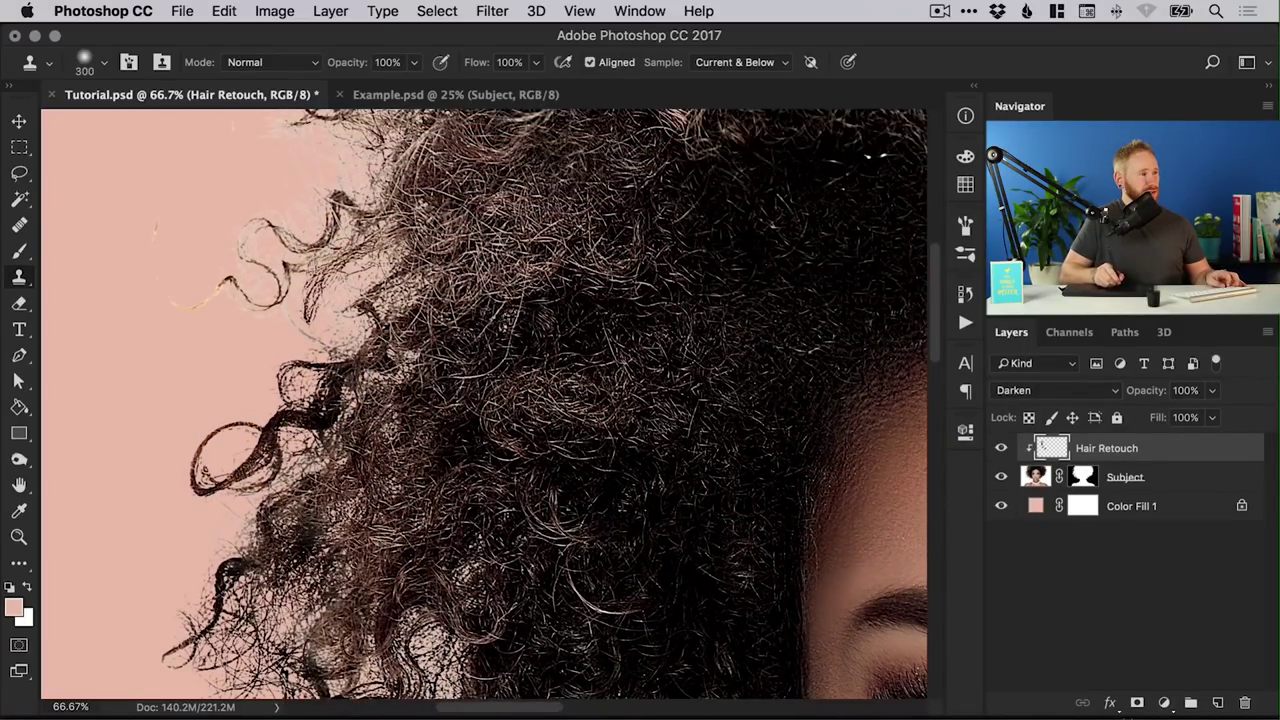
drag(310, 235, 205, 300)
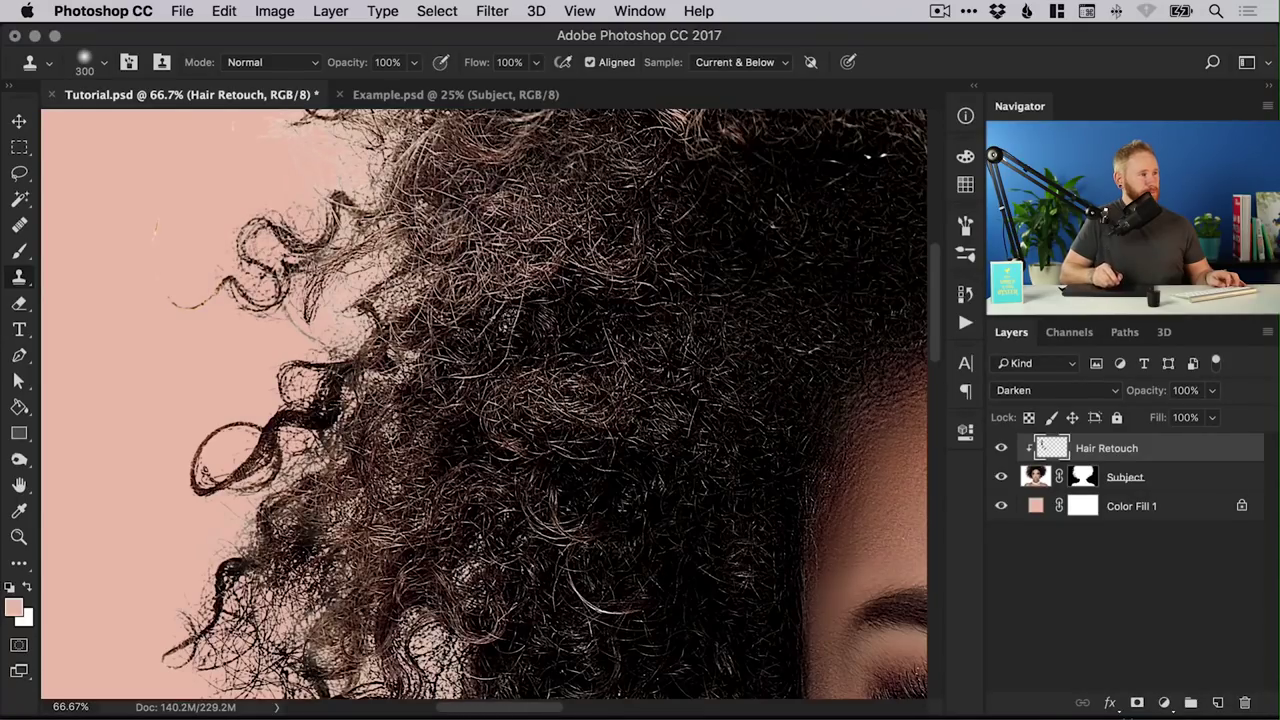
Step: Fill the light gaps between the left-edge curls and beside the ear with cloned dark hair
mouse_move(345, 230)
mouse_down()
mouse_move(370, 300)
mouse_move(350, 340)
mouse_move(310, 370)
mouse_up()
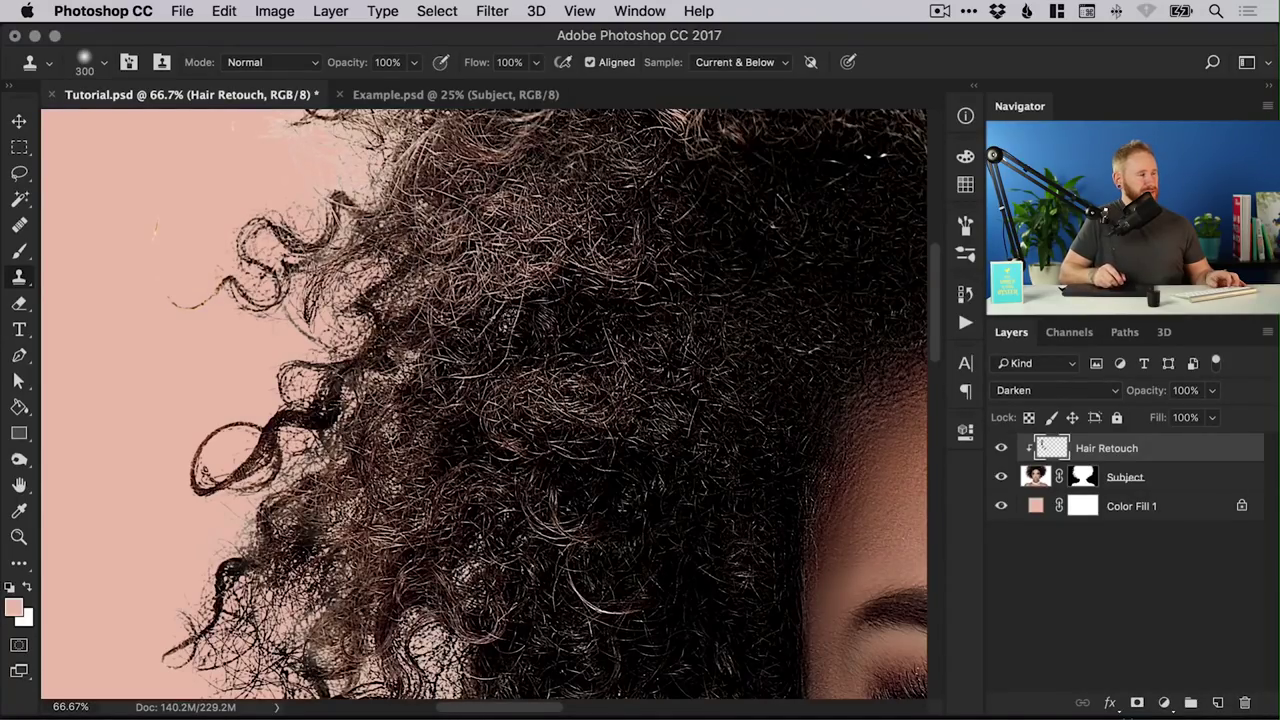
scroll(484, 405, up, 3)
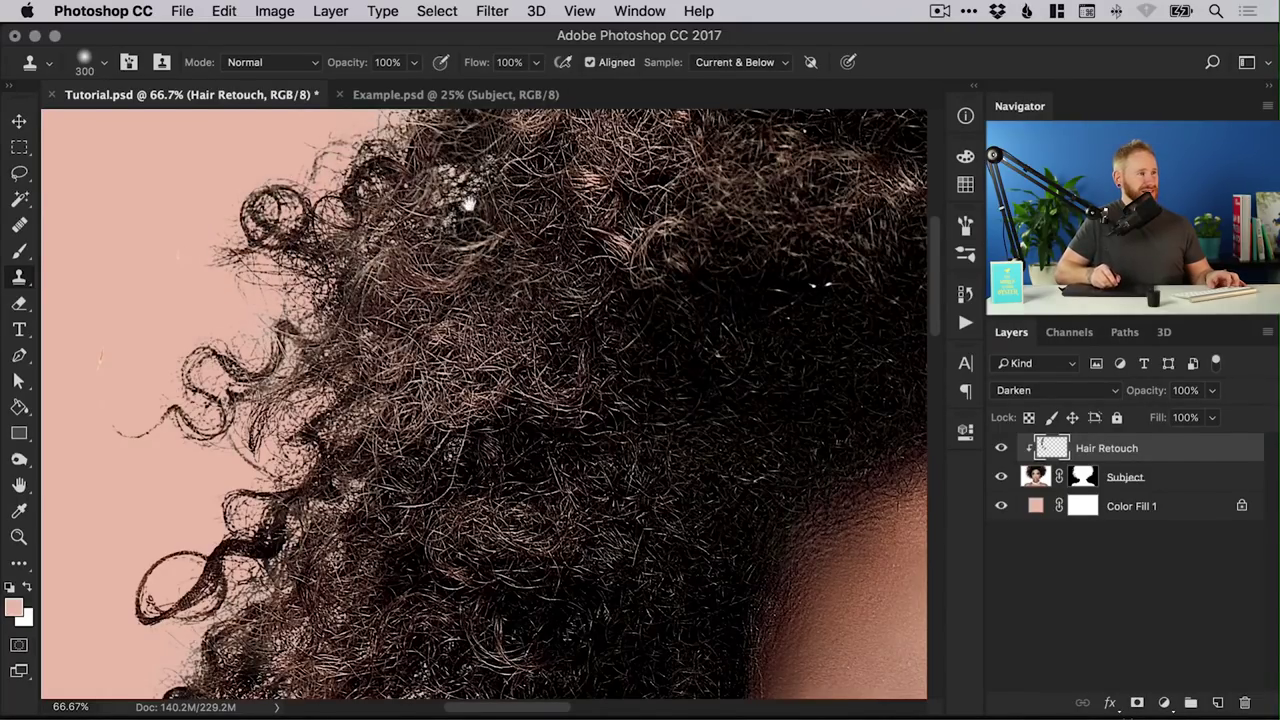
scroll(463, 210, up, 3)
scroll(463, 210, right, 2)
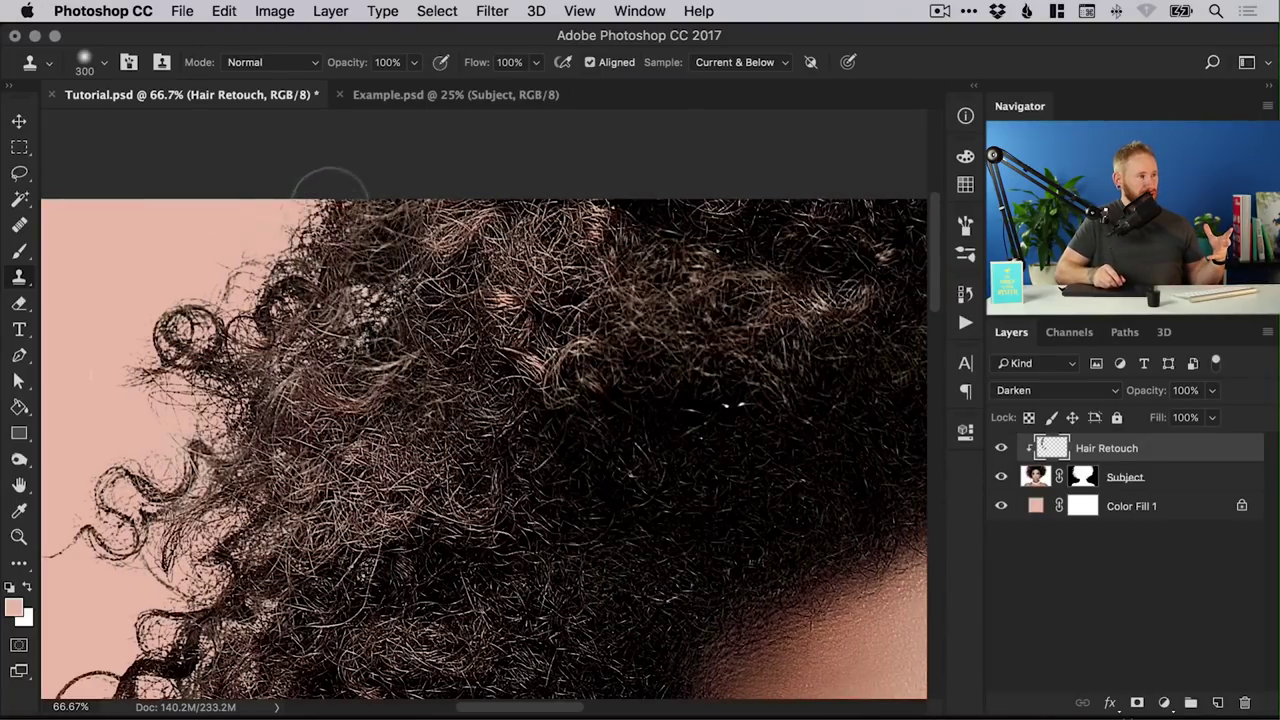
scroll(448, 430, down, 5)
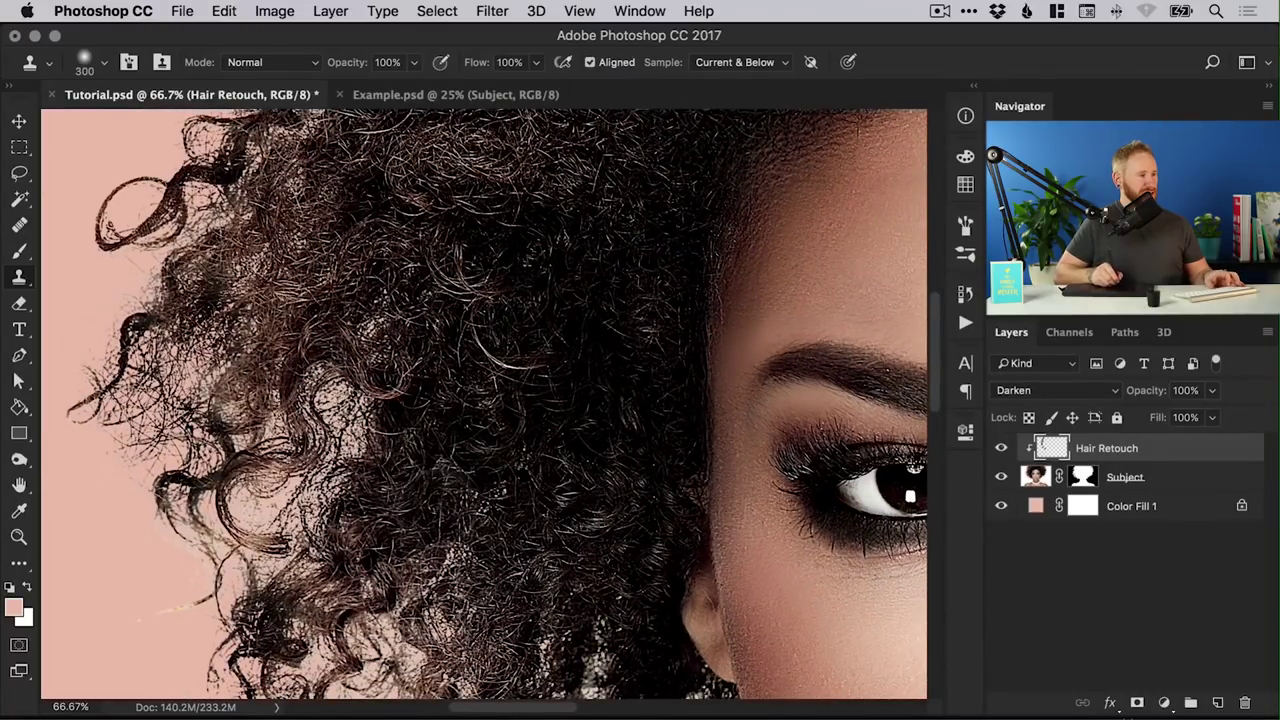
scroll(440, 480, down, 5)
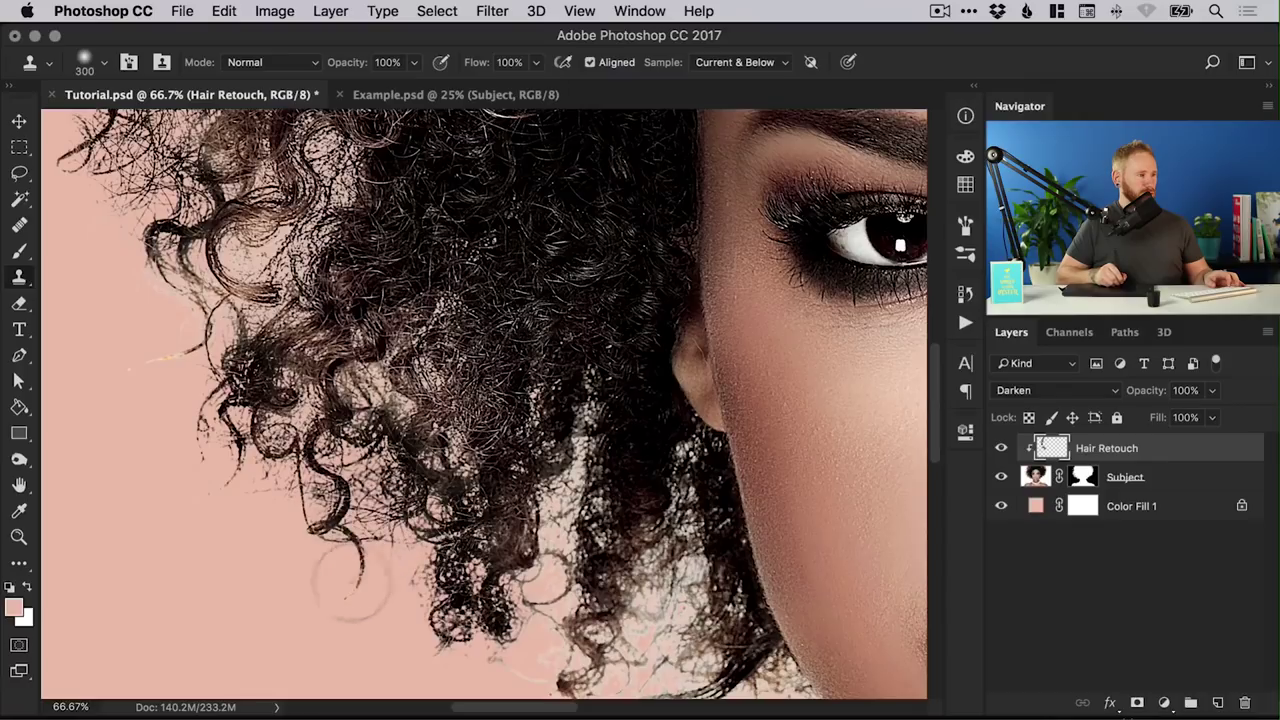
scroll(480, 330, down, 3)
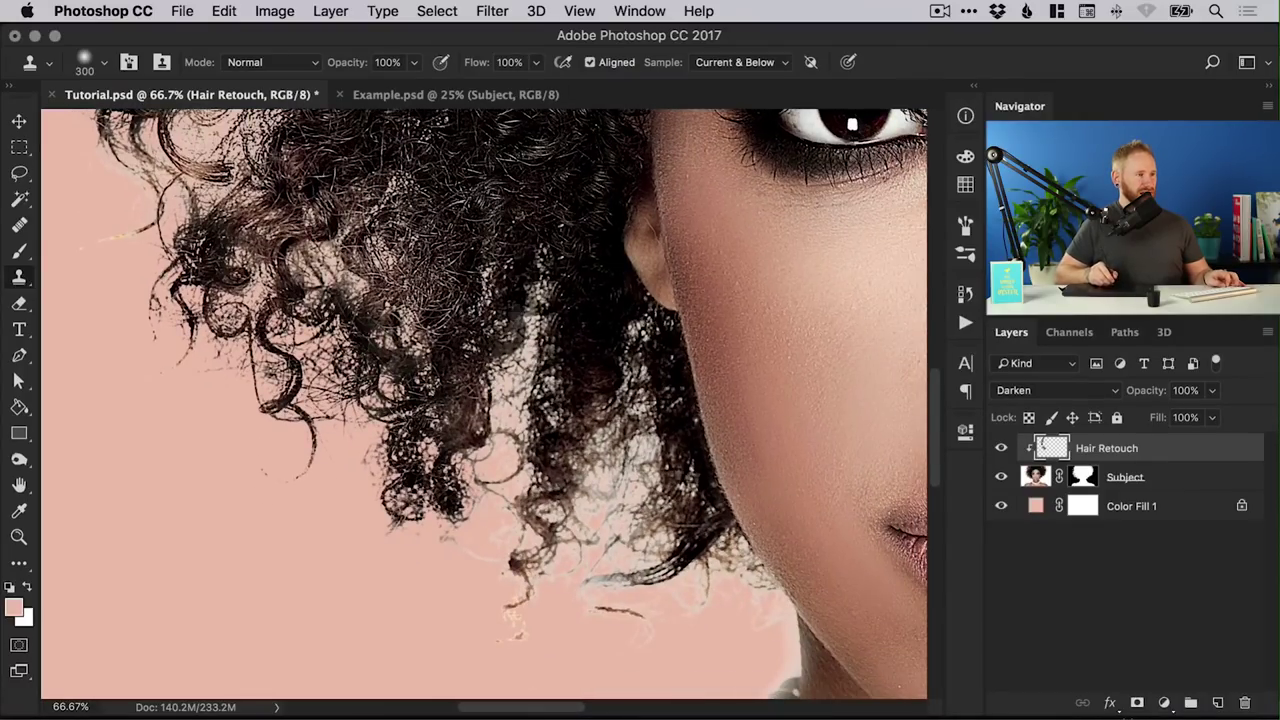
mouse_move(516, 316)
mouse_down()
mouse_move(508, 476)
mouse_move(527, 560)
mouse_up()
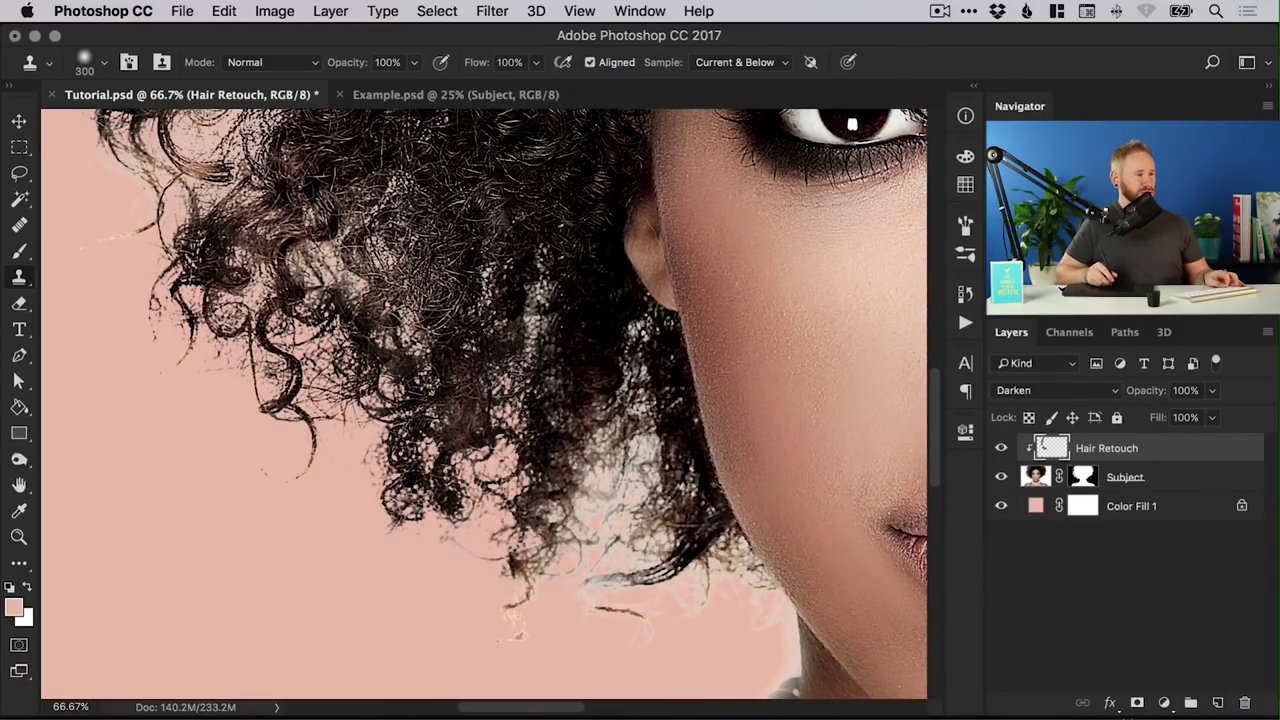
drag(575, 392, 645, 505)
Step: Shrink the clone brush to 175 px and cover the light gaps along the bottom curls
key(bracketleft)
key(bracketleft)
key(bracketleft)
key(bracketleft)
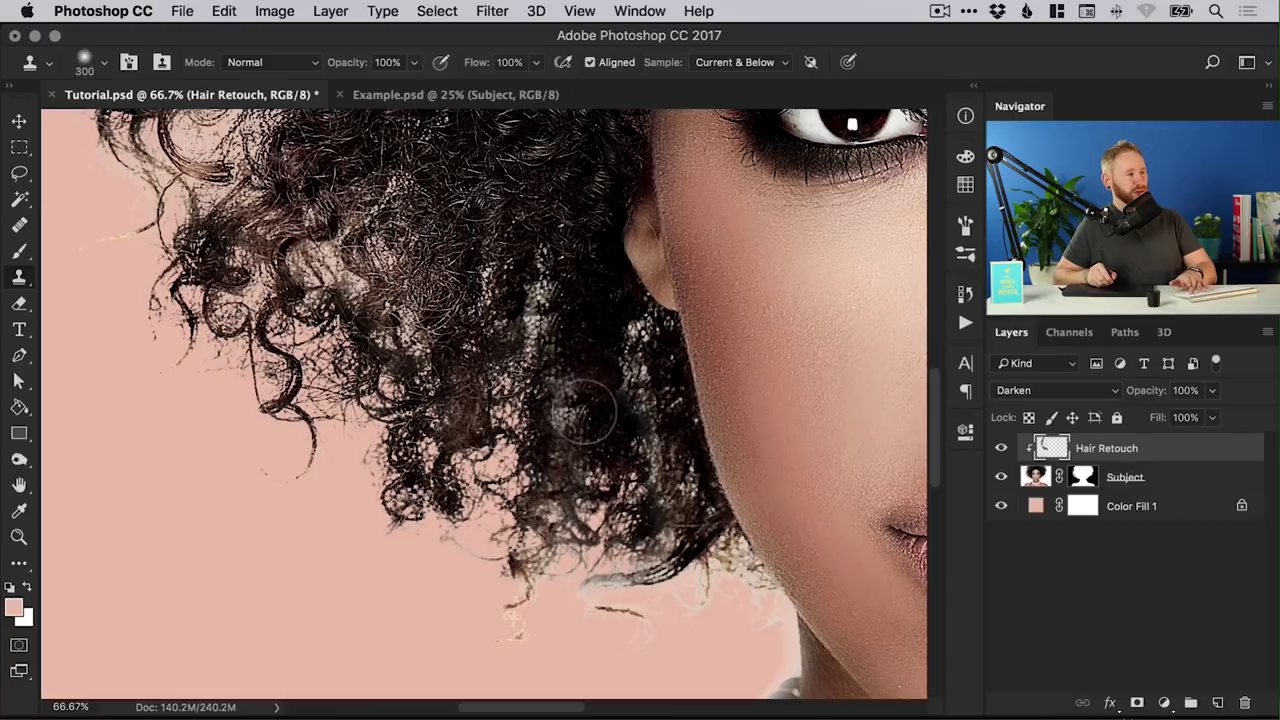
key(bracketleft)
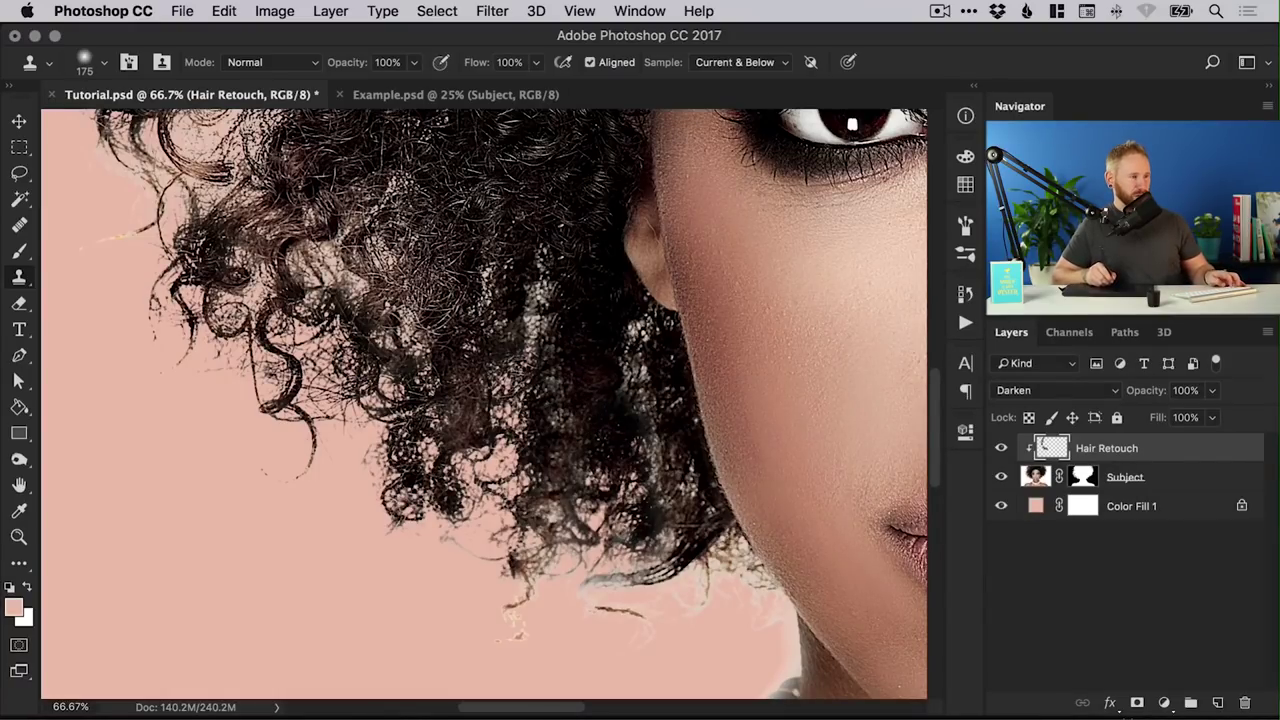
mouse_move(623, 532)
mouse_down()
mouse_move(560, 530)
mouse_move(580, 600)
mouse_move(520, 635)
mouse_up()
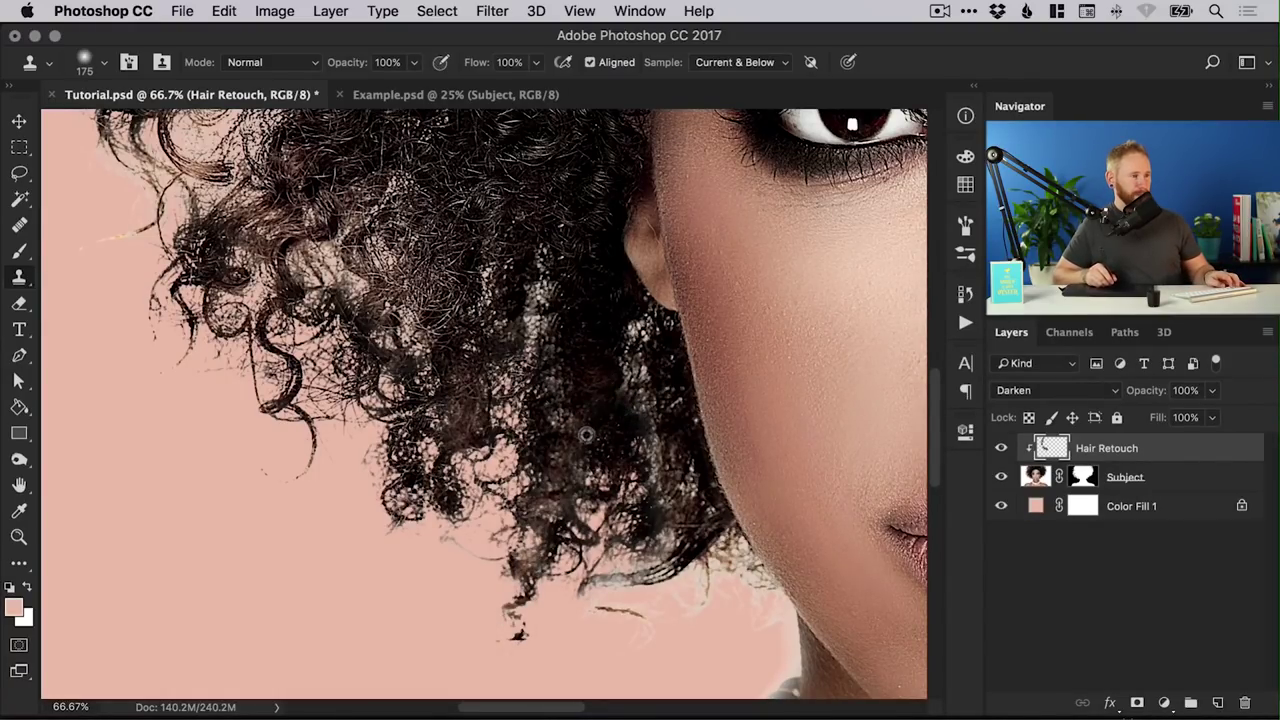
mouse_move(595, 535)
mouse_down()
mouse_move(630, 600)
mouse_move(680, 550)
mouse_move(700, 575)
mouse_move(650, 512)
mouse_up()
Step: Toggle the Hair Retouch layer off and on to compare the retouched hair
key(v)
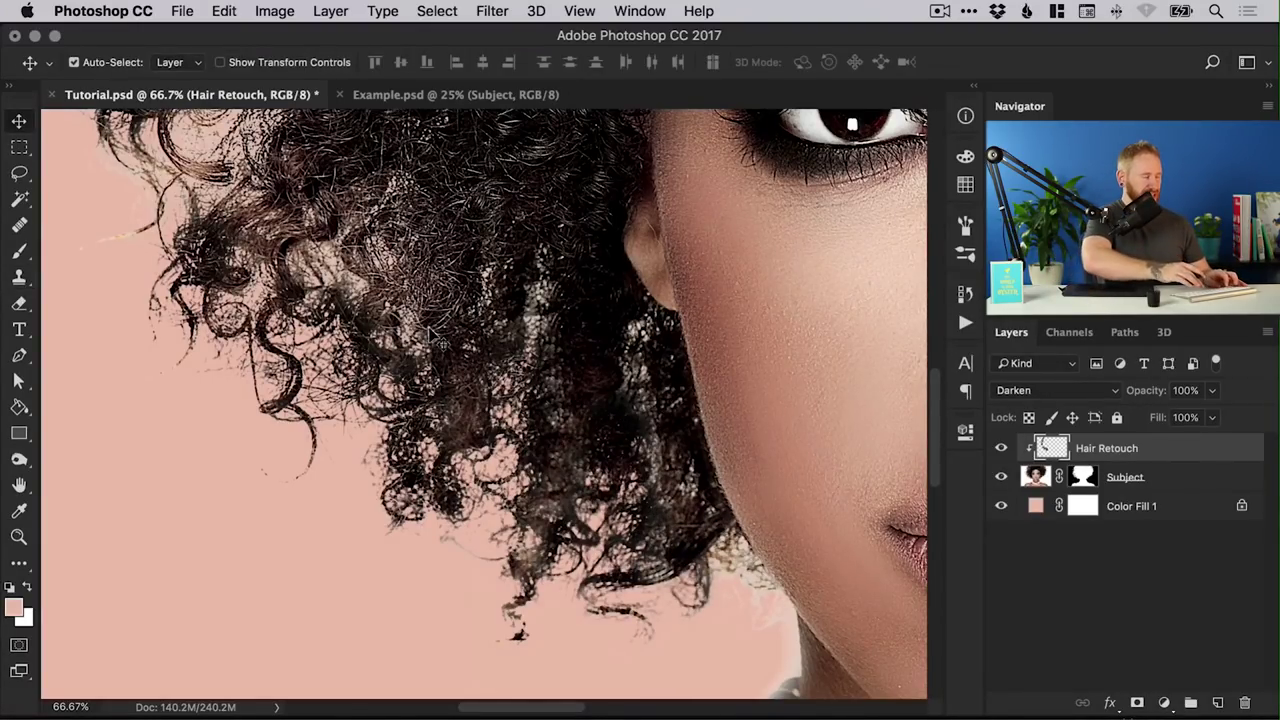
key(super)
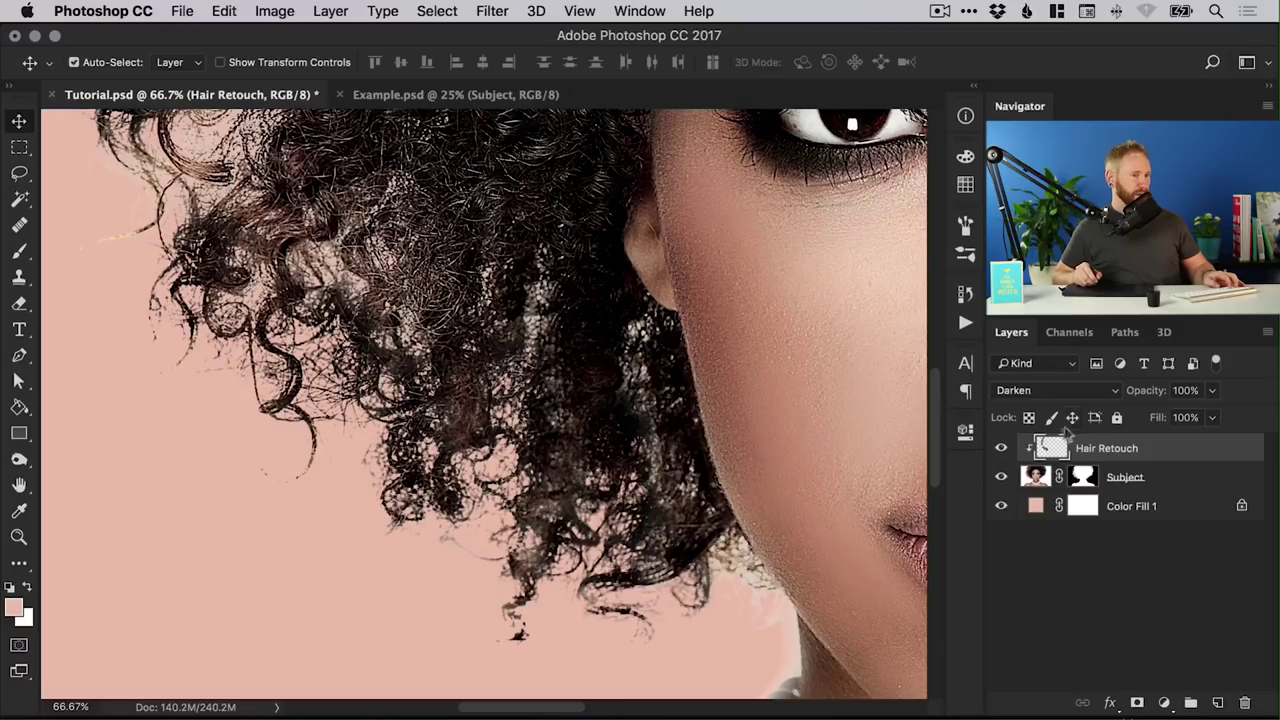
click(1002, 449)
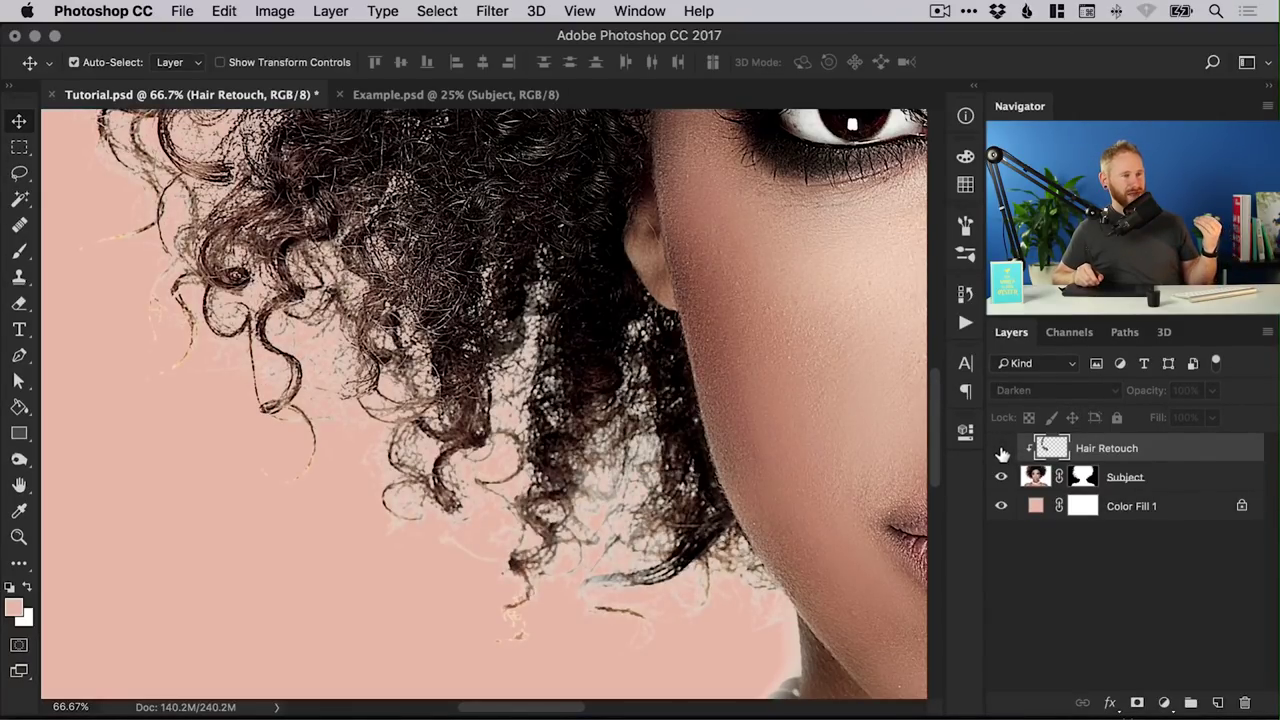
click(1002, 450)
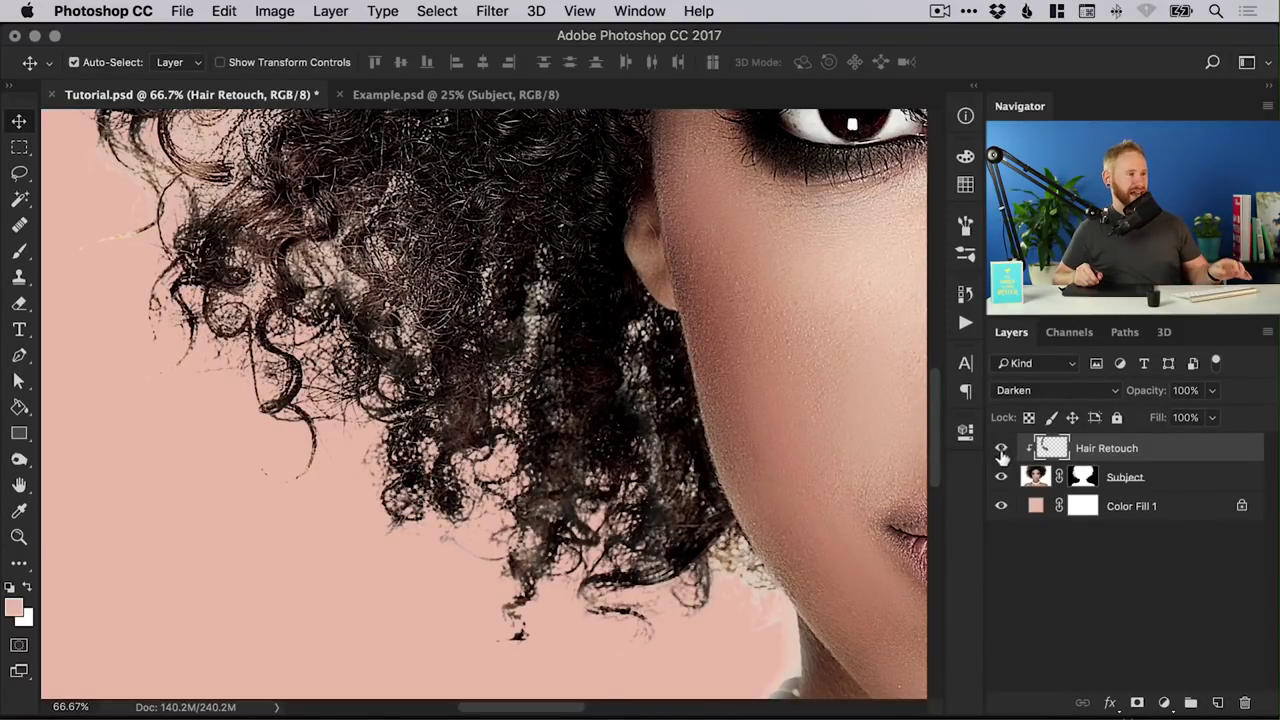
Step: Fit the portrait on screen and toggle Color Fill 1 off and on to check the cutout
key(super+0)
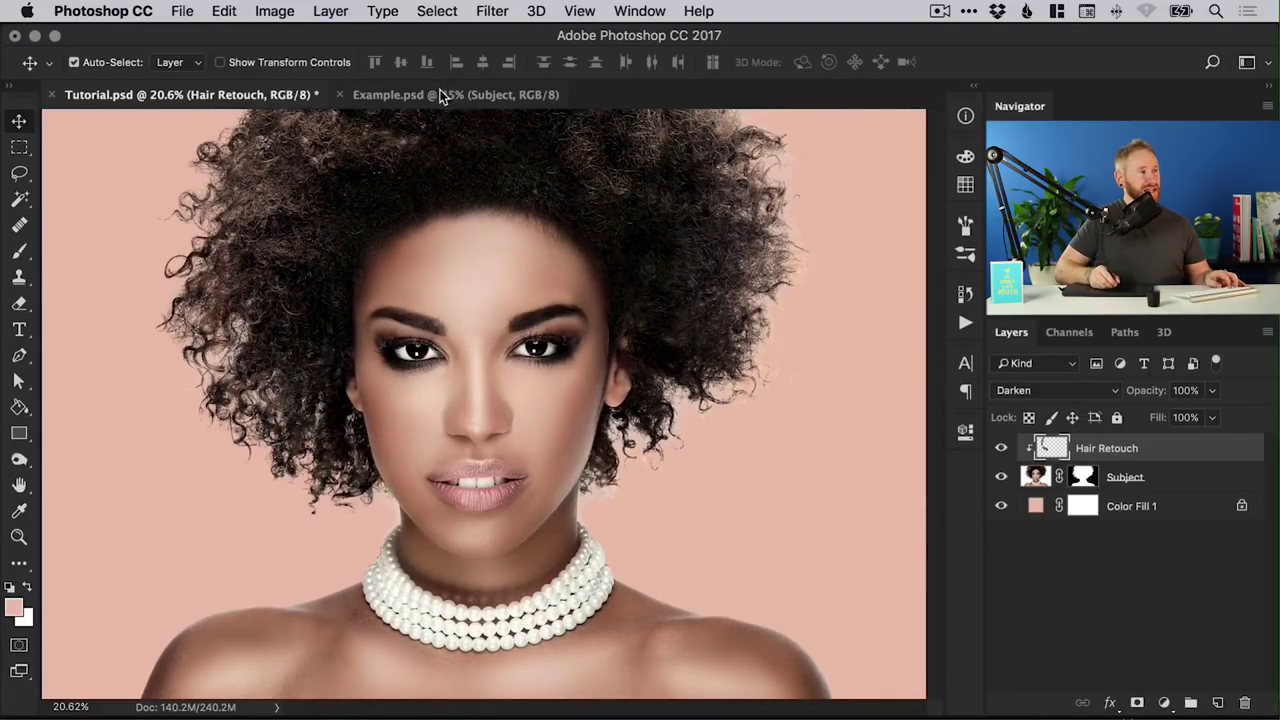
click(1001, 507)
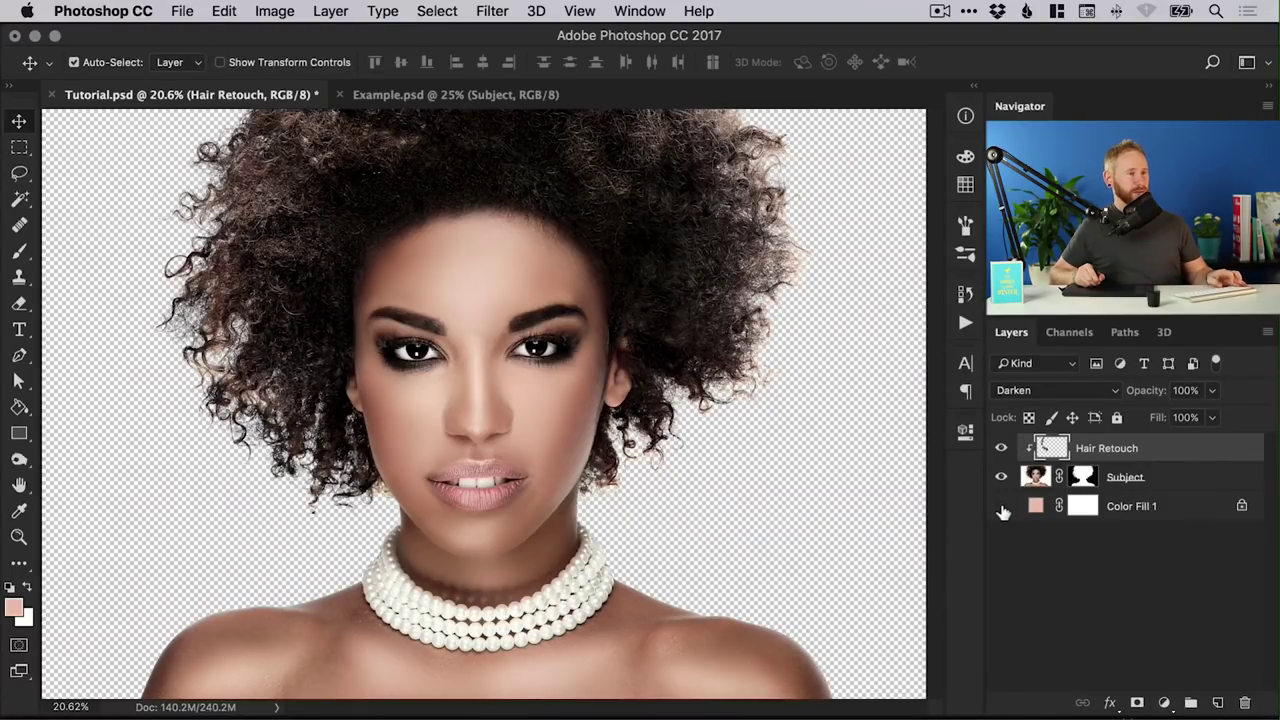
click(1002, 508)
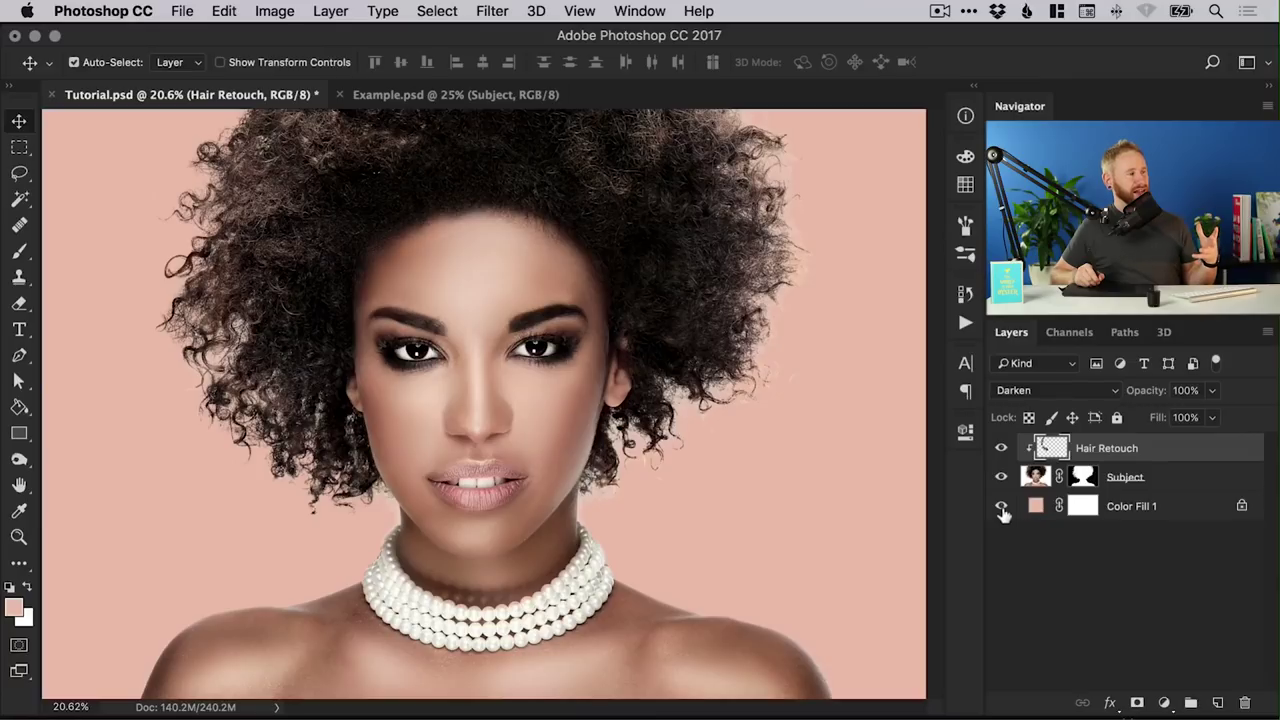